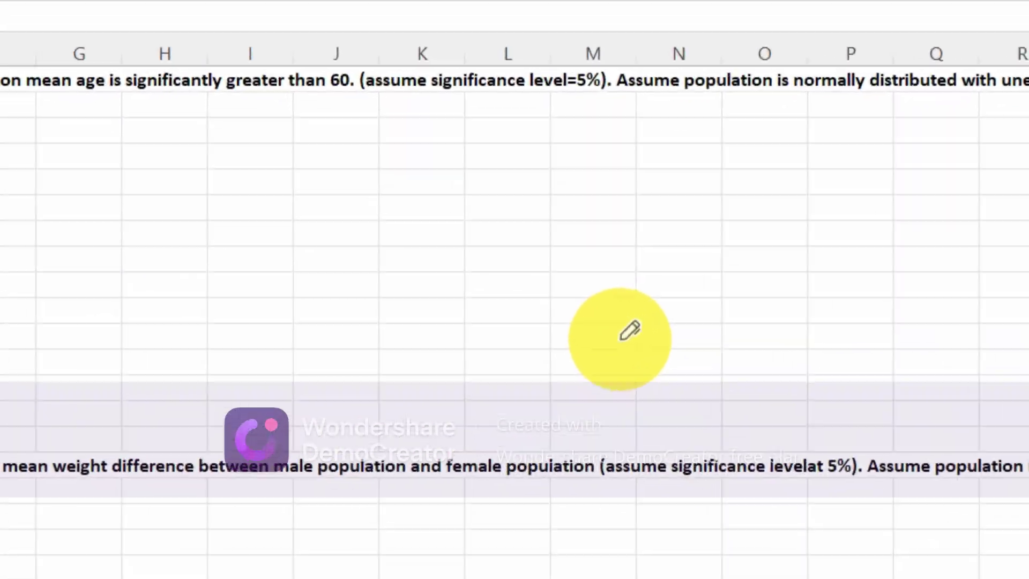
# Draw a yellow bell curve with a baseline and centre line beneath the T test question, around columns M to R.
pyautogui.moveTo(621, 339); pyautogui.dragTo(1028, 302)
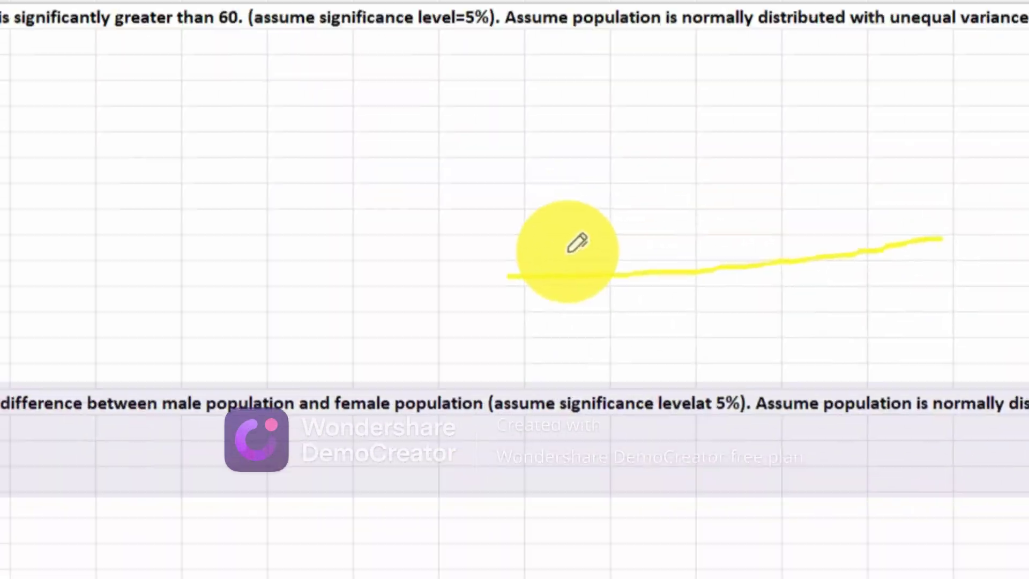
pyautogui.moveTo(680, 314); pyautogui.dragTo(752, 215)
pyautogui.moveTo(649, 266); pyautogui.dragTo(858, 303)
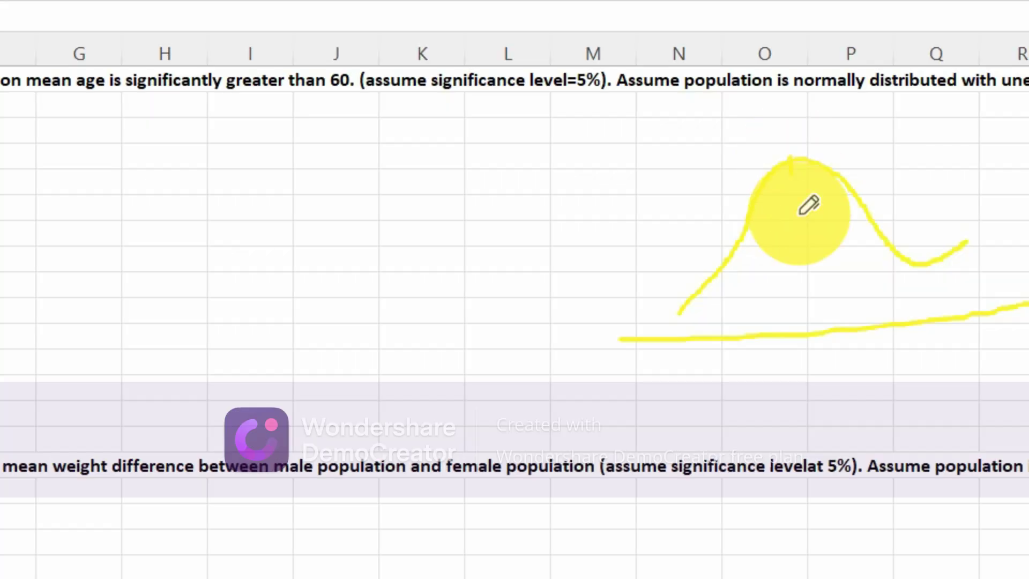
pyautogui.moveTo(634, 247); pyautogui.dragTo(665, 417)
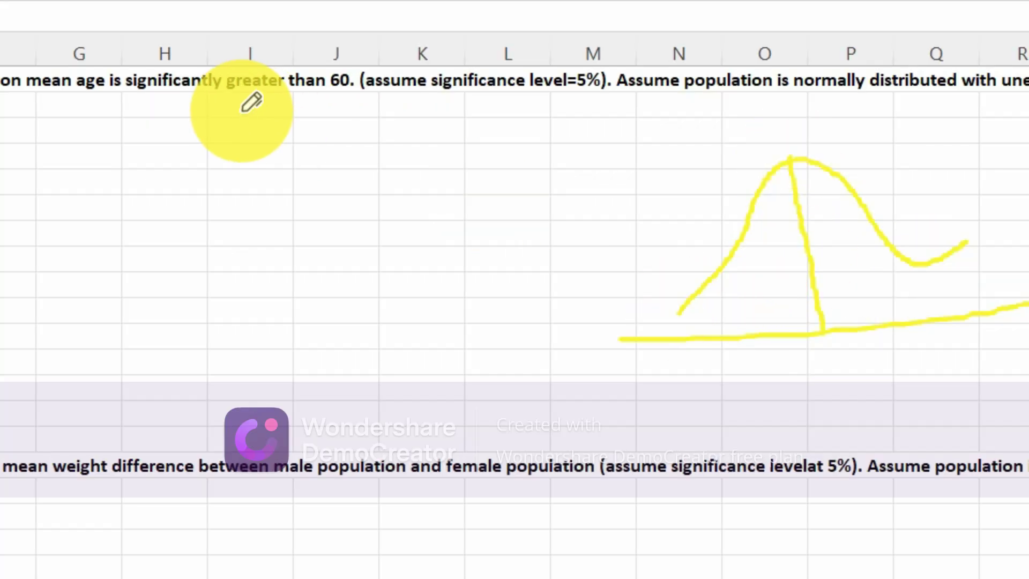
# Underline "greater than 60" in the question in yellow, then circle the curve's upper tail and label it "Right".
pyautogui.moveTo(239, 100); pyautogui.dragTo(346, 106)
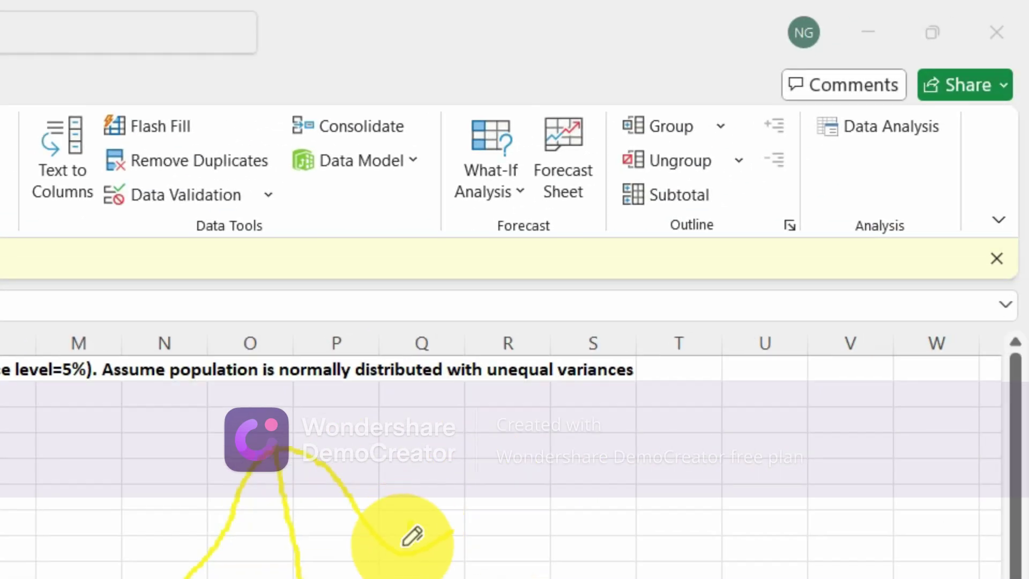
pyautogui.moveTo(409, 542)
pyautogui.mouseDown()
pyautogui.moveTo(458, 571)
pyautogui.moveTo(476, 520)
pyautogui.moveTo(426, 531)
pyautogui.moveTo(478, 547)
pyautogui.moveTo(520, 490)
pyautogui.moveTo(526, 503)
pyautogui.moveTo(553, 485)
pyautogui.moveTo(582, 491)
pyautogui.moveTo(577, 466)
pyautogui.moveTo(591, 492)
pyautogui.moveTo(561, 443)
pyautogui.mouseUp()
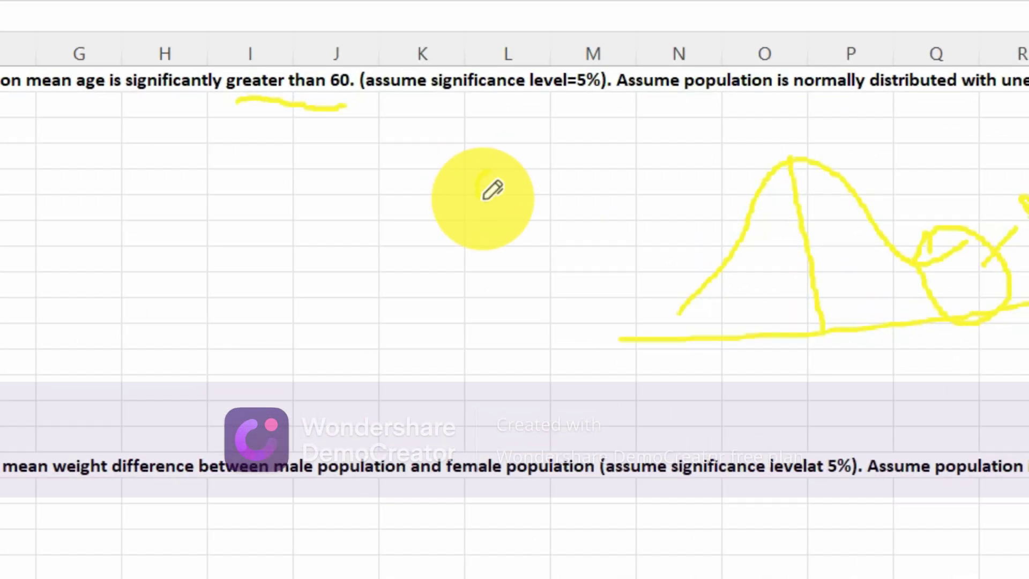
# Handwrite the confidence levels 95 and 99 in yellow beside the curve, with 5 and 1 next to them in red.
pyautogui.moveTo(492, 191)
pyautogui.mouseDown()
pyautogui.moveTo(510, 191)
pyautogui.moveTo(531, 168)
pyautogui.moveTo(542, 201)
pyautogui.mouseUp()
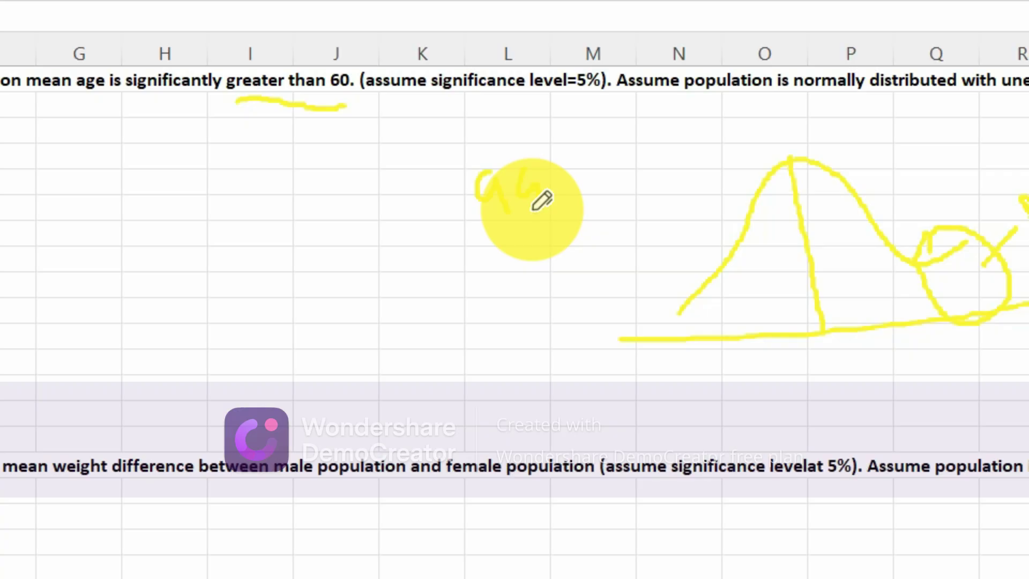
pyautogui.moveTo(520, 229)
pyautogui.mouseDown()
pyautogui.moveTo(542, 257)
pyautogui.moveTo(545, 227)
pyautogui.moveTo(562, 250)
pyautogui.mouseUp()
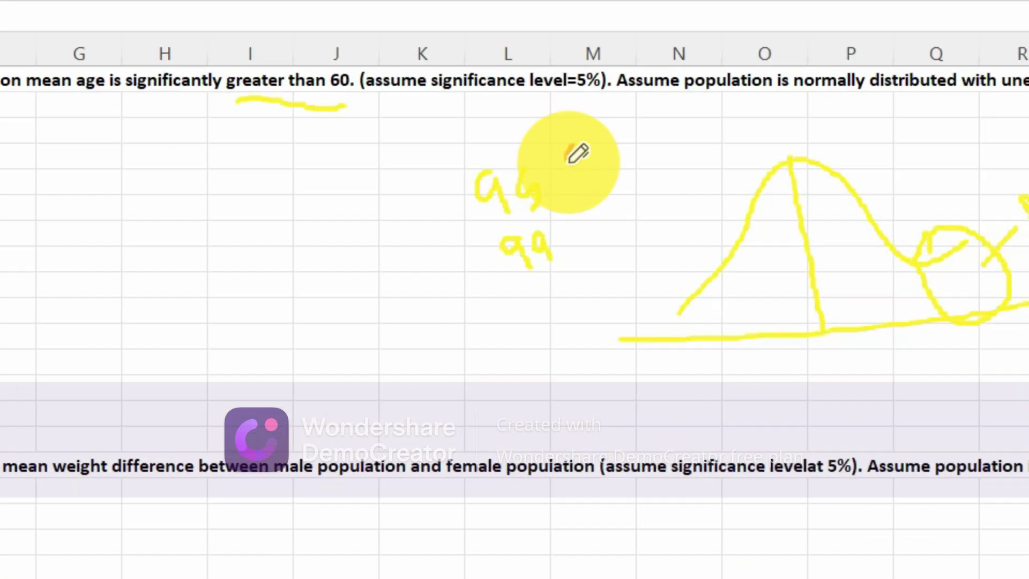
pyautogui.moveTo(49, 453); pyautogui.dragTo(75, 444)
pyautogui.moveTo(590, 153); pyautogui.dragTo(578, 181)
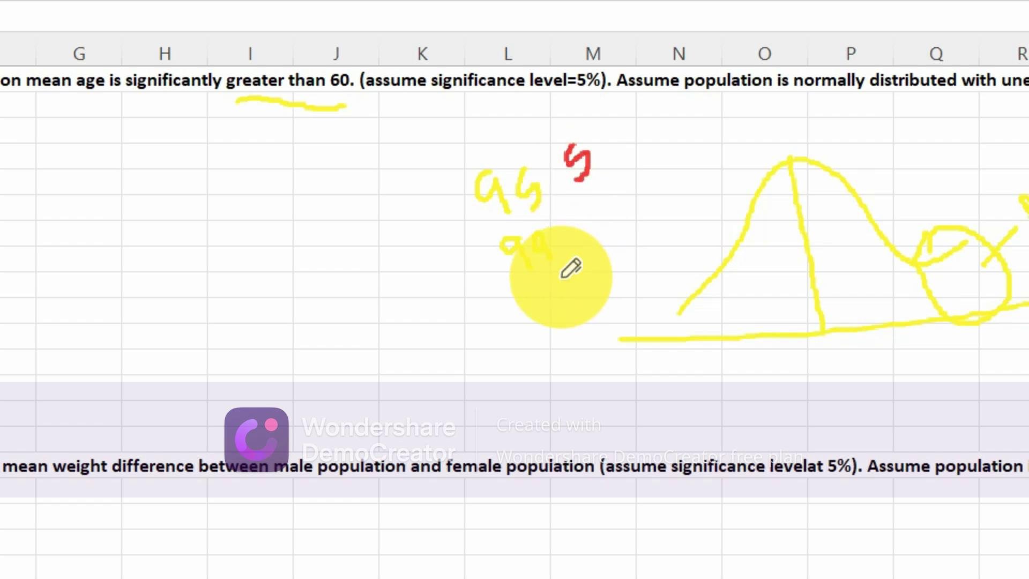
pyautogui.moveTo(593, 210); pyautogui.dragTo(610, 232)
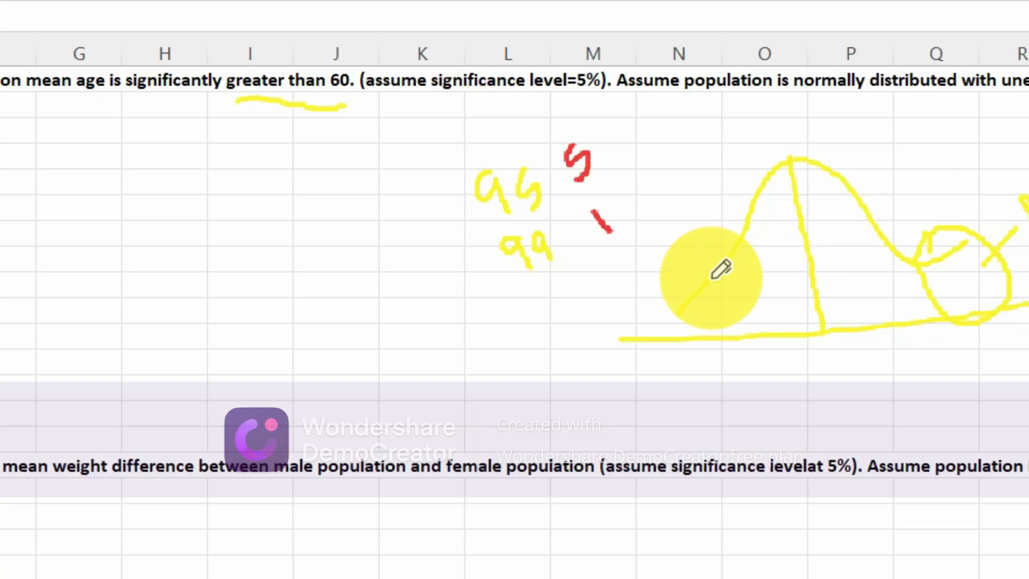
# Mark the cut-off lines in both tails of the bell curve in red and hatch the central region between them.
pyautogui.moveTo(710, 277); pyautogui.dragTo(722, 339)
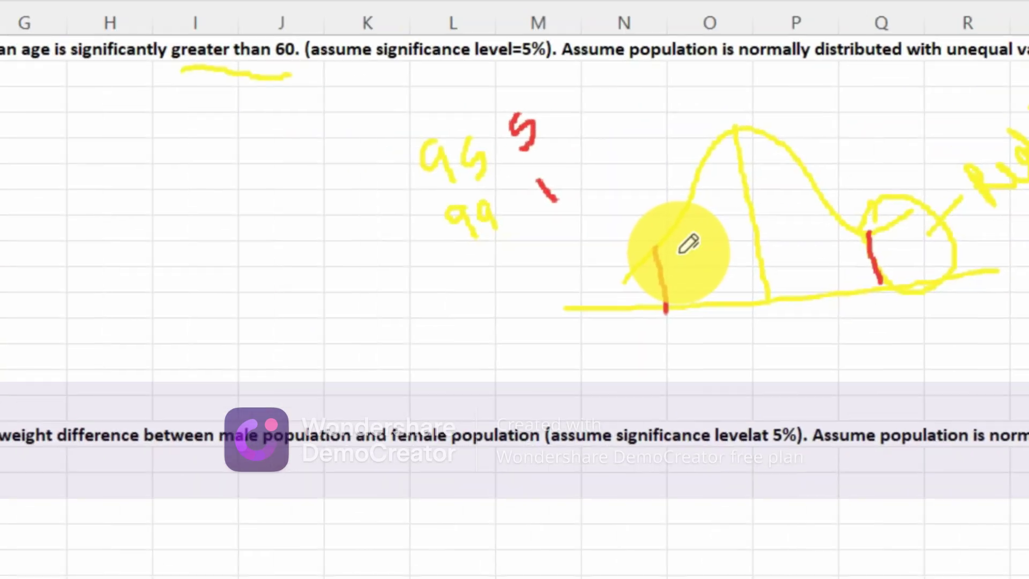
pyautogui.moveTo(734, 281); pyautogui.dragTo(796, 203)
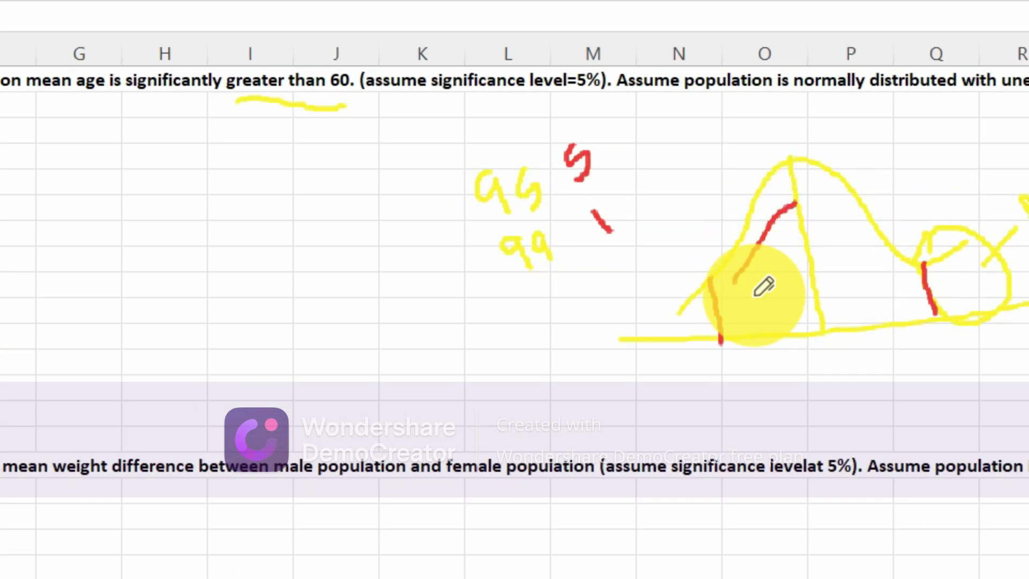
pyautogui.moveTo(754, 293); pyautogui.dragTo(845, 218)
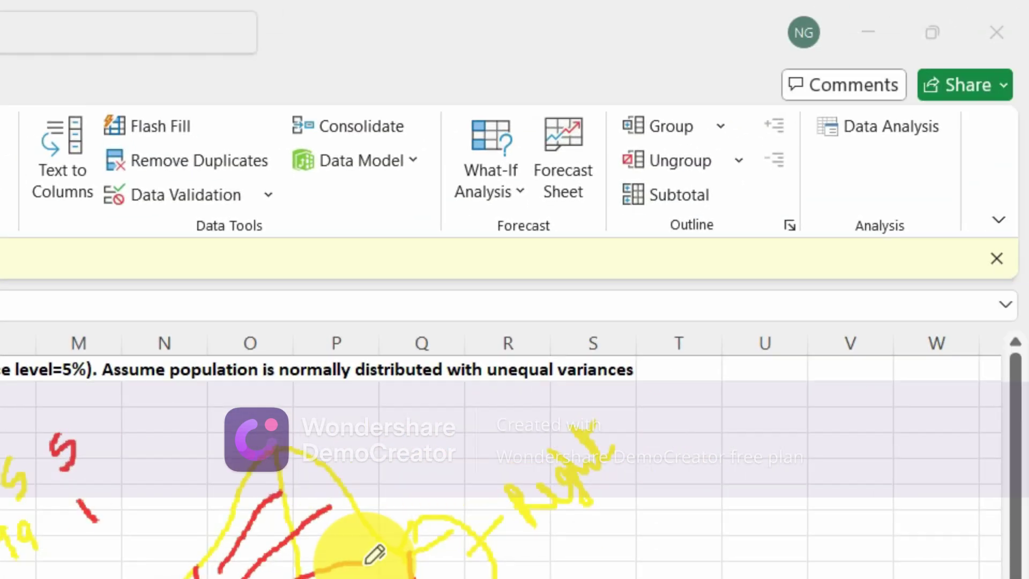
pyautogui.moveTo(882, 275); pyautogui.dragTo(782, 305)
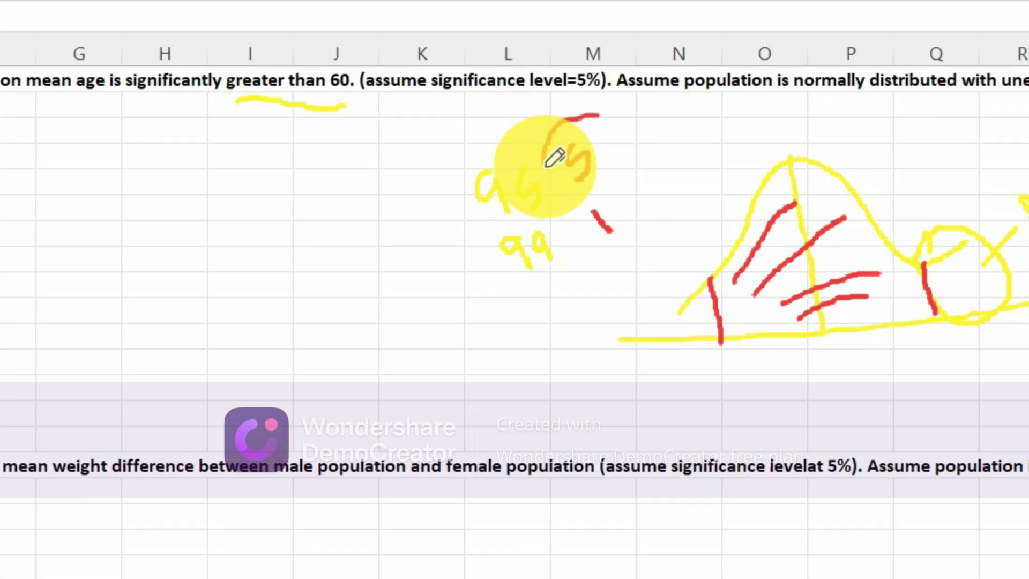
# Circle the red 5 and write its split of 2.5 in each tail of the bell curve.
pyautogui.moveTo(545, 164)
pyautogui.mouseDown()
pyautogui.moveTo(606, 172)
pyautogui.moveTo(605, 134)
pyautogui.mouseUp()
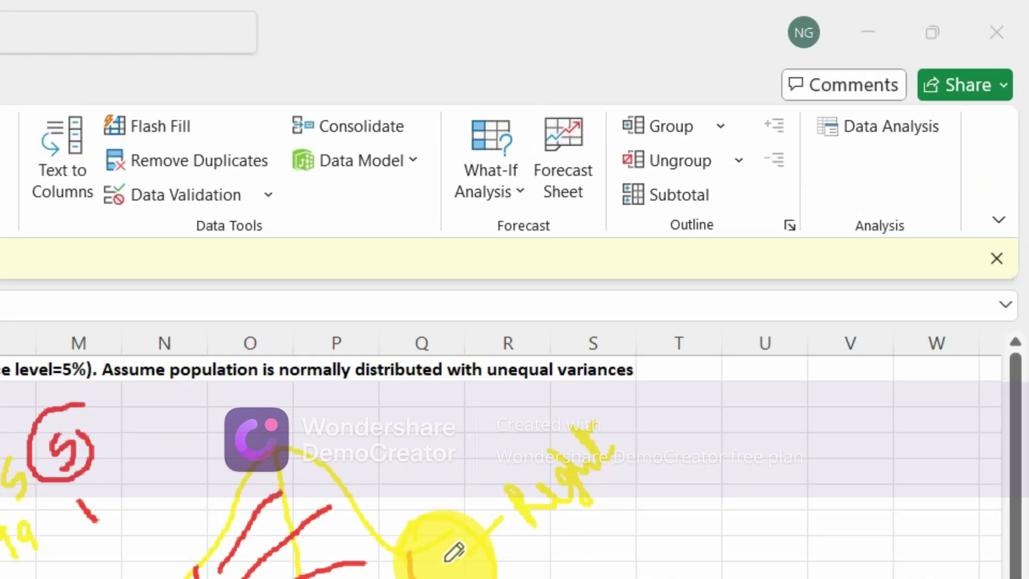
pyautogui.moveTo(453, 553)
pyautogui.mouseDown()
pyautogui.moveTo(452, 566)
pyautogui.moveTo(494, 559)
pyautogui.mouseUp()
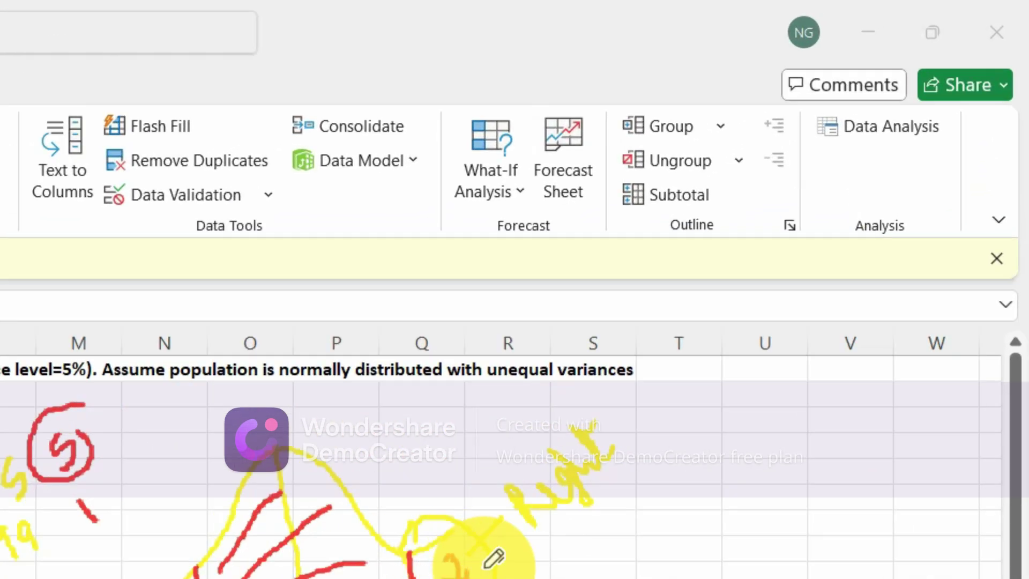
pyautogui.moveTo(510, 521)
pyautogui.mouseDown()
pyautogui.moveTo(522, 540)
pyautogui.moveTo(512, 568)
pyautogui.mouseUp()
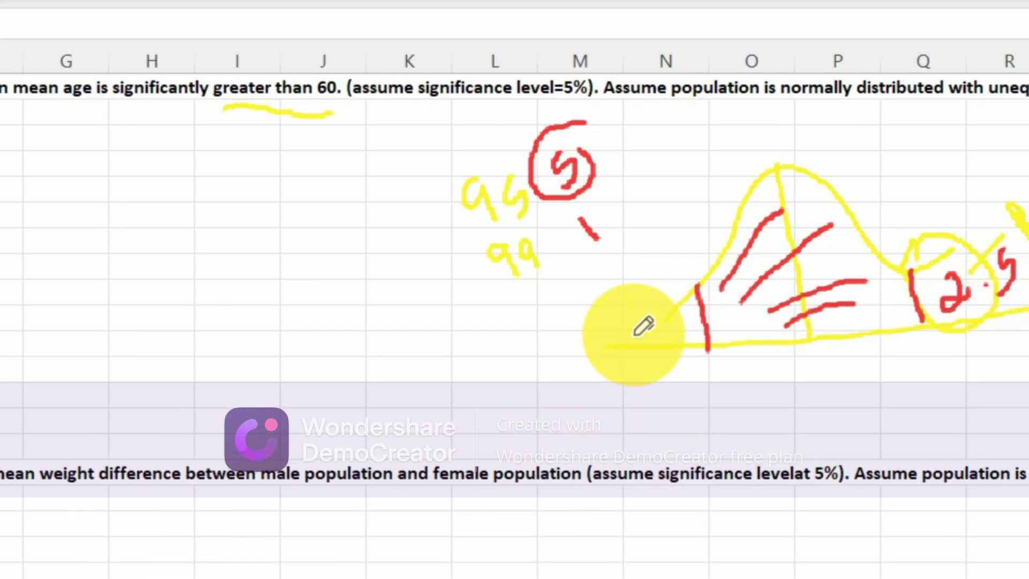
pyautogui.moveTo(647, 326)
pyautogui.mouseDown()
pyautogui.moveTo(670, 339)
pyautogui.moveTo(701, 323)
pyautogui.mouseUp()
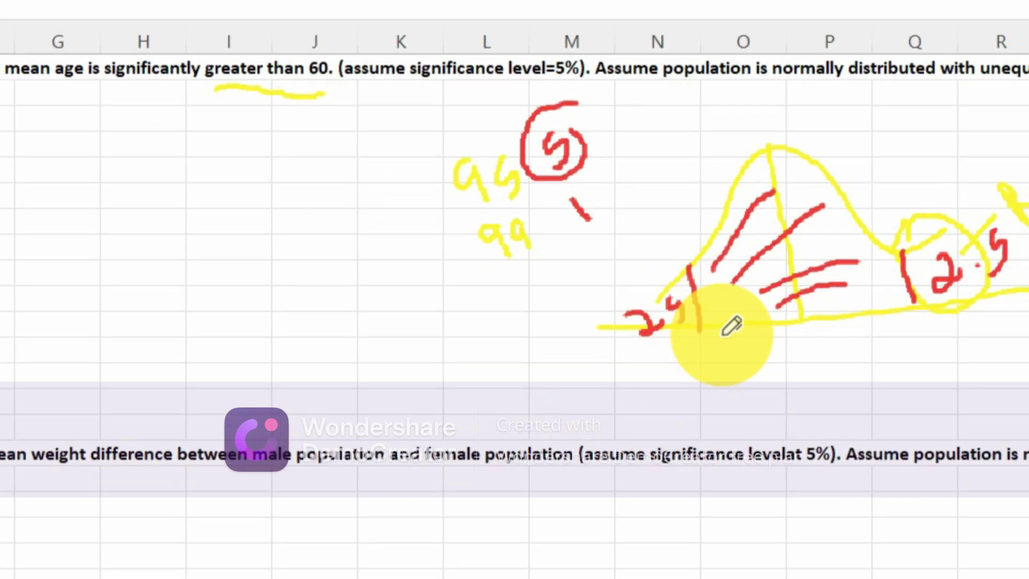
# Bracket the curve's central region with the label "Null" and emphasise both rejection tails by circling their 2.5 values in red.
pyautogui.moveTo(745, 347)
pyautogui.mouseDown()
pyautogui.moveTo(798, 367)
pyautogui.moveTo(917, 356)
pyautogui.moveTo(932, 338)
pyautogui.mouseUp()
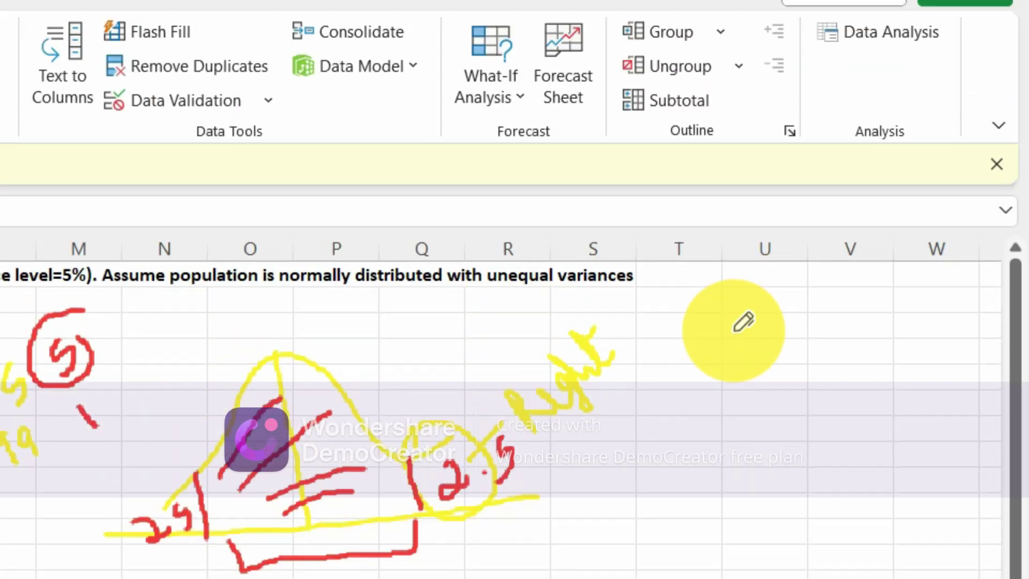
pyautogui.moveTo(733, 426)
pyautogui.mouseDown()
pyautogui.moveTo(748, 446)
pyautogui.moveTo(765, 425)
pyautogui.moveTo(751, 418)
pyautogui.moveTo(772, 415)
pyautogui.moveTo(793, 393)
pyautogui.moveTo(809, 396)
pyautogui.mouseUp()
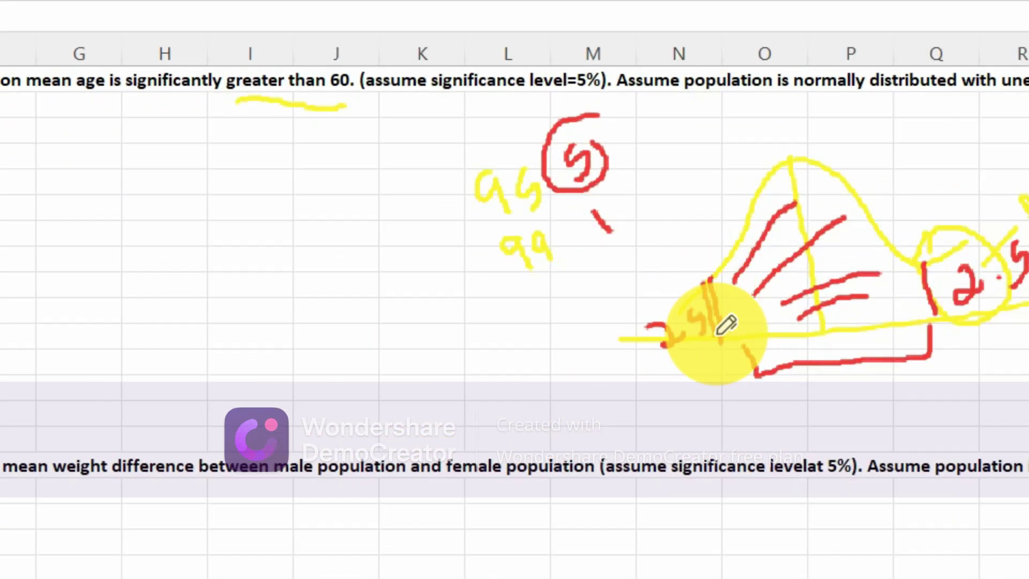
pyautogui.moveTo(717, 334)
pyautogui.mouseDown()
pyautogui.moveTo(709, 288)
pyautogui.moveTo(716, 293)
pyautogui.moveTo(719, 310)
pyautogui.moveTo(705, 288)
pyautogui.moveTo(668, 280)
pyautogui.moveTo(651, 349)
pyautogui.moveTo(713, 345)
pyautogui.moveTo(723, 304)
pyautogui.mouseUp()
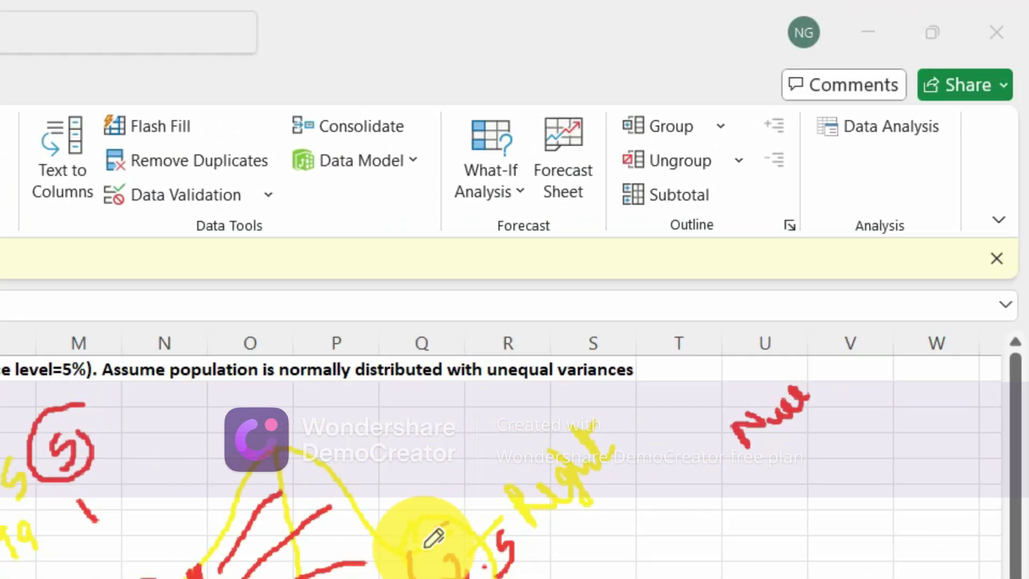
pyautogui.moveTo(434, 538)
pyautogui.mouseDown()
pyautogui.moveTo(450, 568)
pyautogui.moveTo(510, 524)
pyautogui.moveTo(453, 524)
pyautogui.mouseUp()
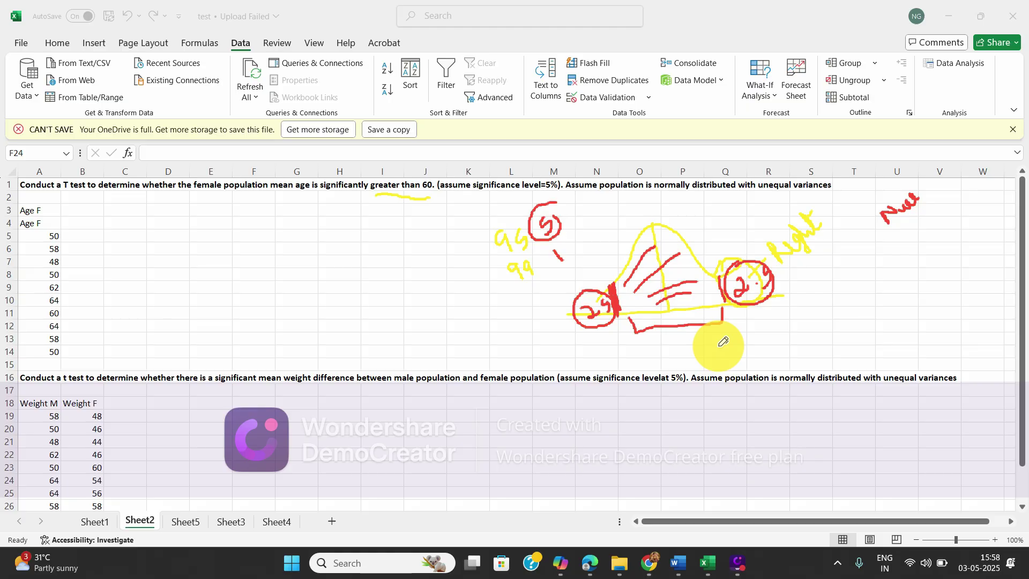
# Erase the bell curve, the handwritten numbers and the underline from the screen.
pyautogui.click(689, 12)
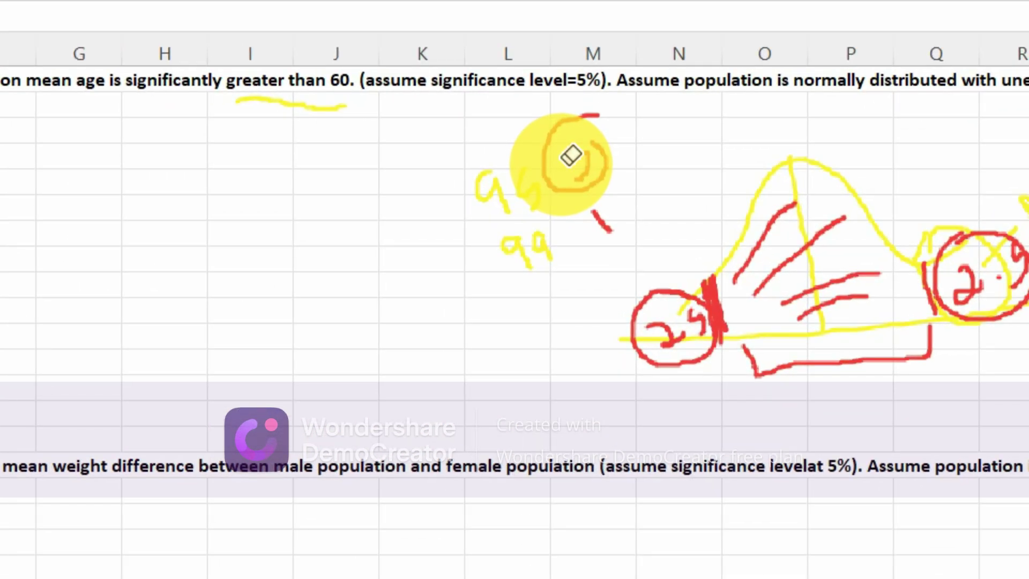
pyautogui.moveTo(555, 197)
pyautogui.mouseDown()
pyautogui.moveTo(542, 215)
pyautogui.moveTo(534, 293)
pyautogui.moveTo(517, 250)
pyautogui.moveTo(772, 183)
pyautogui.moveTo(883, 232)
pyautogui.moveTo(770, 114)
pyautogui.mouseUp()
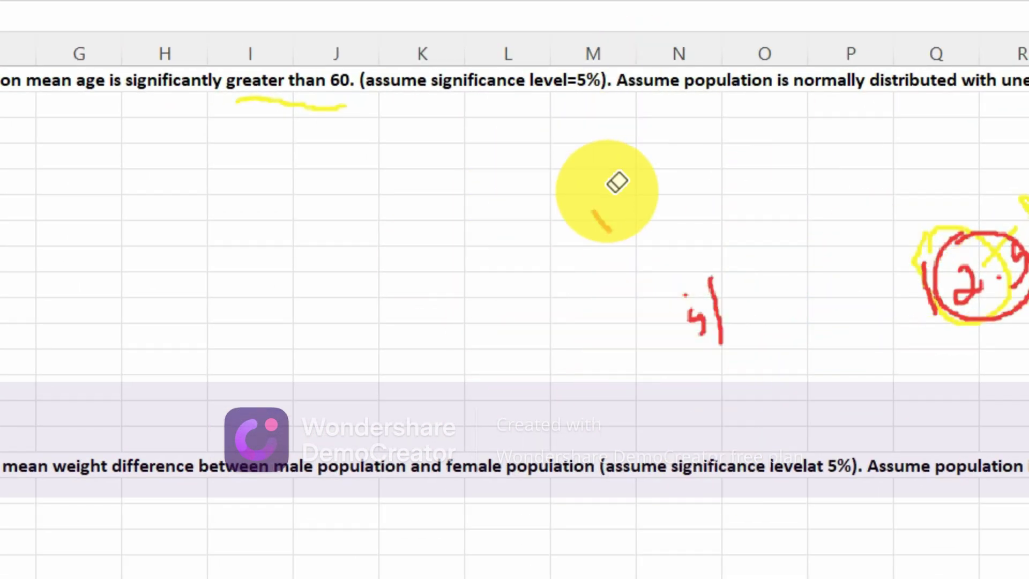
pyautogui.moveTo(618, 182)
pyautogui.mouseDown()
pyautogui.moveTo(593, 193)
pyautogui.moveTo(590, 209)
pyautogui.moveTo(761, 321)
pyautogui.moveTo(1023, 113)
pyautogui.moveTo(1011, 195)
pyautogui.moveTo(960, 333)
pyautogui.mouseUp()
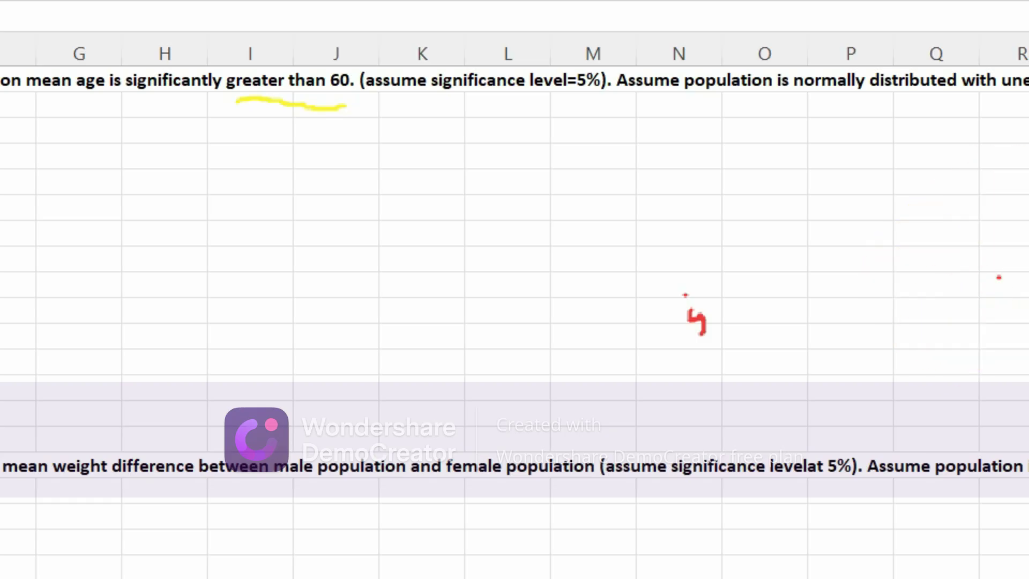
pyautogui.moveTo(626, 321)
pyautogui.mouseDown()
pyautogui.moveTo(728, 257)
pyautogui.moveTo(708, 315)
pyautogui.moveTo(697, 7)
pyautogui.moveTo(245, 112)
pyautogui.moveTo(267, 96)
pyautogui.moveTo(316, 104)
pyautogui.mouseUp()
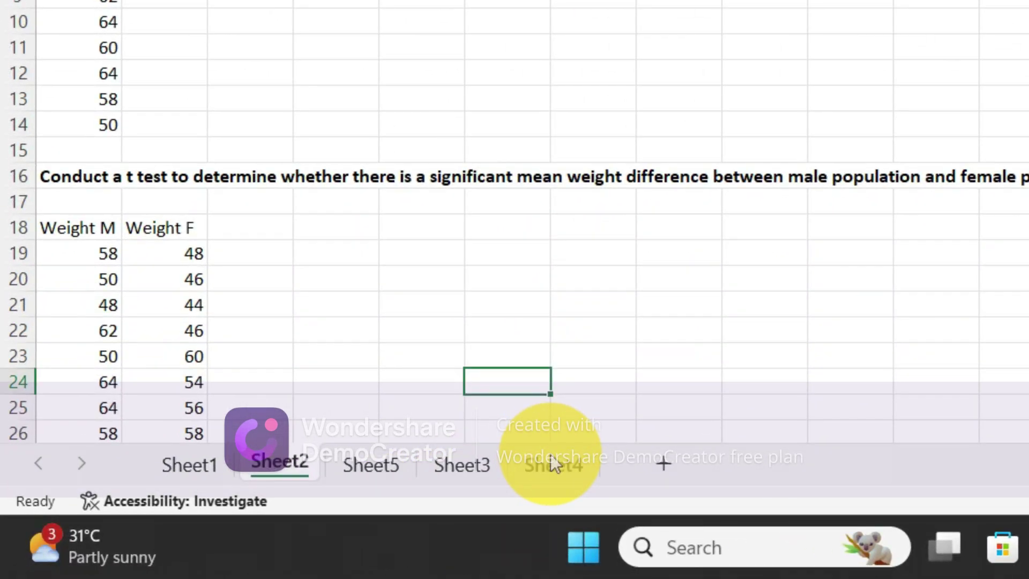
# Clear the Dummy heading and its 0 value from cells B1:B2 on Sheet5, leaving only the Age F column.
pyautogui.click(558, 471)
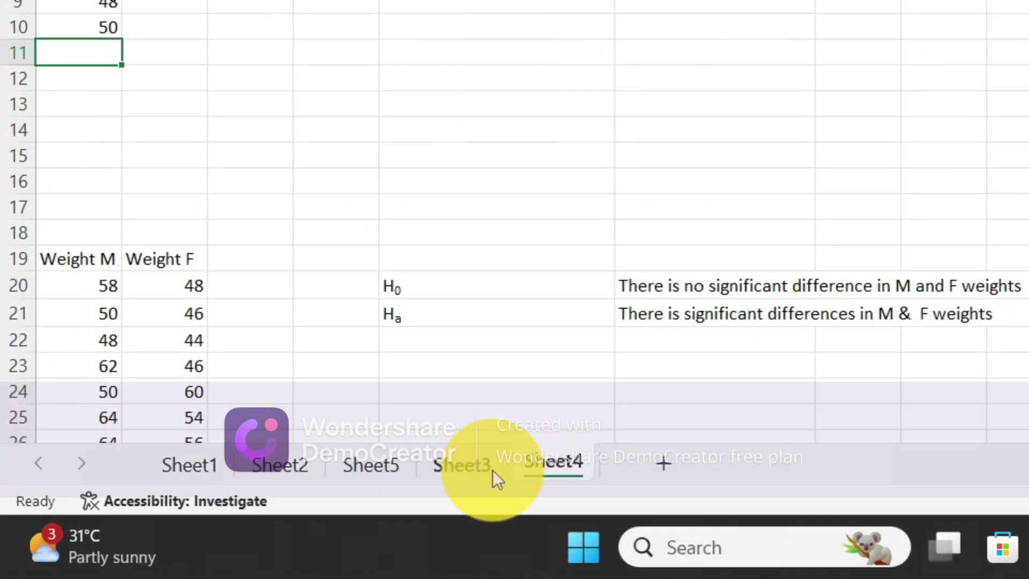
pyautogui.click(375, 460)
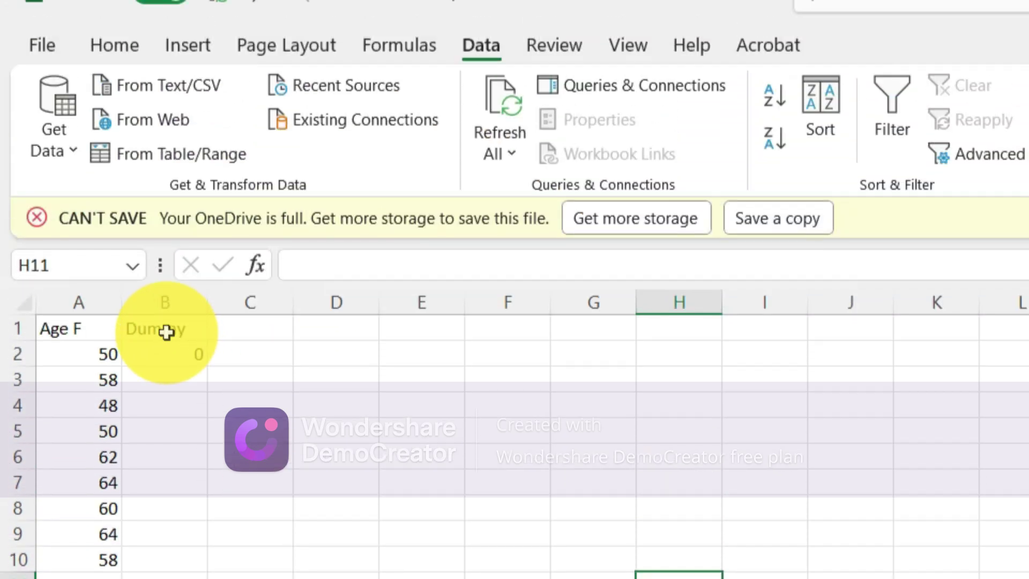
pyautogui.moveTo(166, 369); pyautogui.dragTo(182, 406)
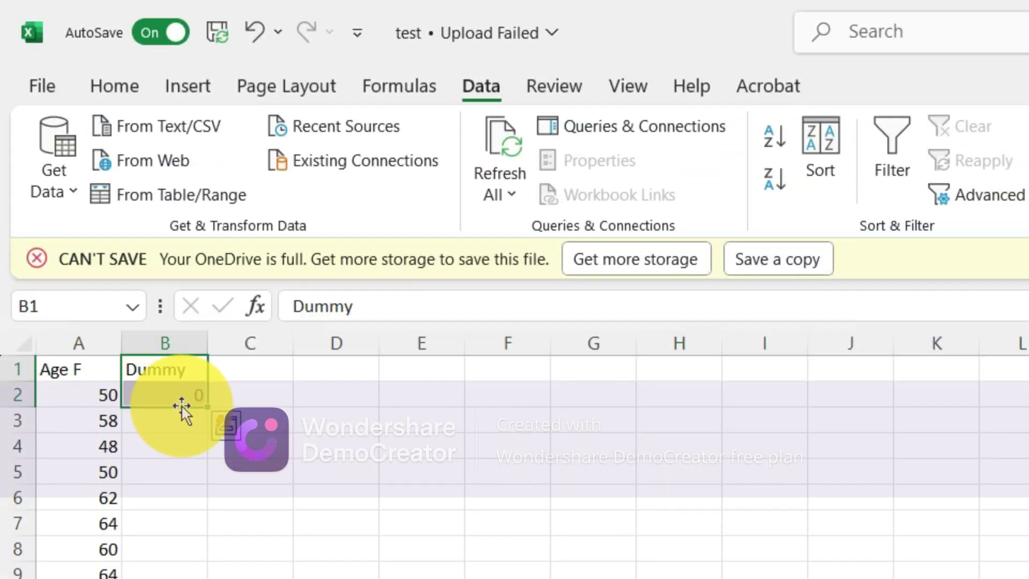
pyautogui.press('Delete')
pyautogui.click(371, 418)
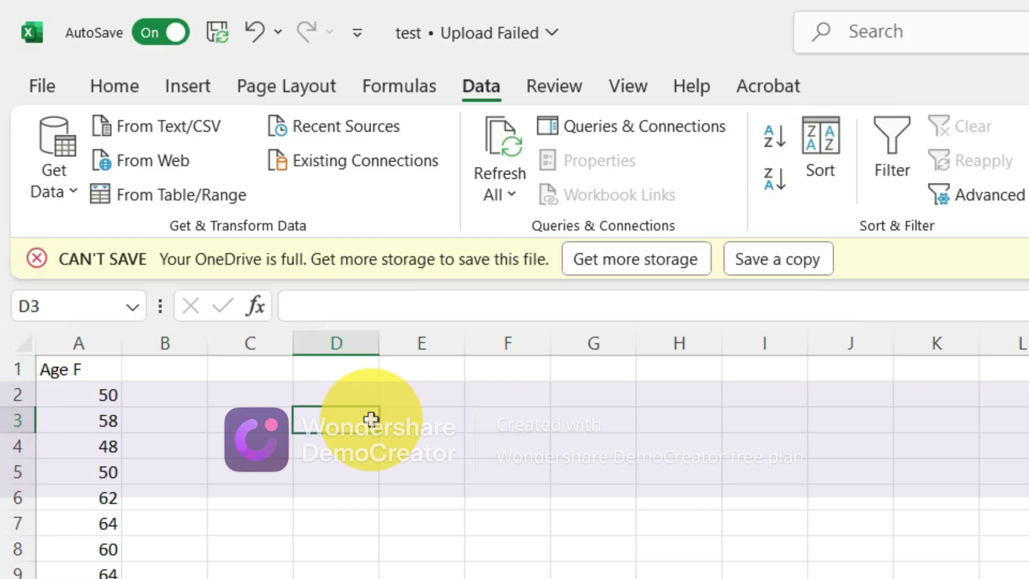
# Copy the H0 and Ha hypotheses in D5:E6 of Sheet4 and paste them into Sheet5 starting at cell E2.
pyautogui.click(432, 406)
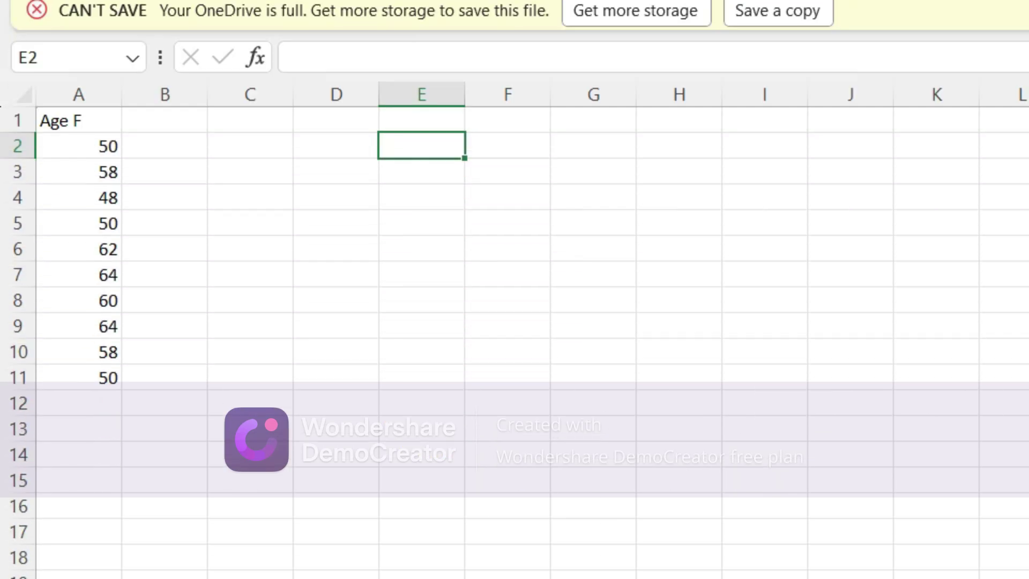
pyautogui.click(568, 507)
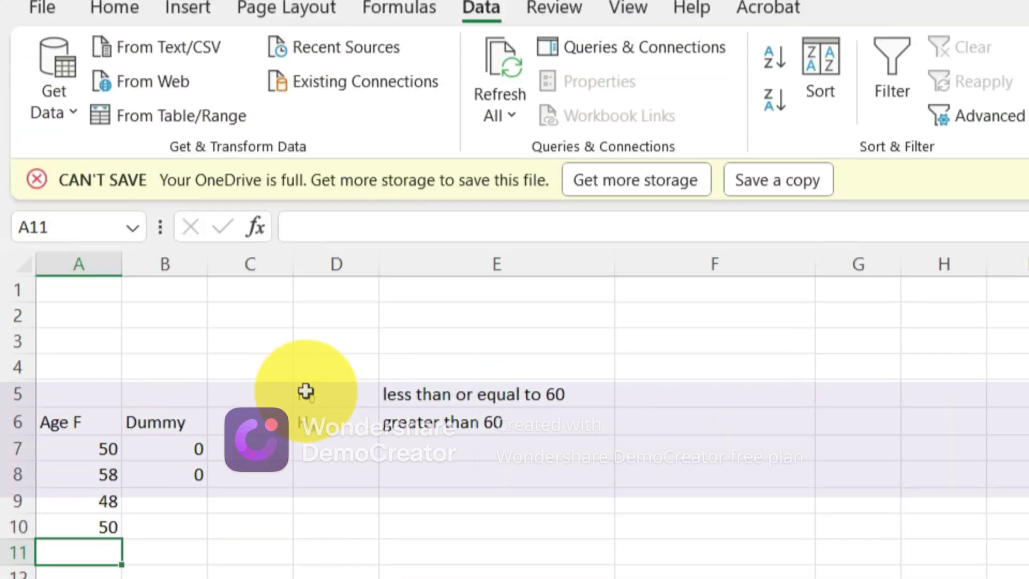
pyautogui.moveTo(306, 391); pyautogui.dragTo(475, 419)
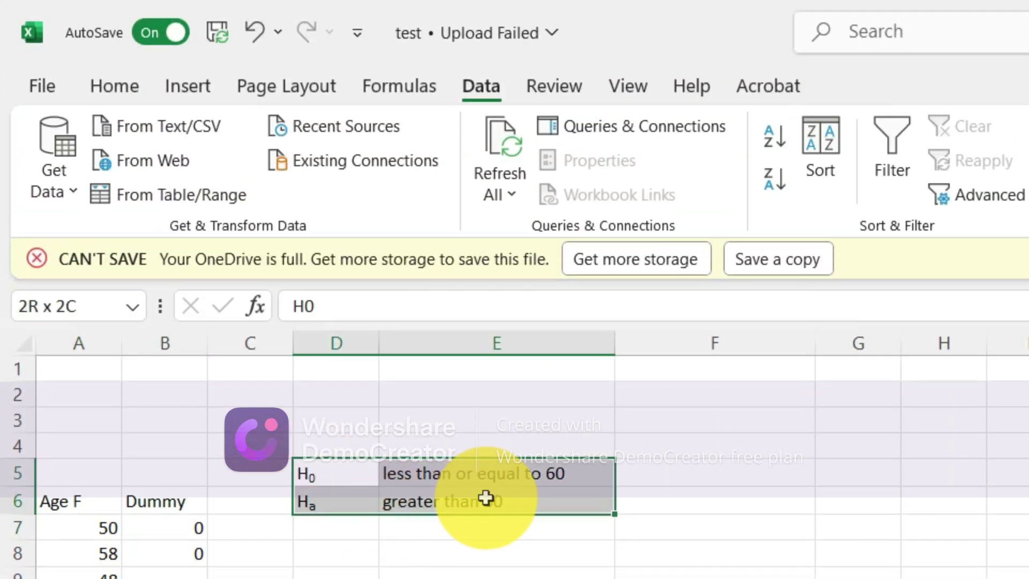
pyautogui.hotkey('ctrl', 'c')
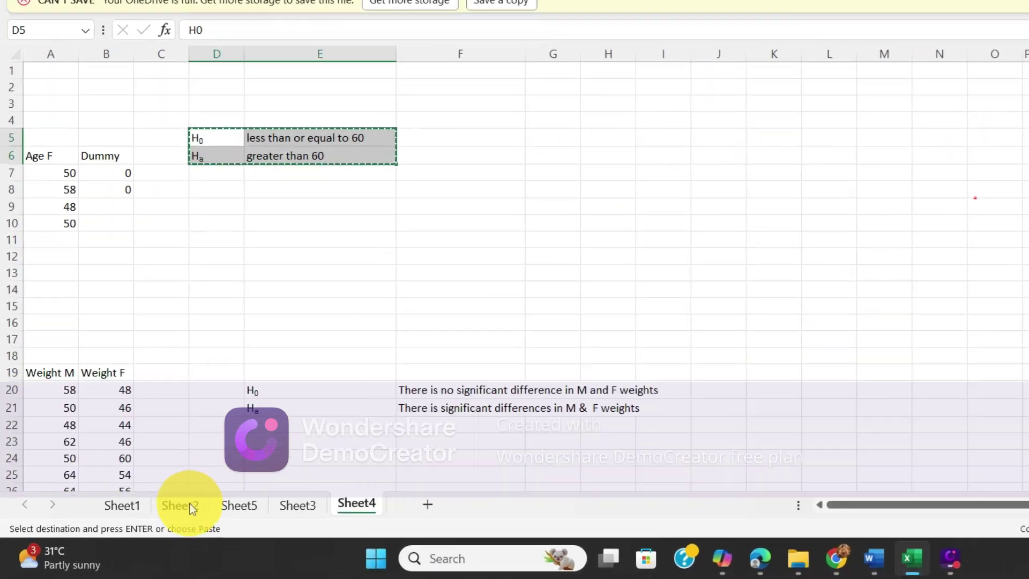
pyautogui.click(239, 505)
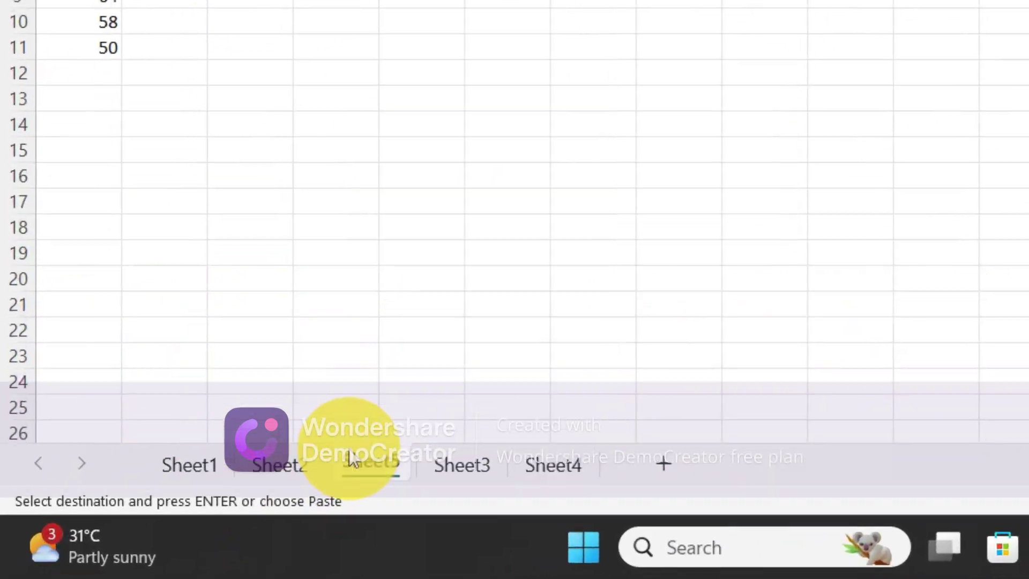
pyautogui.hotkey('ctrl', 'v')
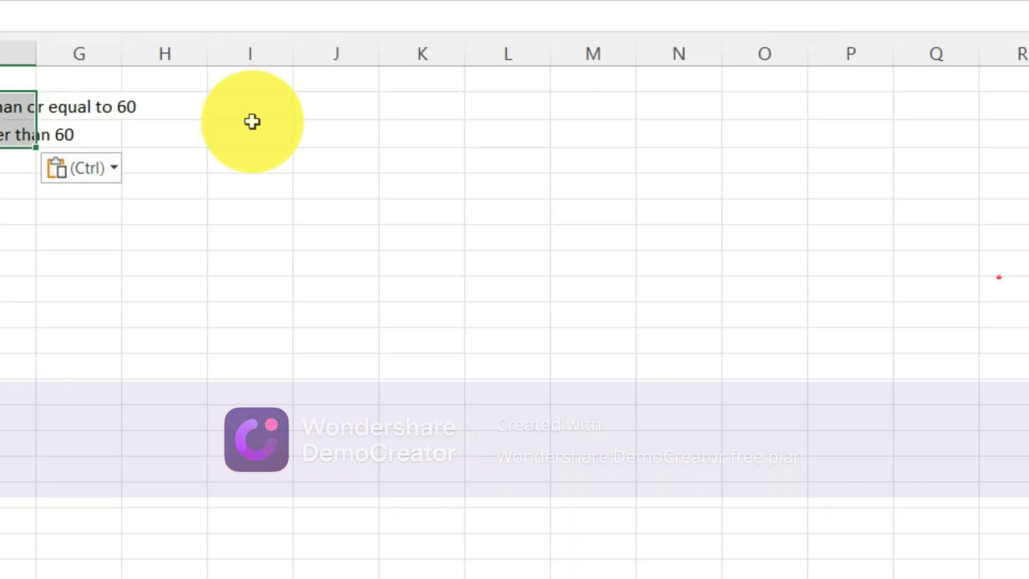
# View the Add-ins page of Excel Options to check the ANALYS32.XLL statistical analysis add-in, and close the options.
pyautogui.click(252, 129)
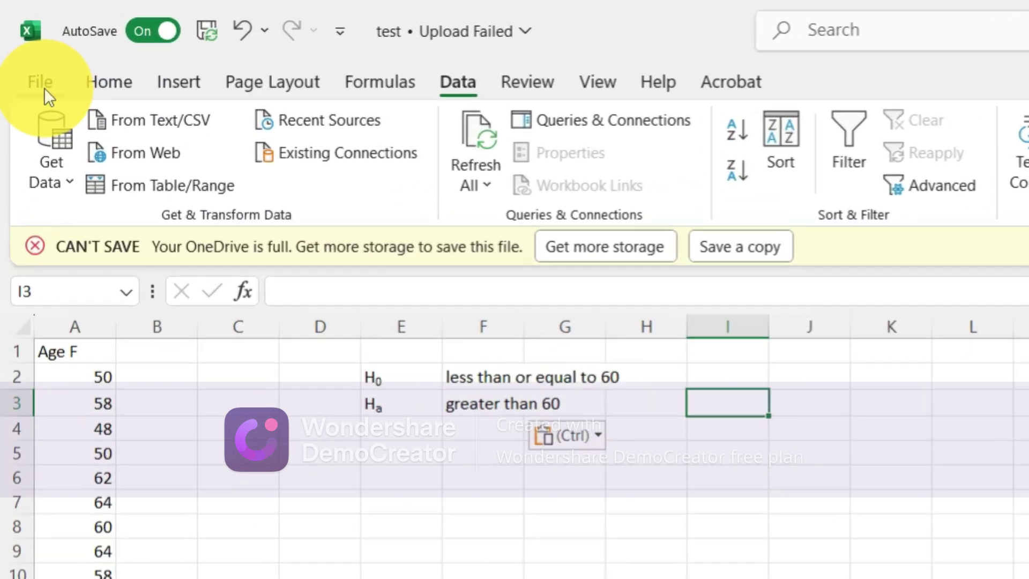
pyautogui.click(21, 43)
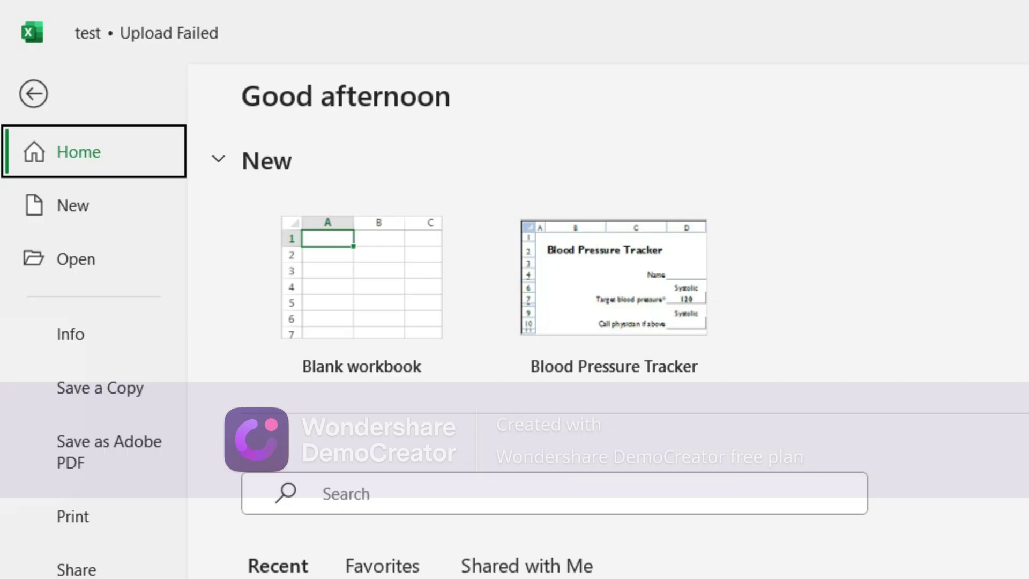
pyautogui.press('Escape')
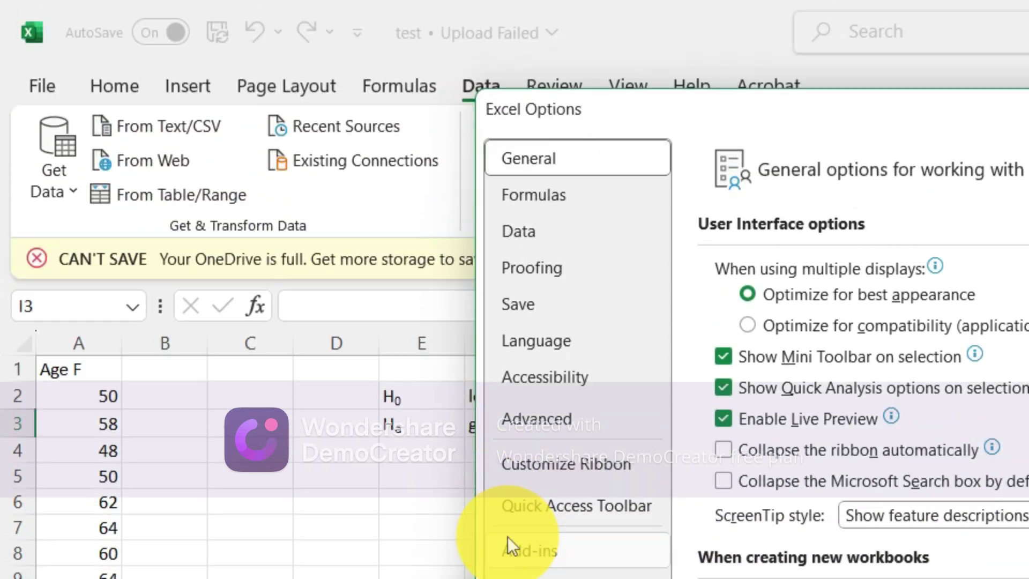
pyautogui.click(507, 536)
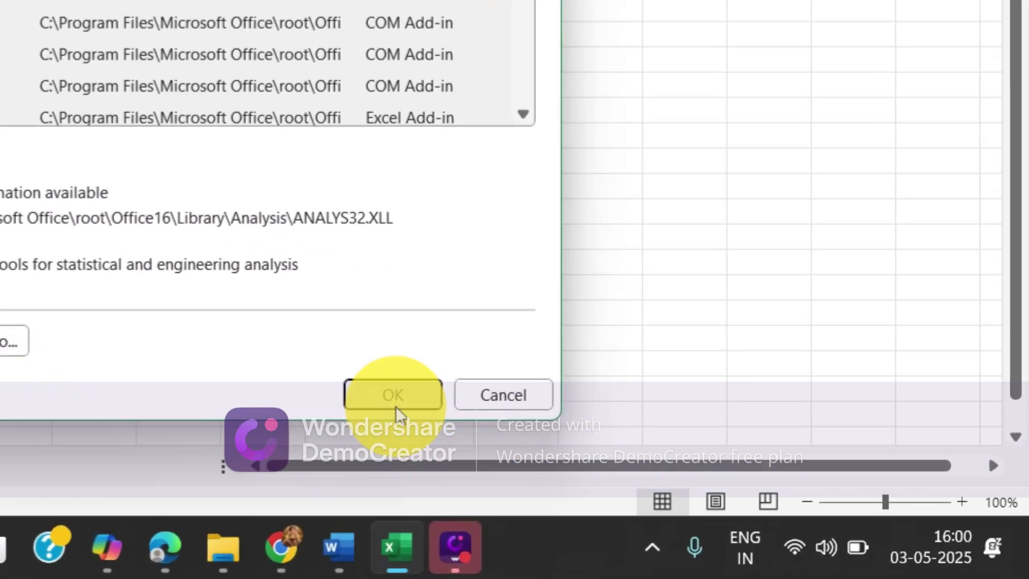
pyautogui.click(705, 485)
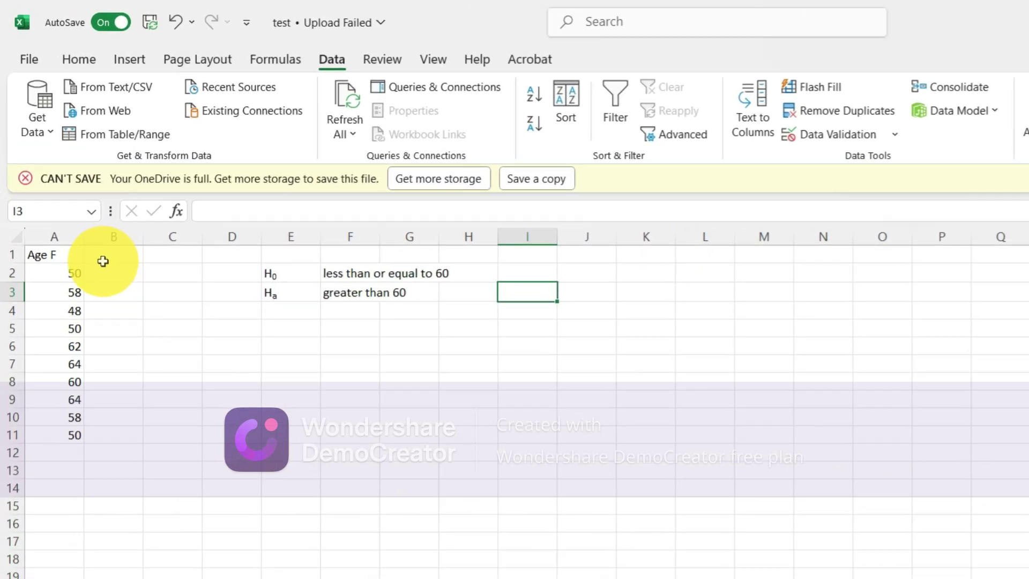
# Enter the heading Dummy in cell B1 with the value 0 in both B2 and B3.
pyautogui.moveTo(103, 261); pyautogui.dragTo(110, 279)
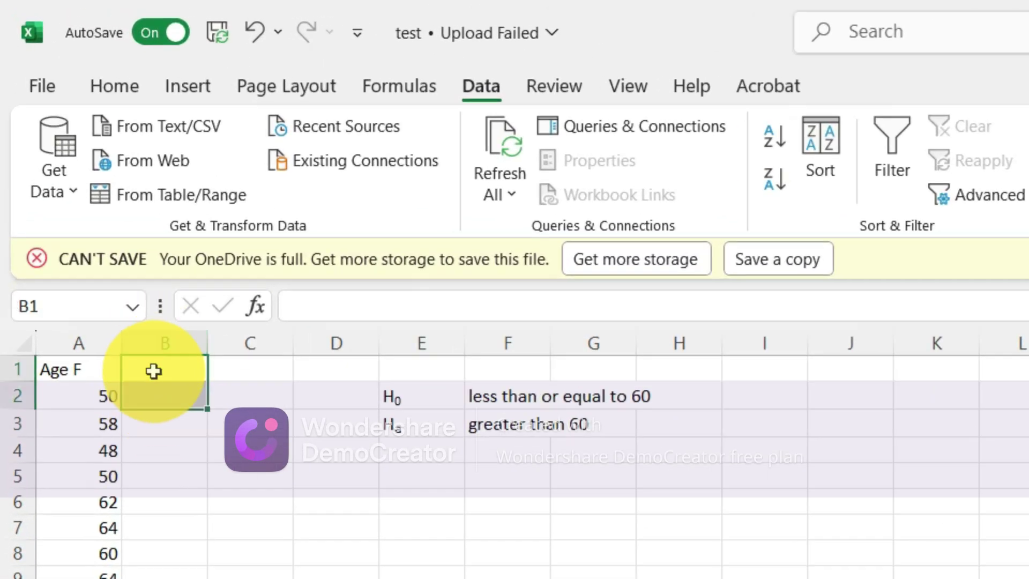
pyautogui.doubleClick(154, 371)
pyautogui.write('Dummy')
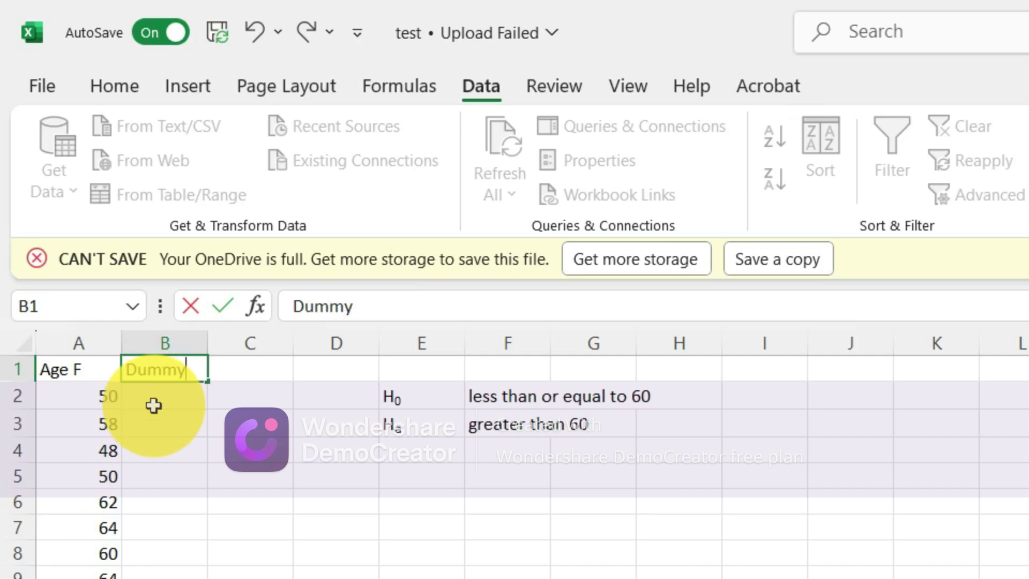
pyautogui.press('Return')
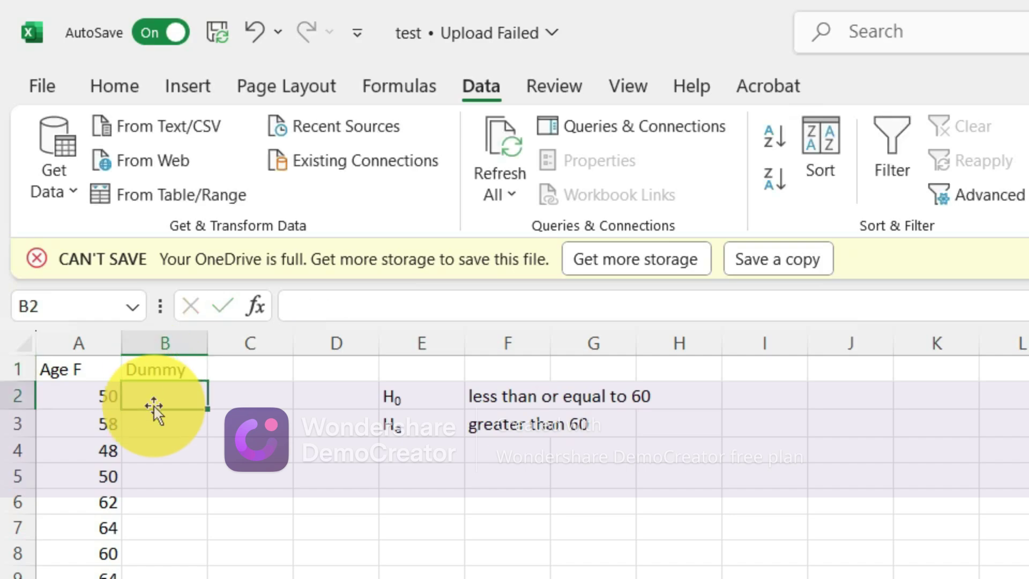
pyautogui.write('0')
pyautogui.press('Return')
pyautogui.write('0')
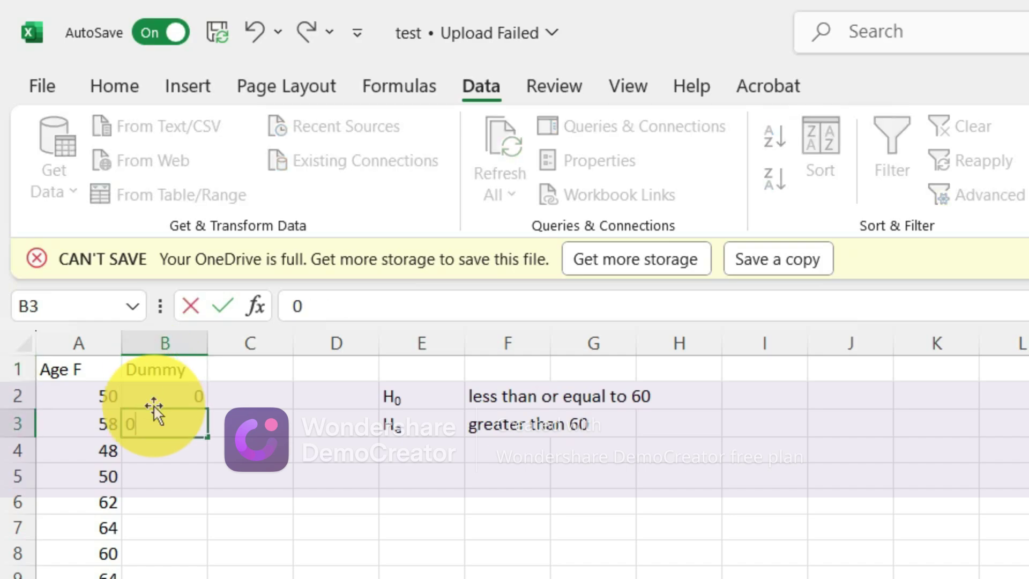
pyautogui.click(258, 478)
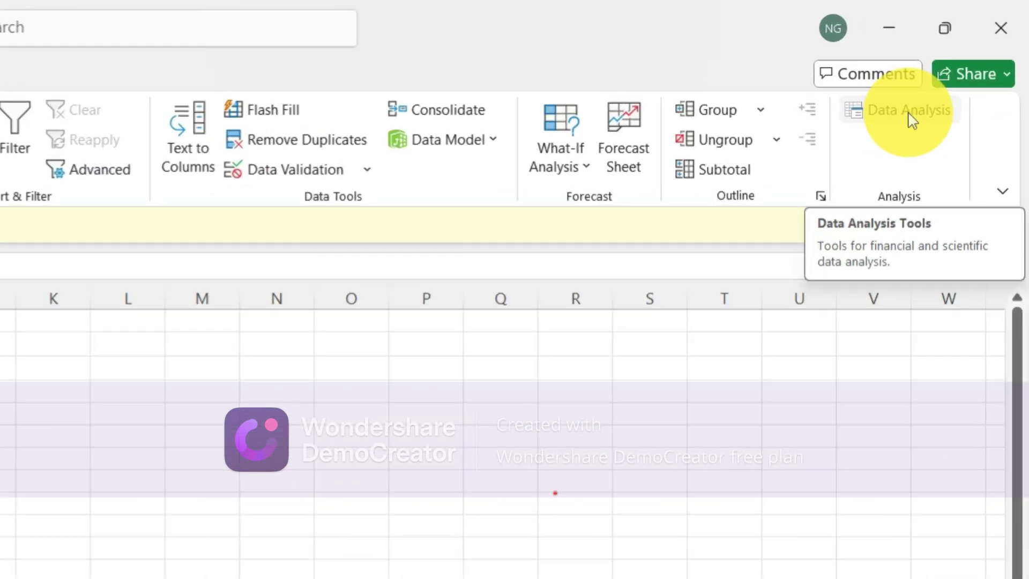
# Start the t-Test: Two-Sample Assuming Unequal Variances tool from Data Analysis.
pyautogui.click(911, 120)
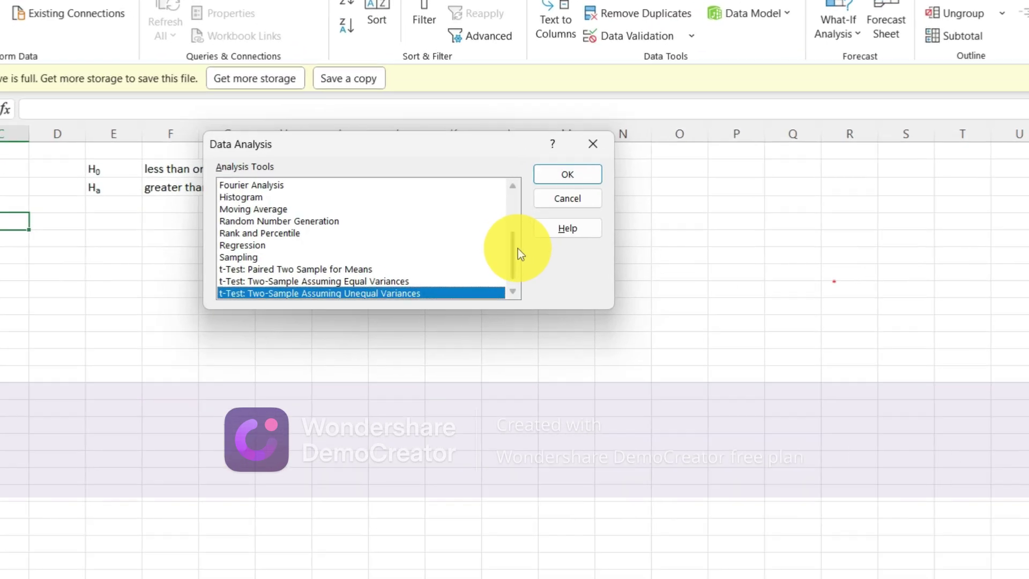
pyautogui.scroll(-1, 515, 262)
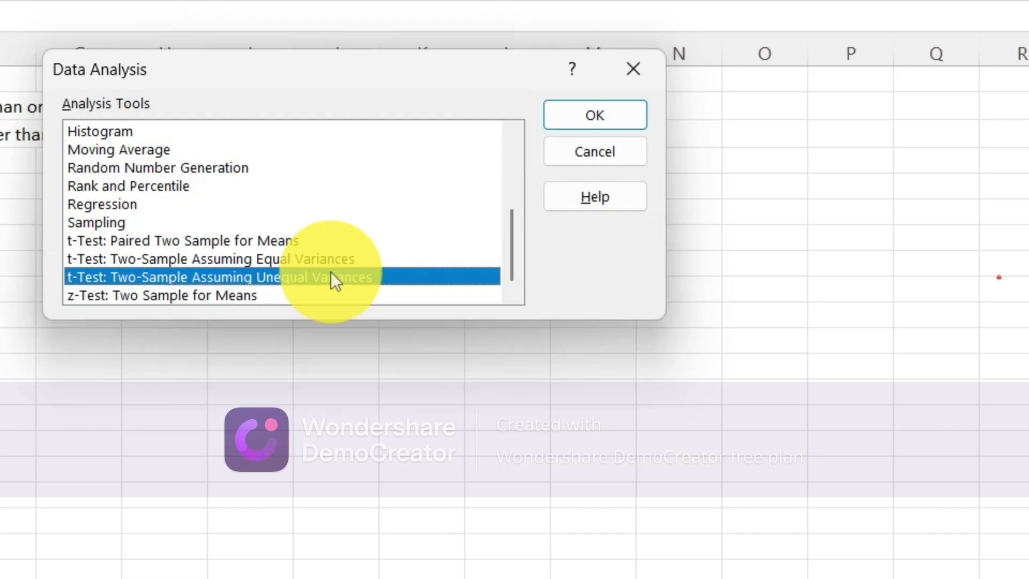
pyautogui.click(574, 107)
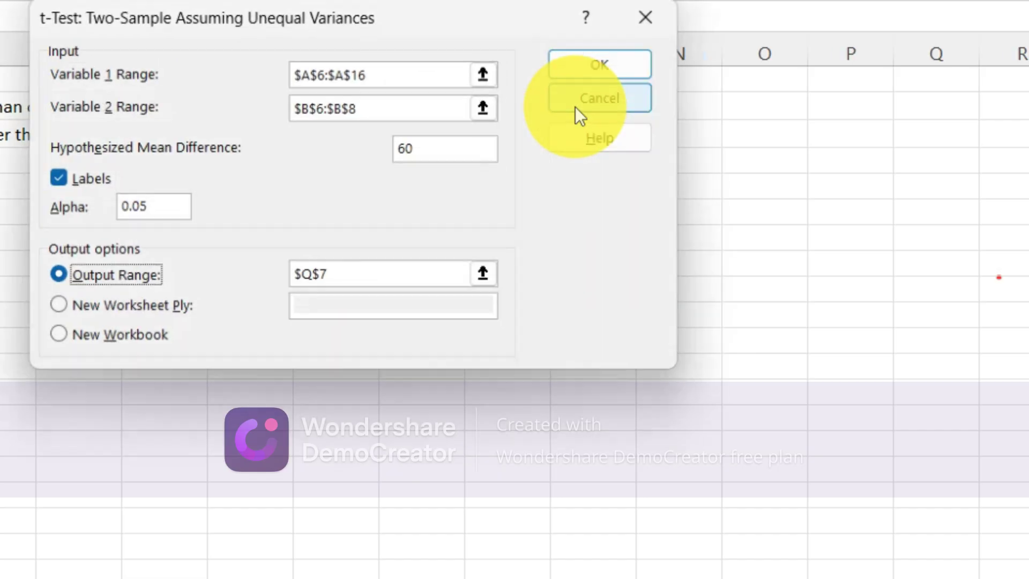
# Set the t-test's Variable 1 range to A1:A11 and its Variable 2 range to B1:B3, including the headings.
pyautogui.click(445, 73)
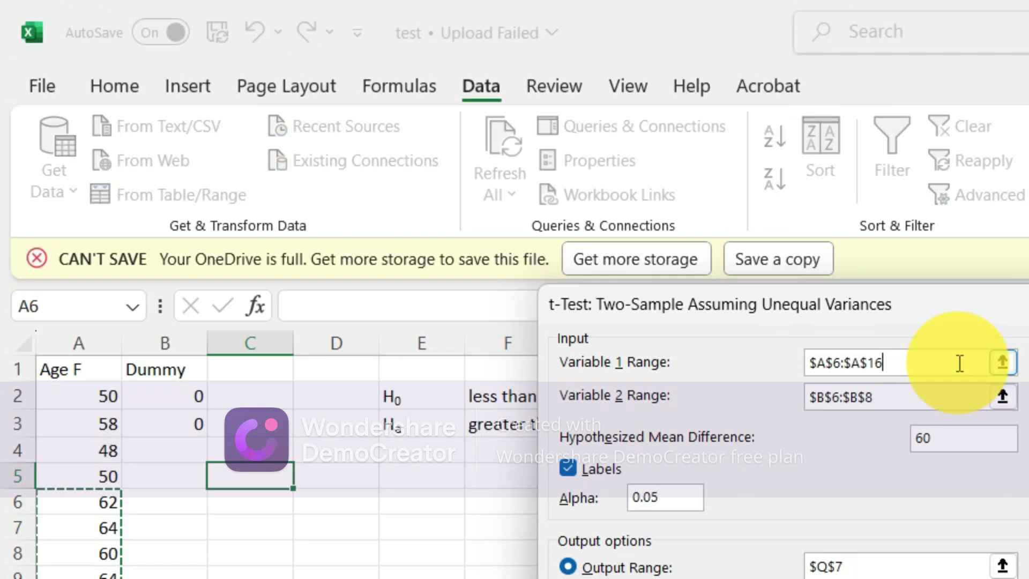
pyautogui.click(926, 394)
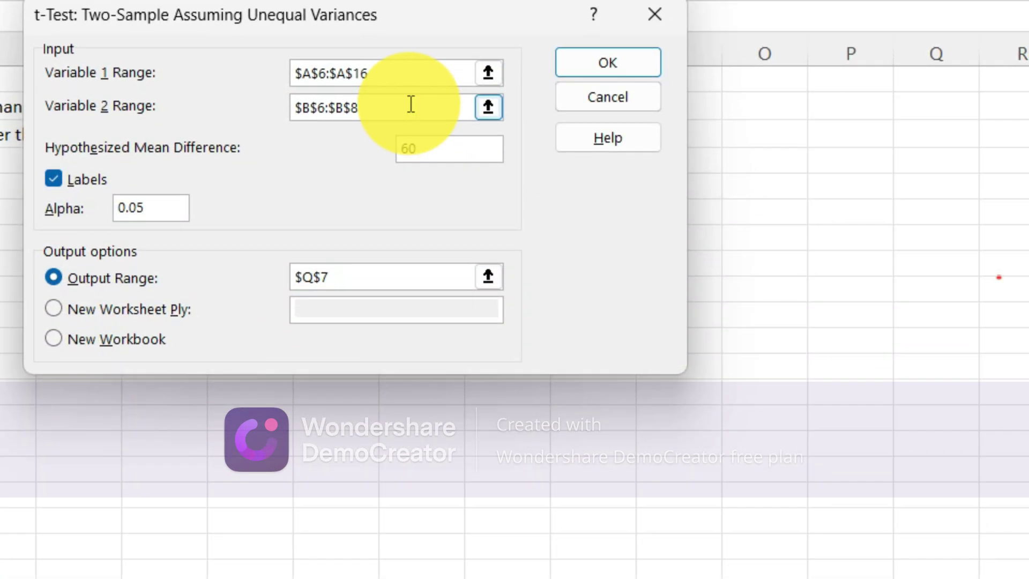
pyautogui.click(408, 73)
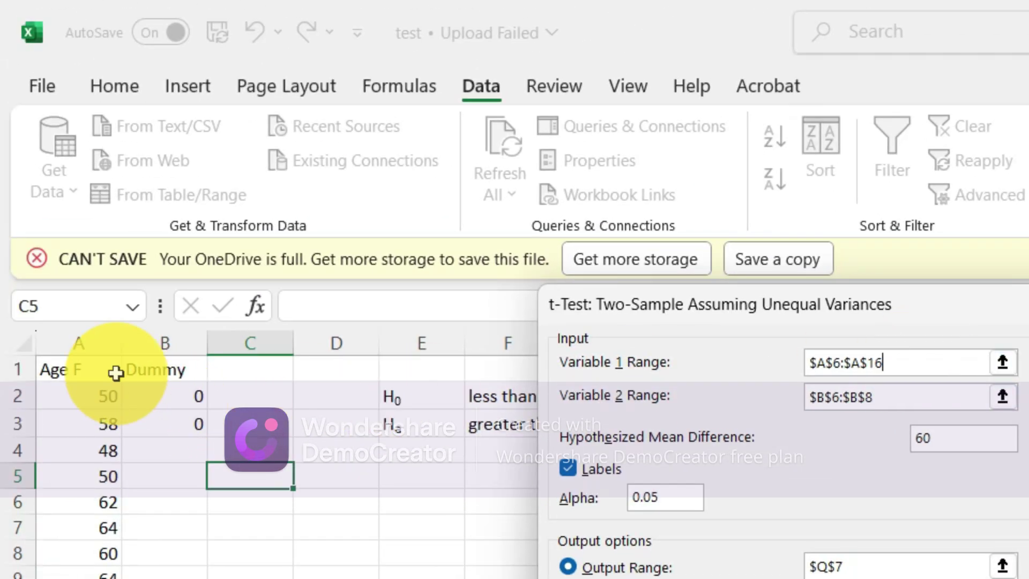
pyautogui.moveTo(73, 365); pyautogui.dragTo(87, 435)
pyautogui.moveTo(87, 331); pyautogui.dragTo(94, 526)
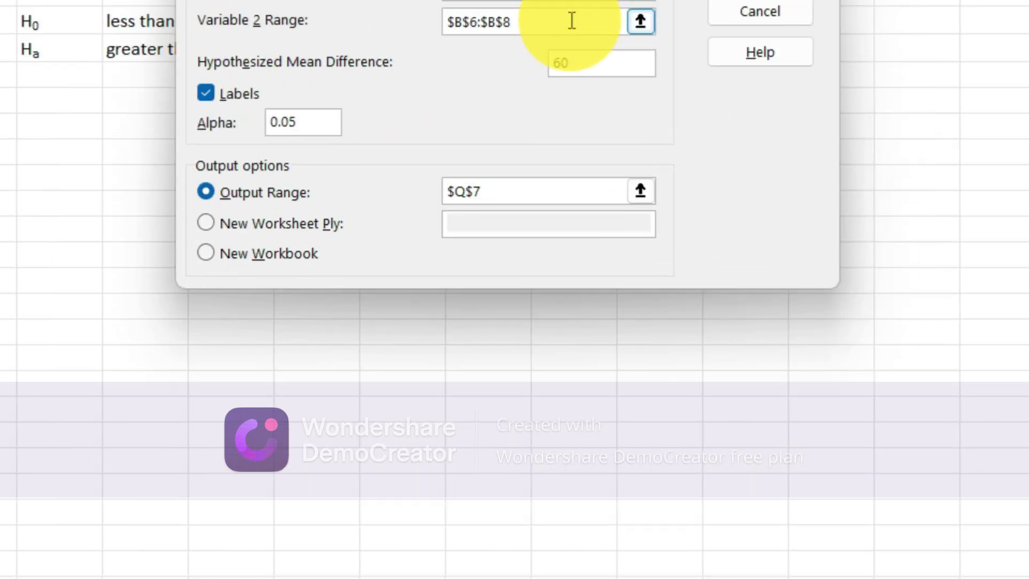
pyautogui.click(569, 23)
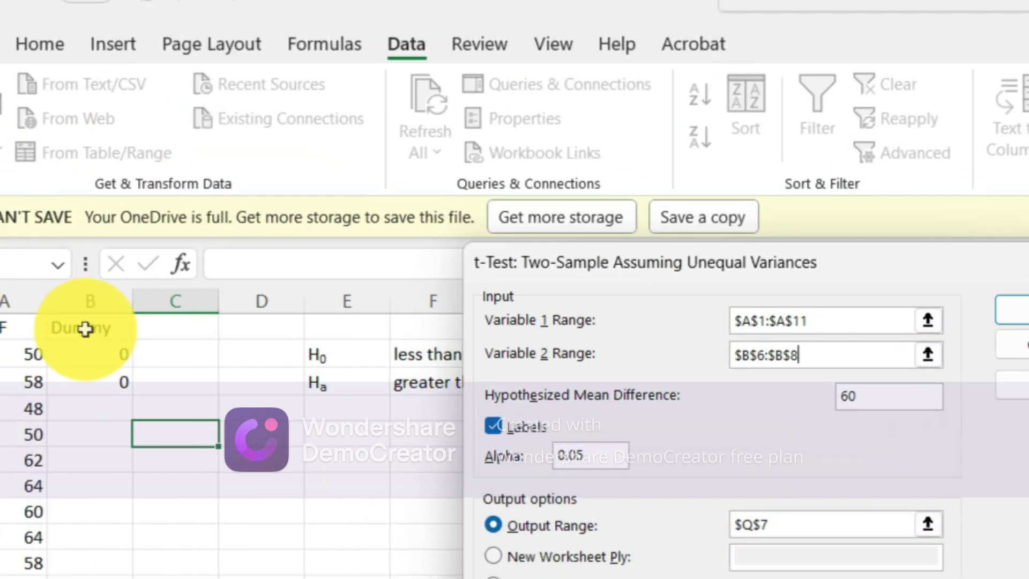
pyautogui.moveTo(163, 370); pyautogui.dragTo(175, 427)
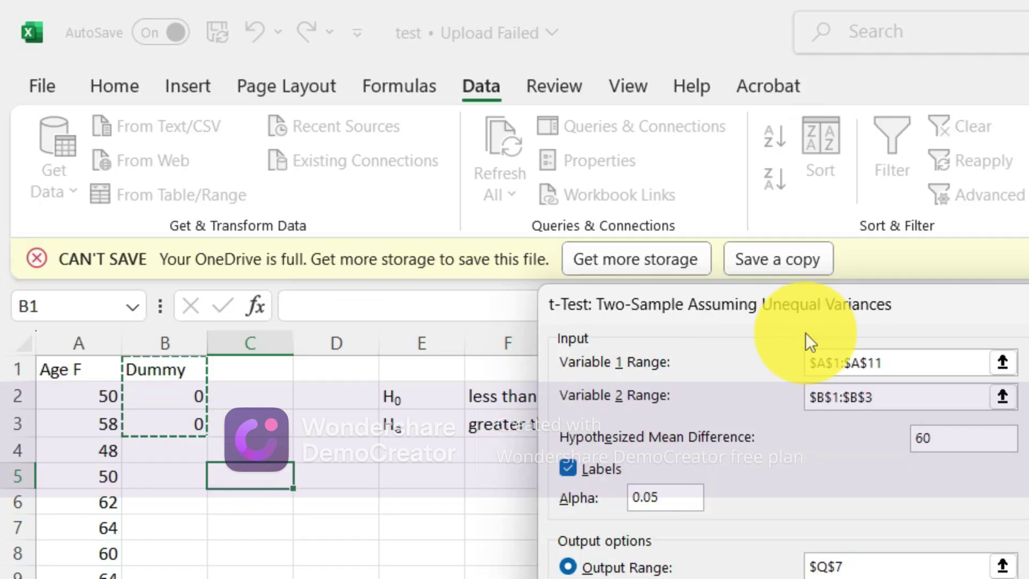
# Send the t-test output to cell F9 of Sheet5 and run the test.
pyautogui.moveTo(988, 299); pyautogui.dragTo(1028, 368)
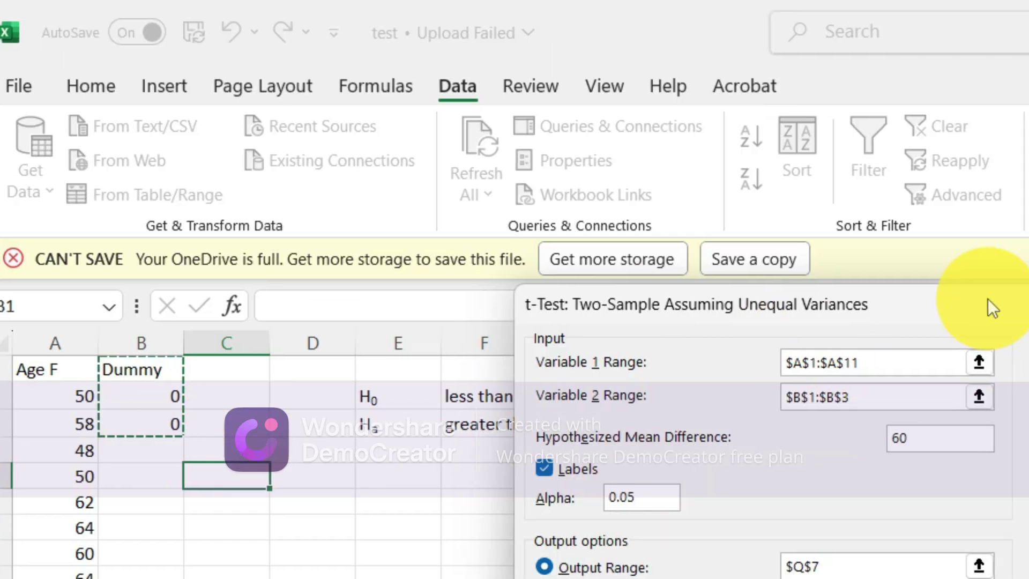
pyautogui.moveTo(887, 369); pyautogui.dragTo(941, 328)
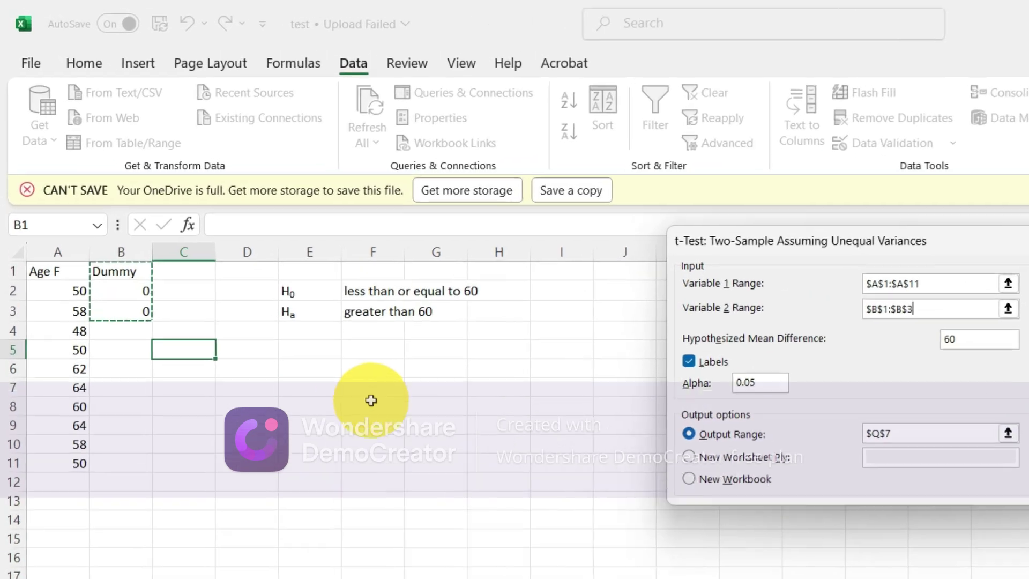
pyautogui.click(254, 269)
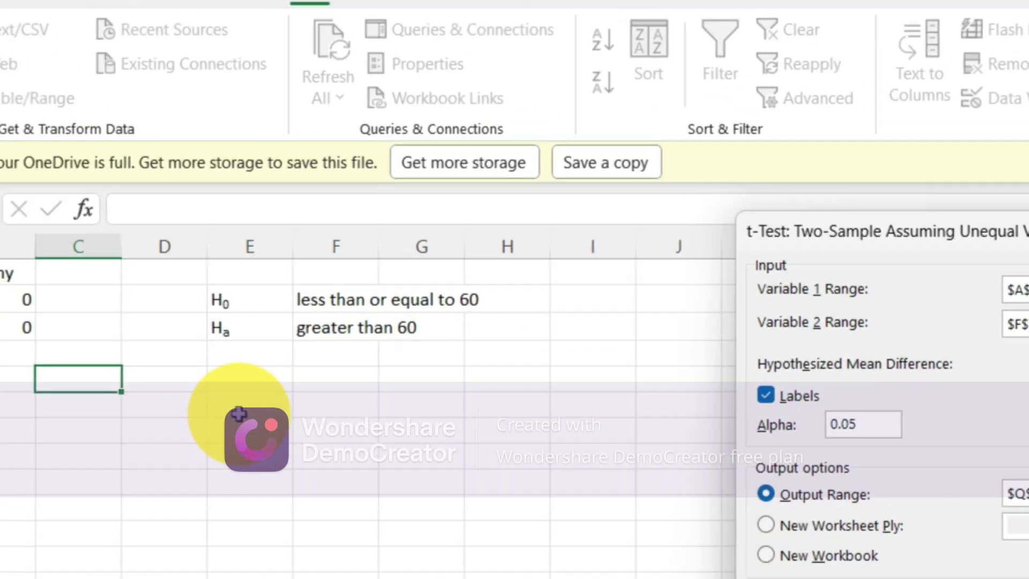
pyautogui.click(239, 414)
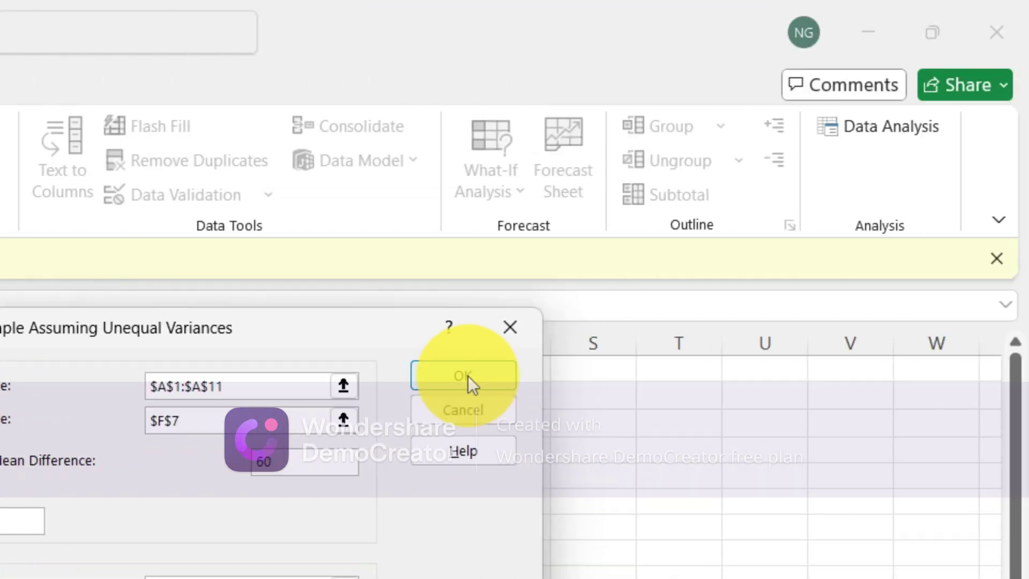
pyautogui.click(465, 375)
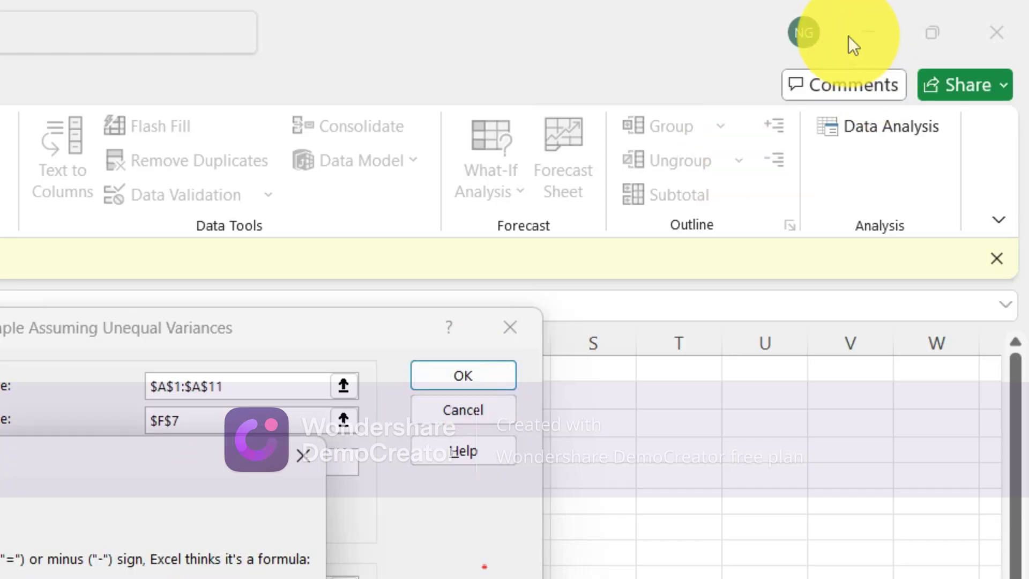
pyautogui.press('Escape')
pyautogui.press('Escape')
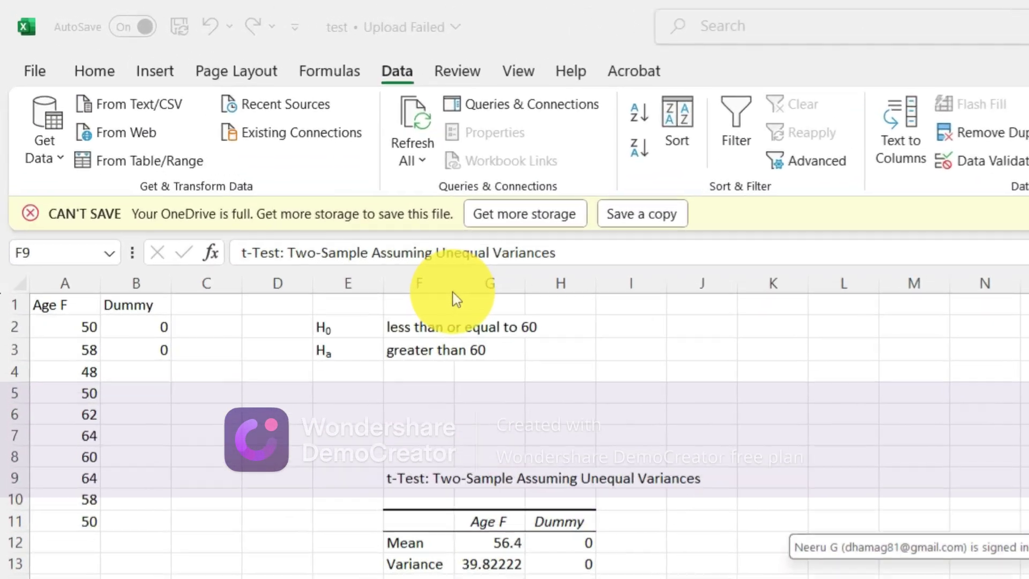
# Widen columns F and G so the t-test labels and values fit.
pyautogui.moveTo(275, 176); pyautogui.dragTo(274, 176)
pyautogui.moveTo(547, 349); pyautogui.dragTo(622, 349)
pyautogui.moveTo(710, 351); pyautogui.dragTo(742, 349)
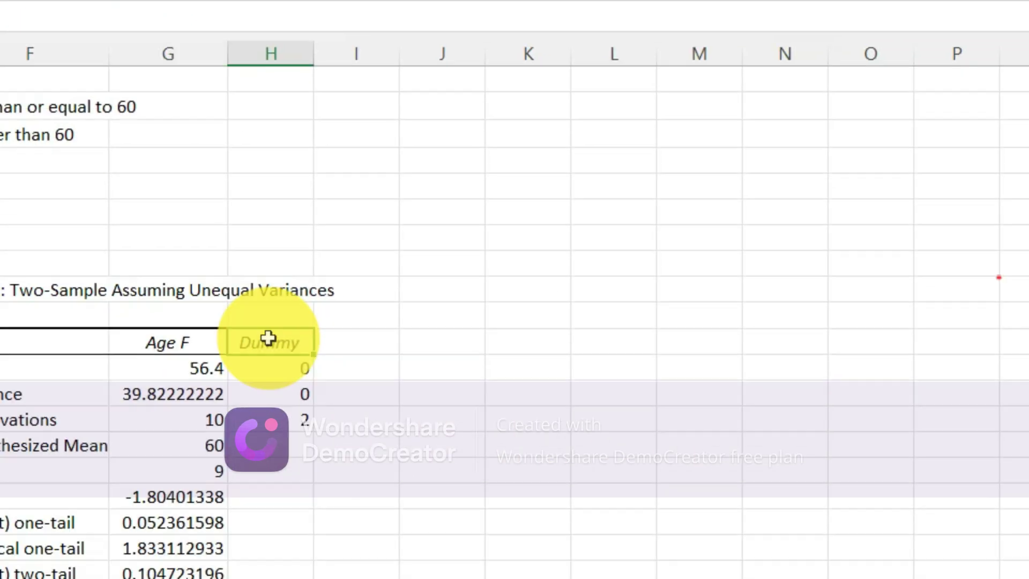
# Clear the Dummy heading and its values from H11:H14 in the t-test results table.
pyautogui.moveTo(268, 338); pyautogui.dragTo(289, 411)
pyautogui.press('Delete')
pyautogui.click(452, 413)
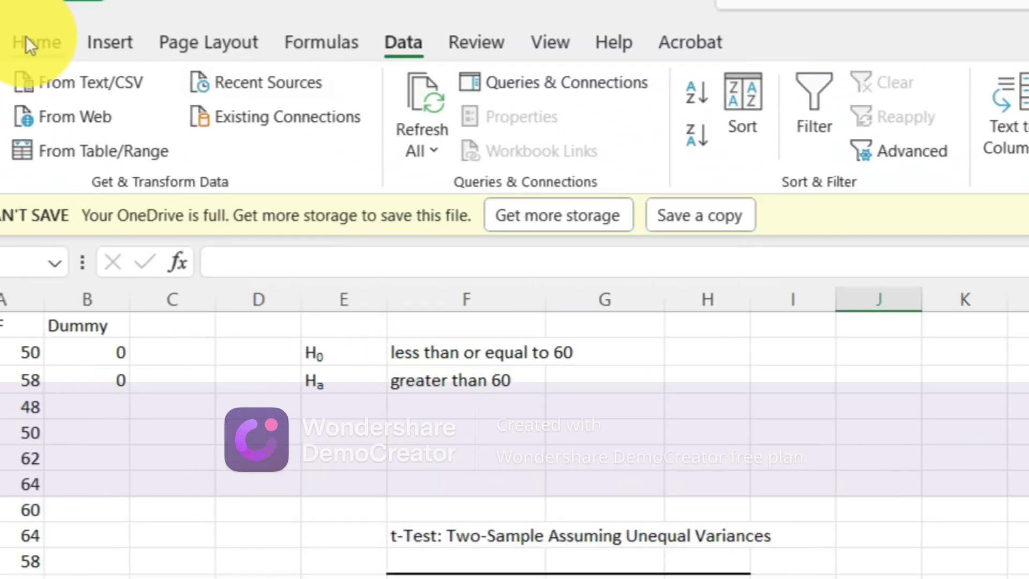
pyautogui.click(41, 41)
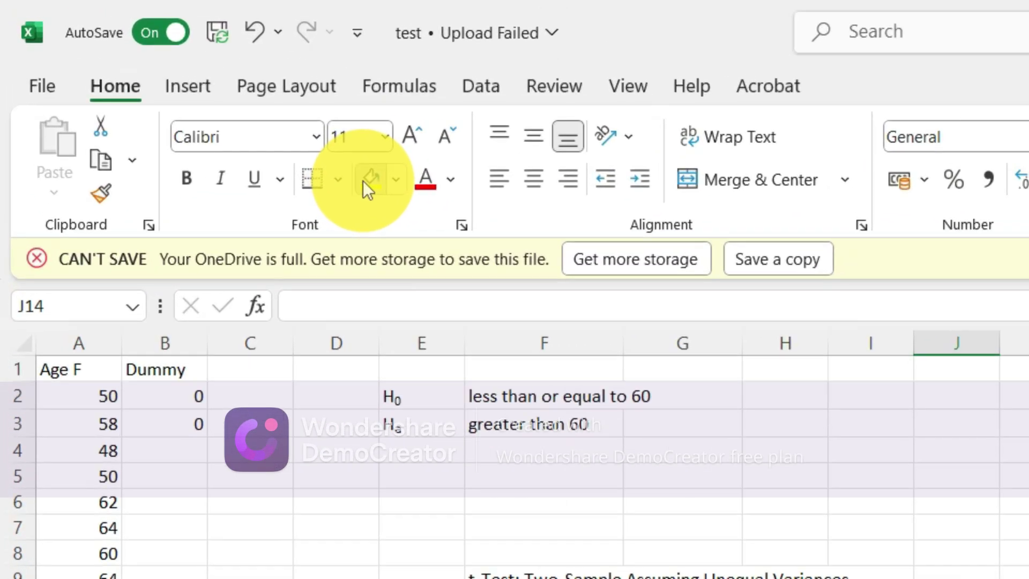
pyautogui.click(363, 181)
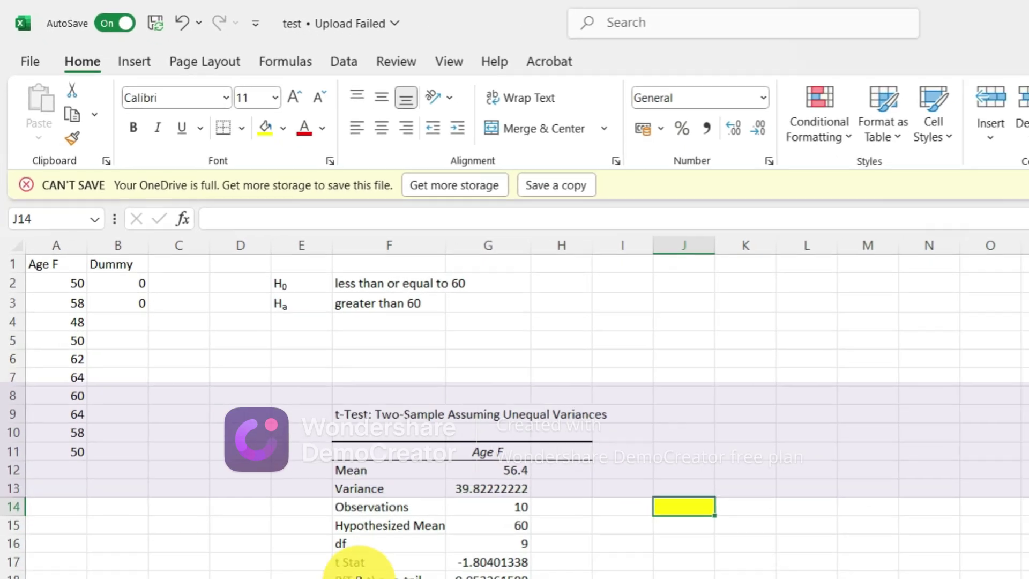
pyautogui.hotkey('ctrl', 'z')
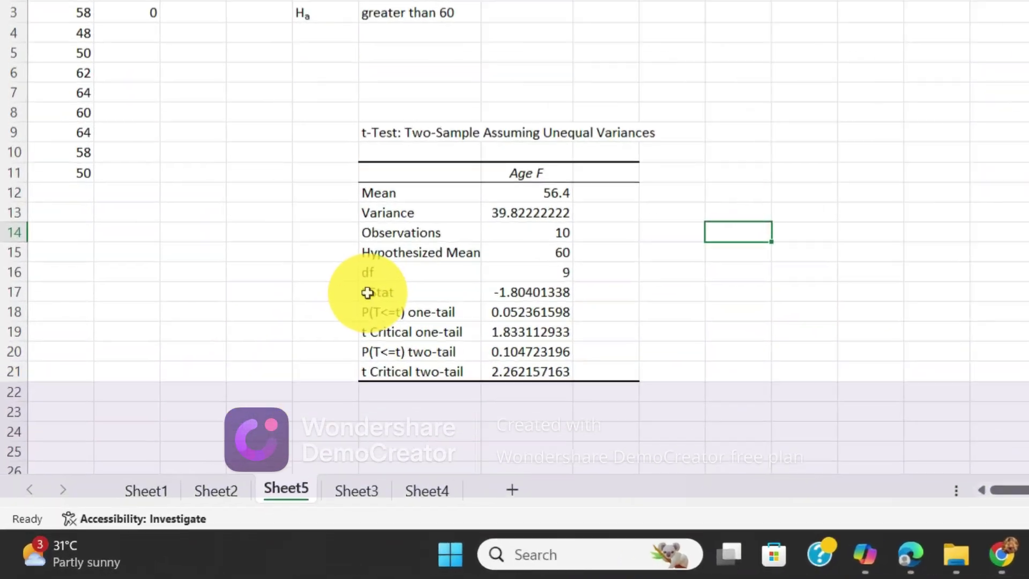
# Examine the t Stat and P(T<=t) one-tail rows in the t-test results table.
pyautogui.moveTo(368, 293); pyautogui.dragTo(522, 295)
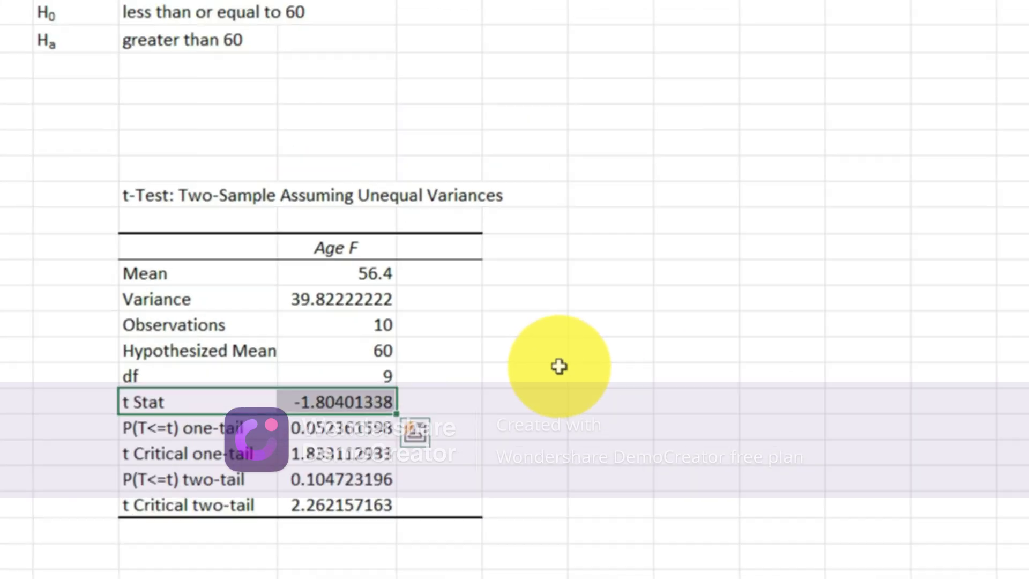
pyautogui.click(897, 180)
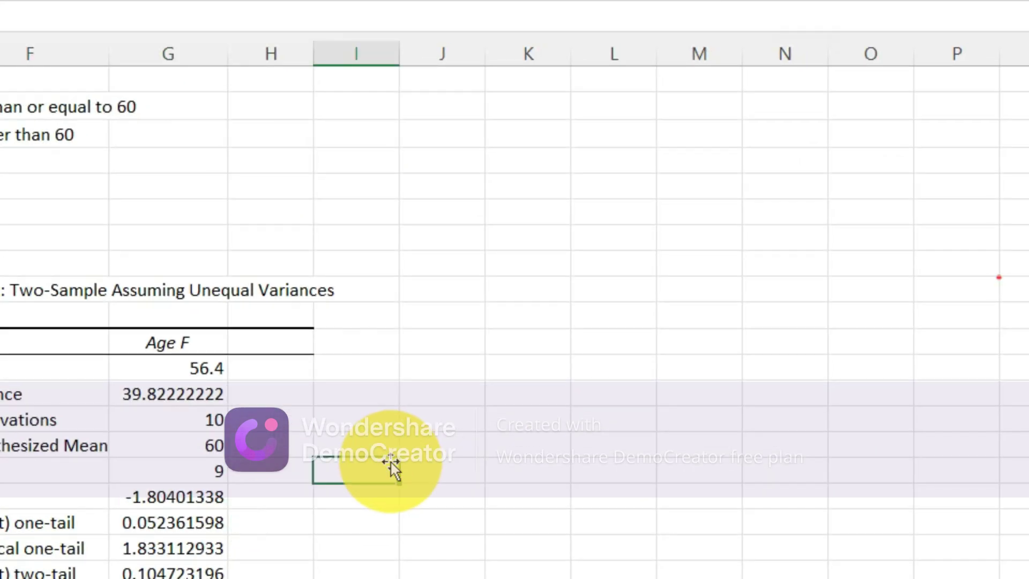
pyautogui.click(454, 445)
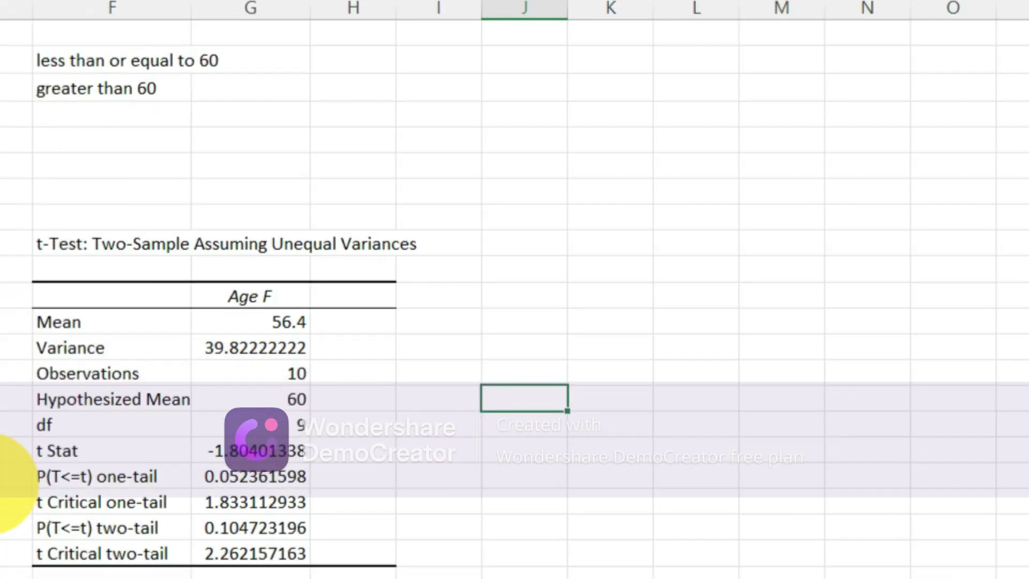
pyautogui.click(76, 456)
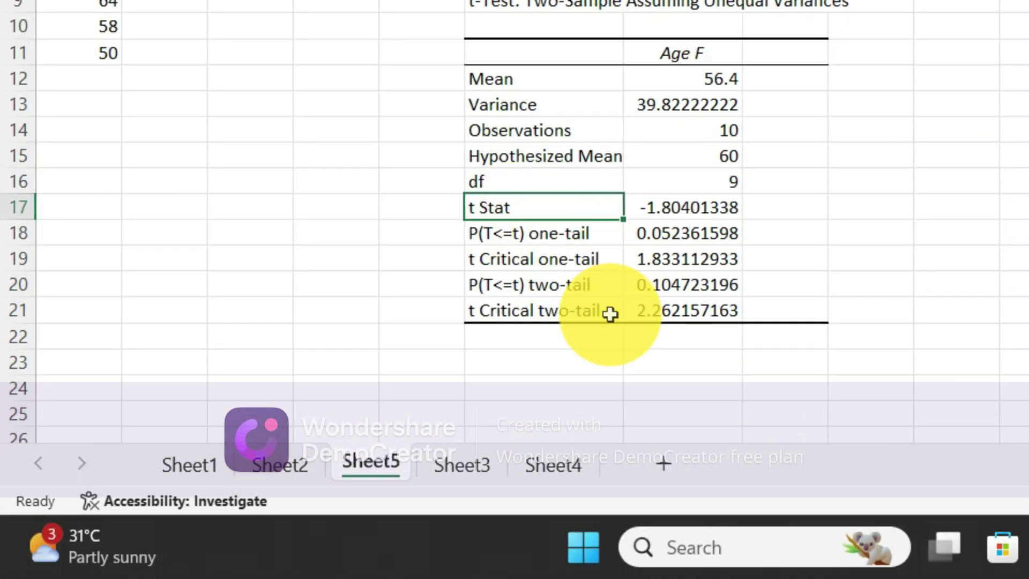
pyautogui.click(609, 236)
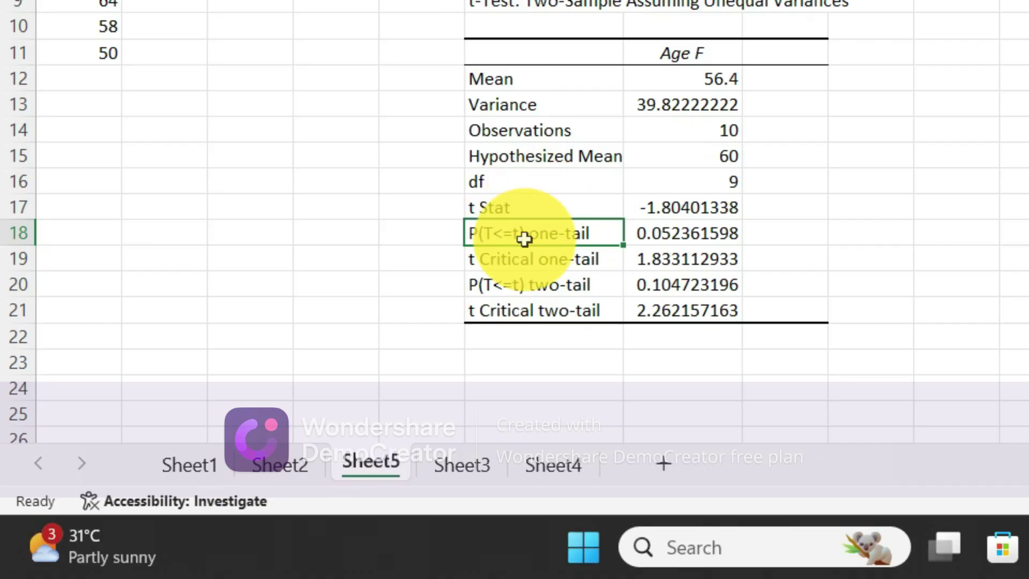
# Highlight the P(T<=t) one-tail row F18:G18 in yellow and enter "5.2> level" beside it in H18.
pyautogui.moveTo(524, 237); pyautogui.dragTo(676, 233)
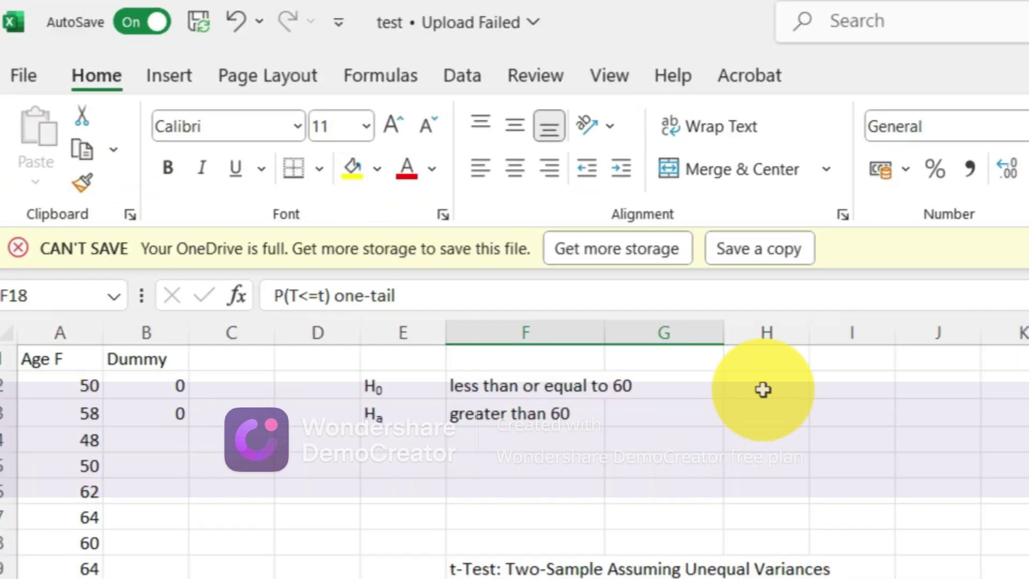
pyautogui.click(932, 540)
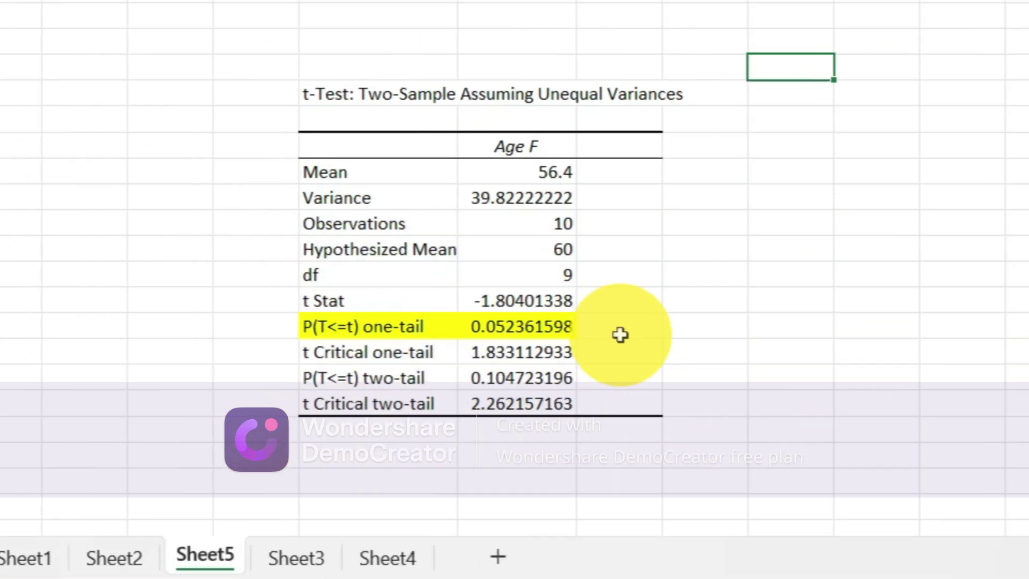
pyautogui.click(621, 335)
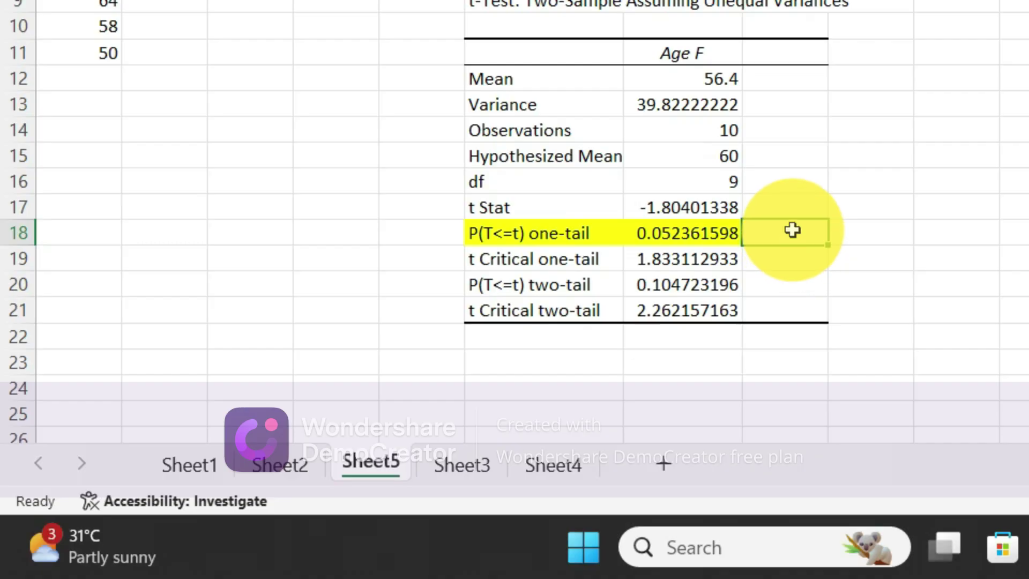
pyautogui.write('5.2')
pyautogui.press('shift')
pyautogui.write('> levce')
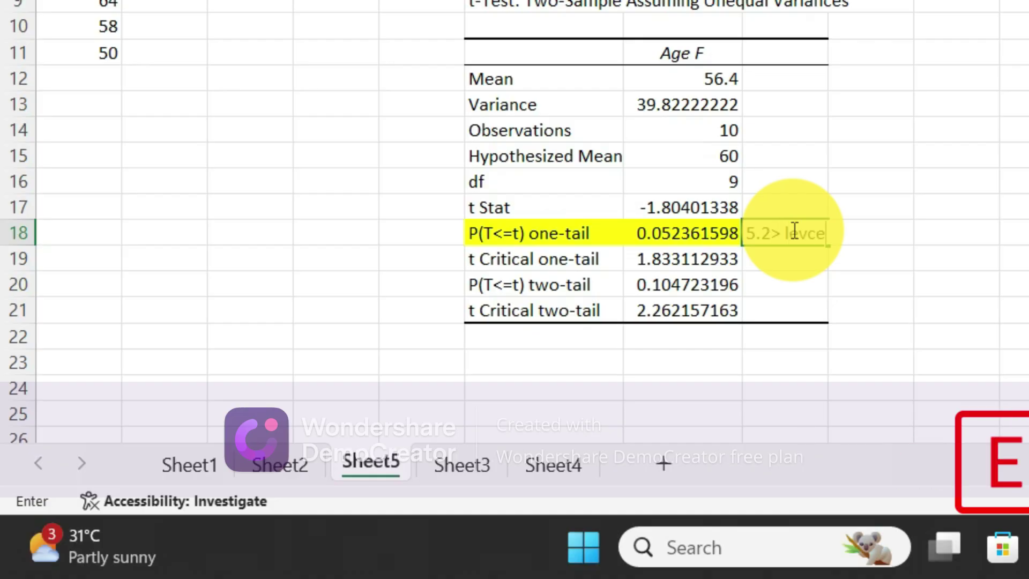
pyautogui.press('BackSpace')
pyautogui.press('BackSpace')
pyautogui.press('BackSpace')
pyautogui.press('BackSpace')
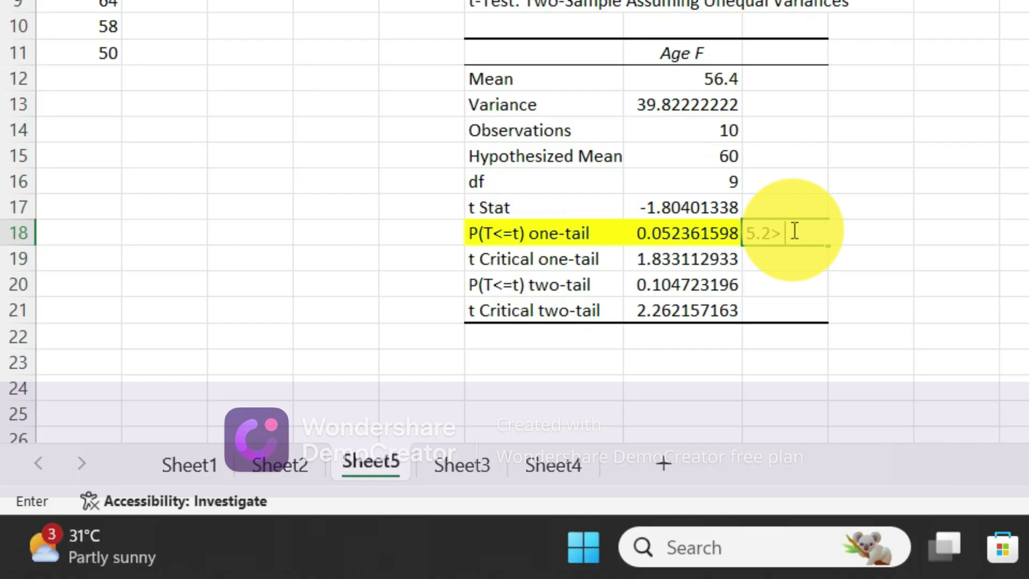
pyautogui.write('level')
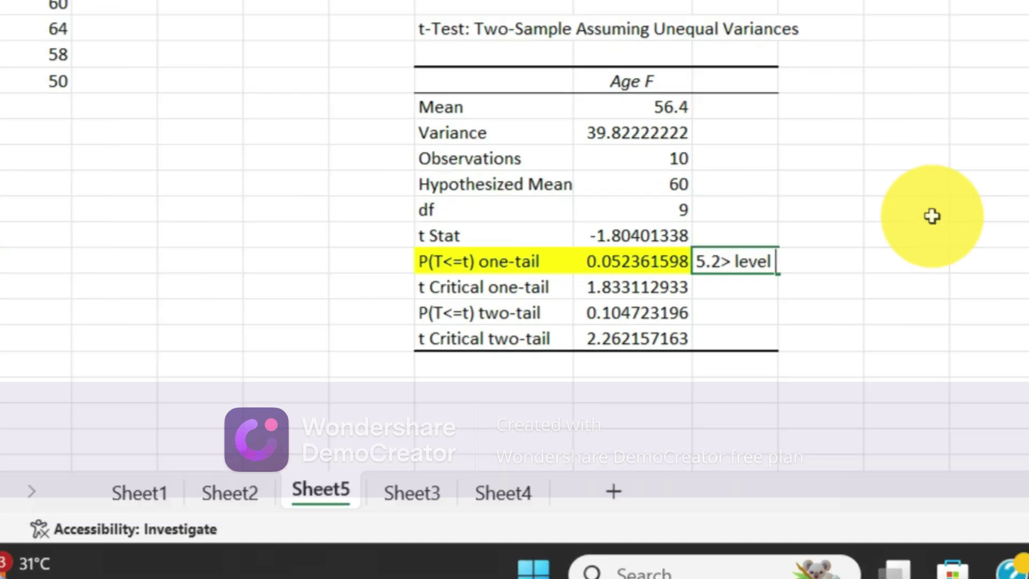
# Enter the rule "if p value is more than alpha then, we accept the null hypothesis, ()" in J16.
pyautogui.click(957, 182)
pyautogui.write('if')
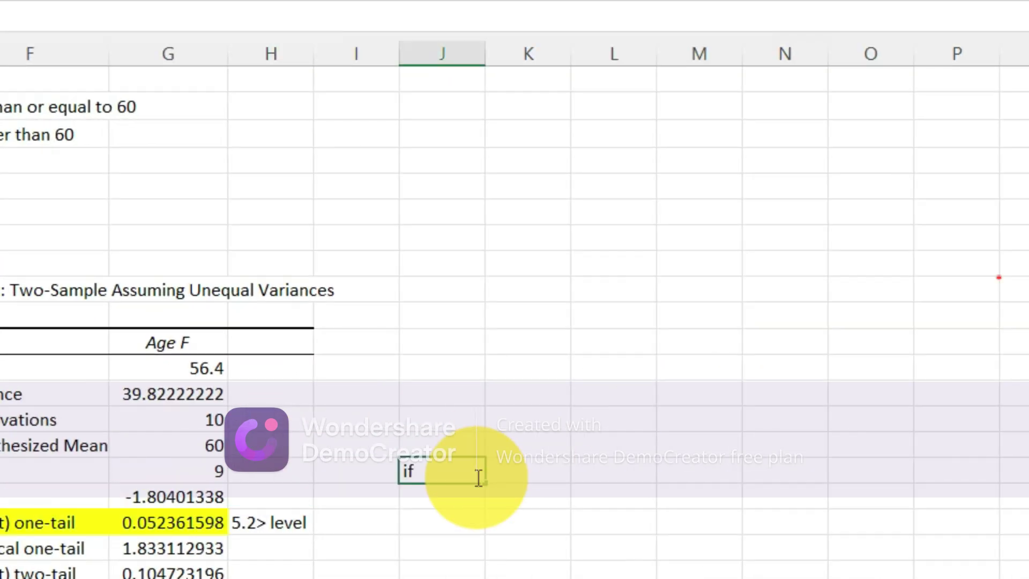
pyautogui.write(' p value is more tha')
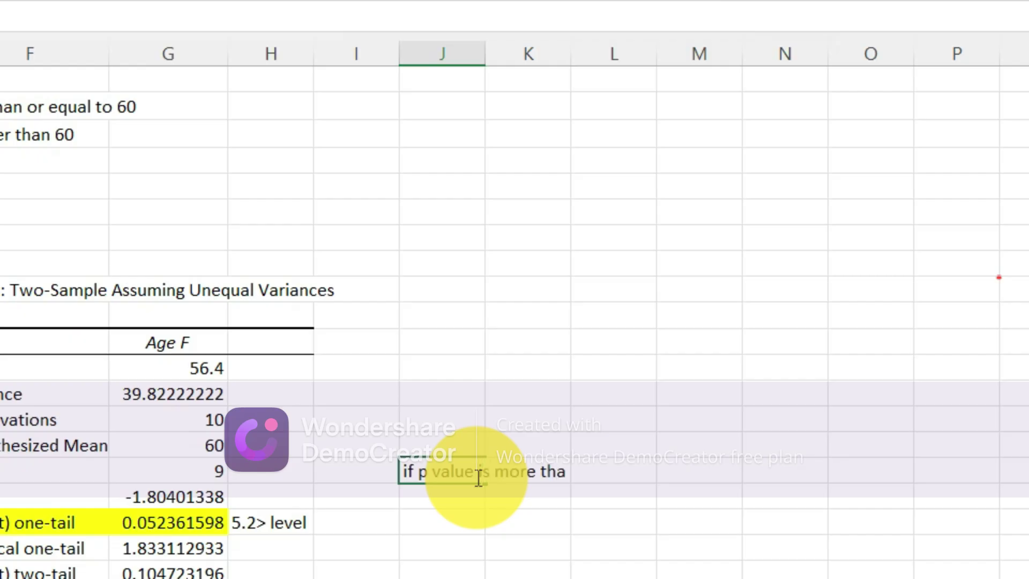
pyautogui.write('n alpha')
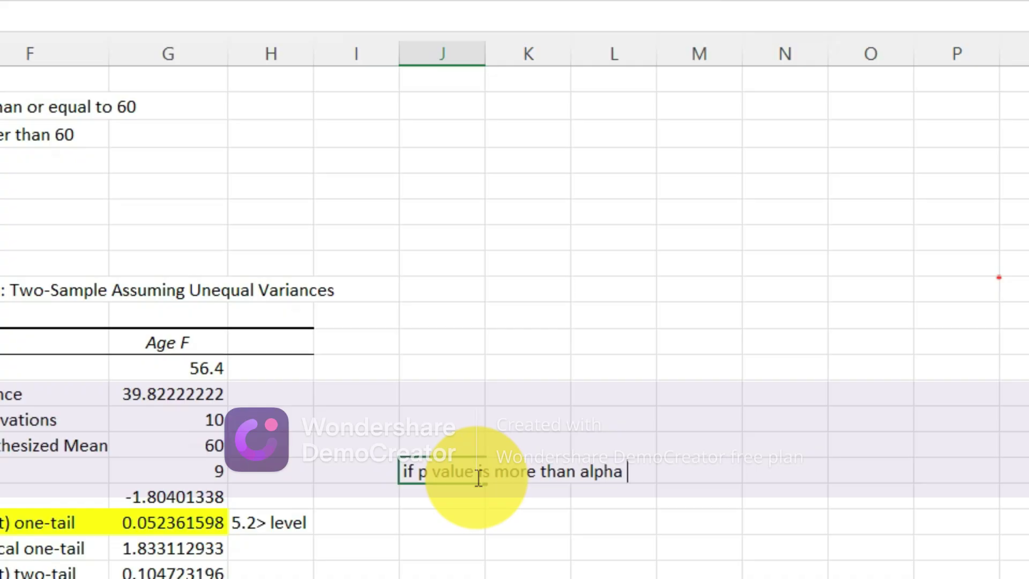
pyautogui.write(' then,')
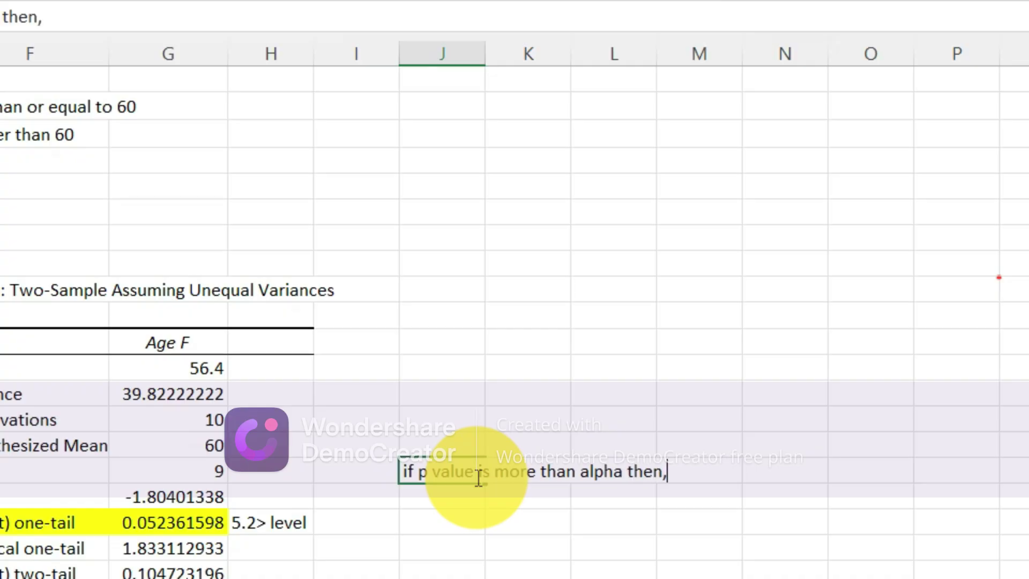
pyautogui.write(' we aac')
pyautogui.press('BackSpace')
pyautogui.press('BackSpace')
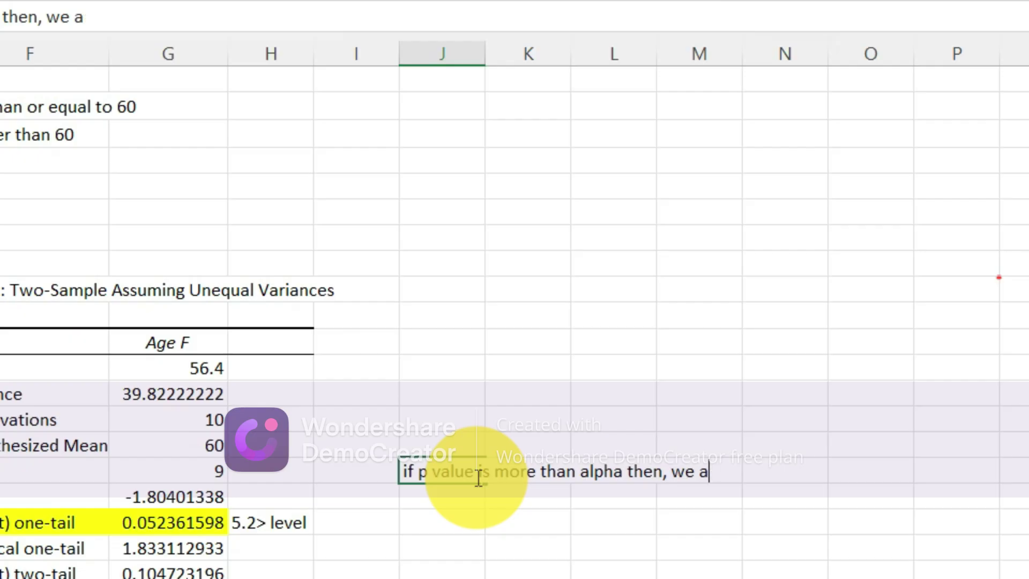
pyautogui.write('ccept t')
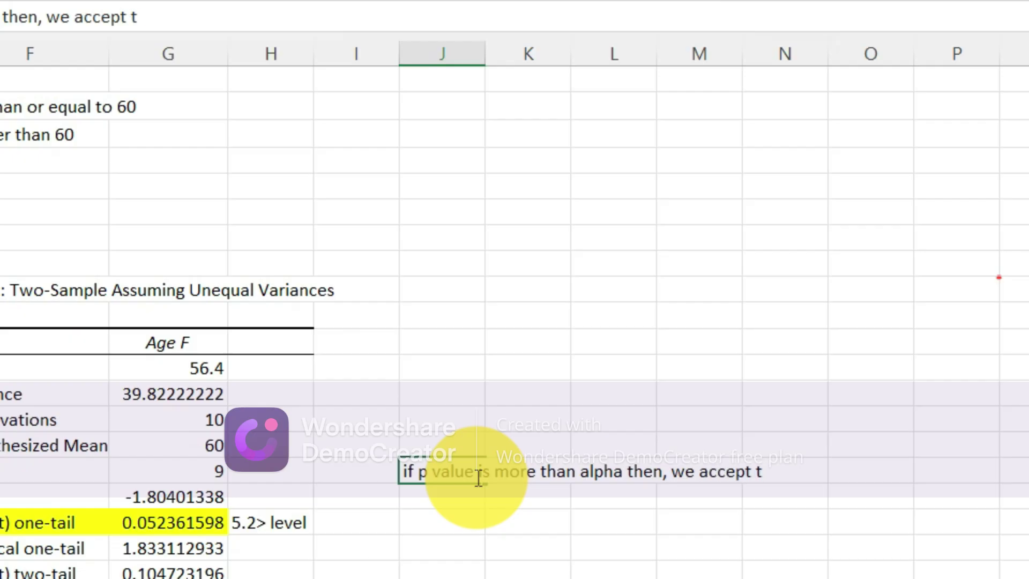
pyautogui.write('he null')
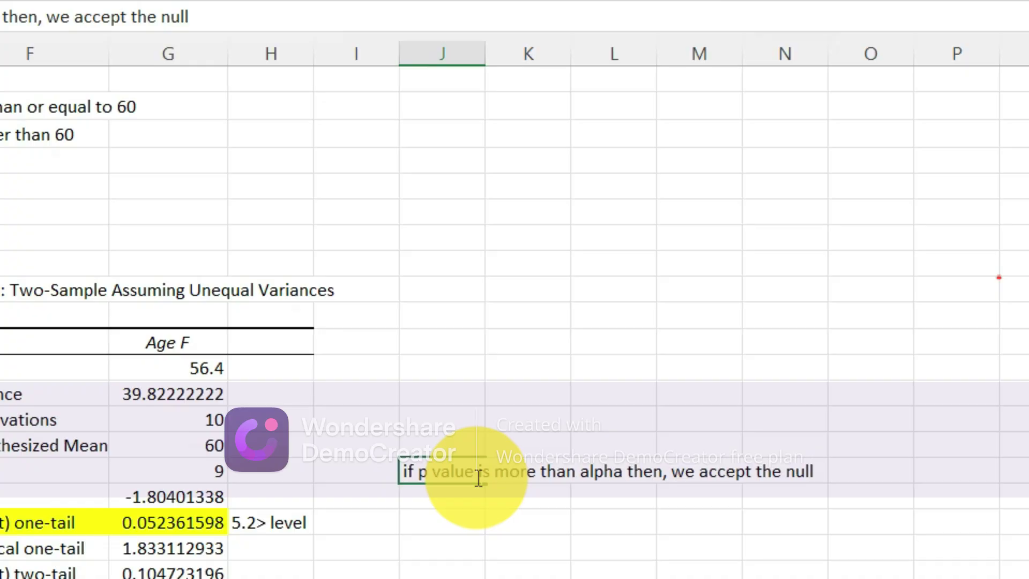
pyautogui.write(' hypothe')
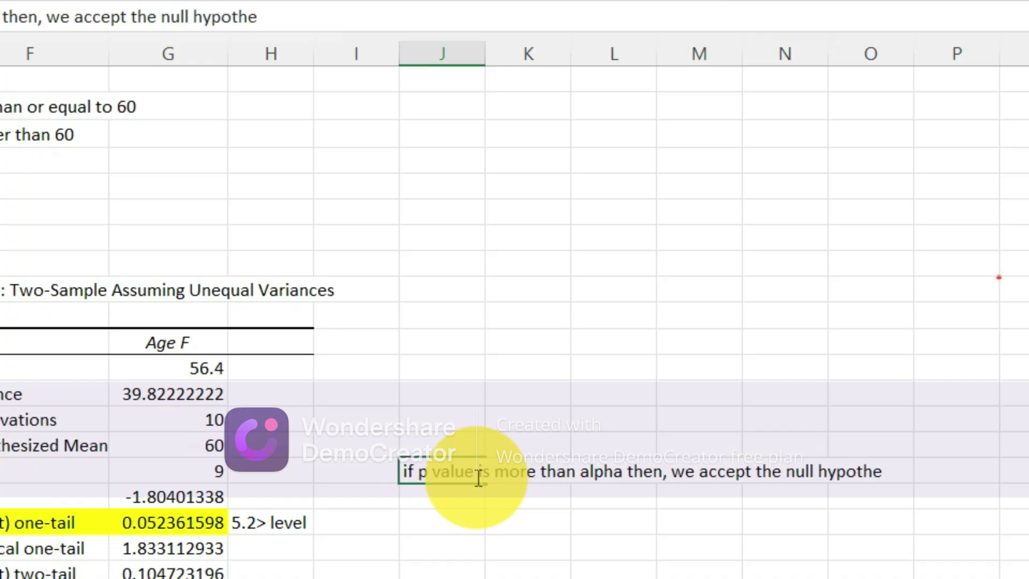
pyautogui.write('sis, ()')
pyautogui.press('Left')
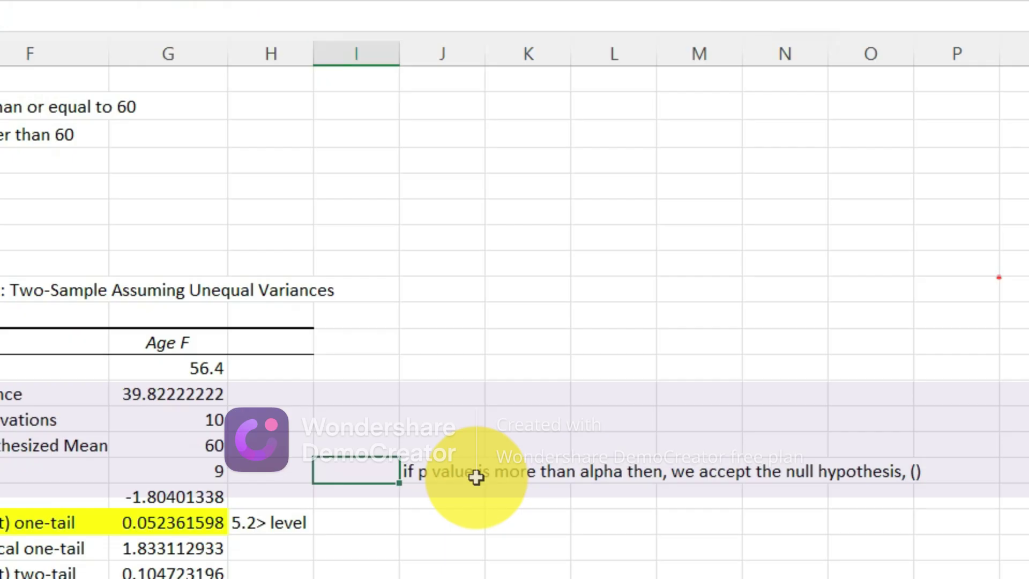
pyautogui.write('fail to reject')
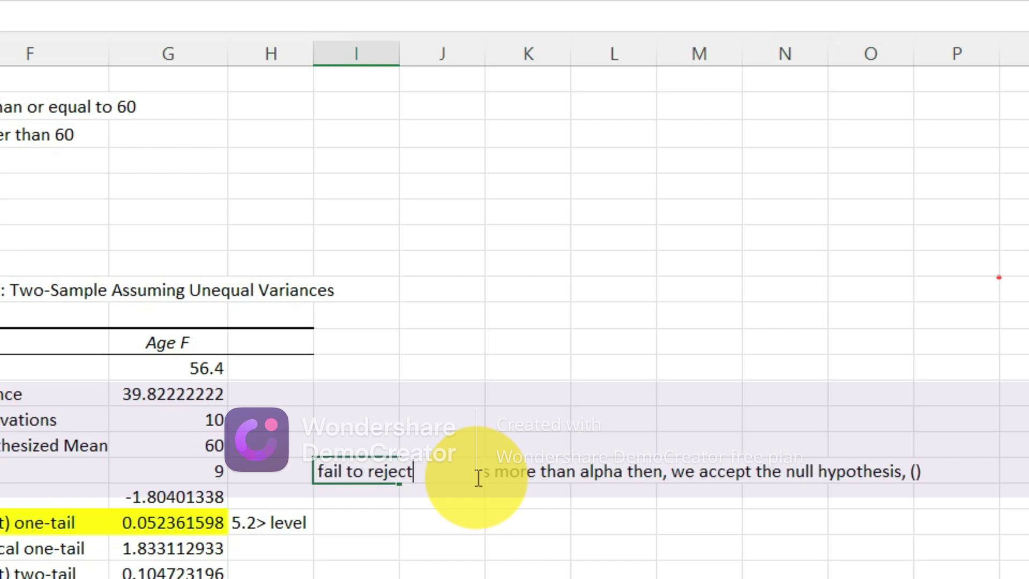
pyautogui.hotkey('ctrl', 'z')
pyautogui.hotkey('ctrl', 'z')
pyautogui.hotkey('ctrl', 'z')
pyautogui.hotkey('ctrl', 'z')
pyautogui.hotkey('ctrl', 'z')
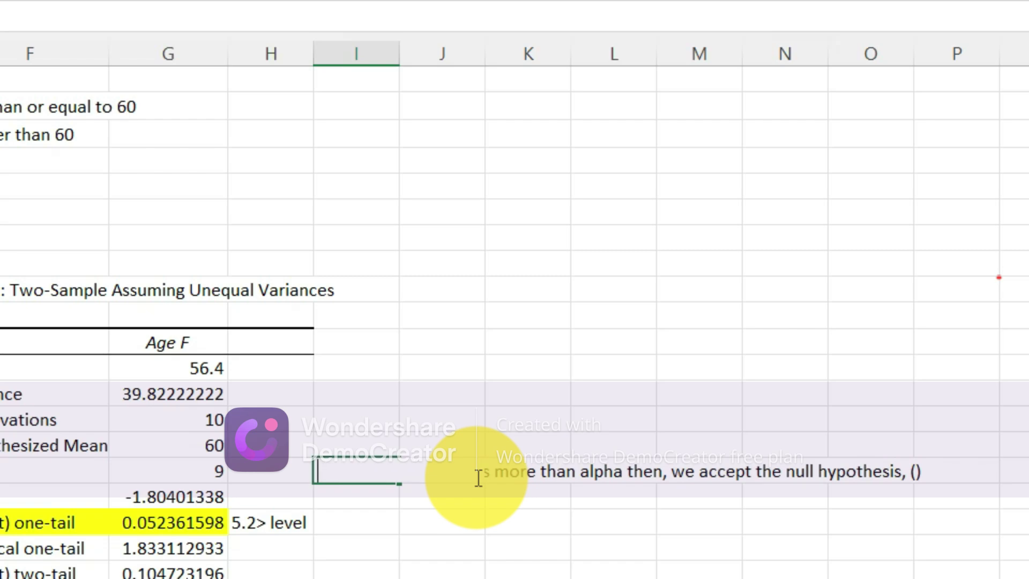
pyautogui.hotkey('ctrl', 'z')
pyautogui.click(650, 541)
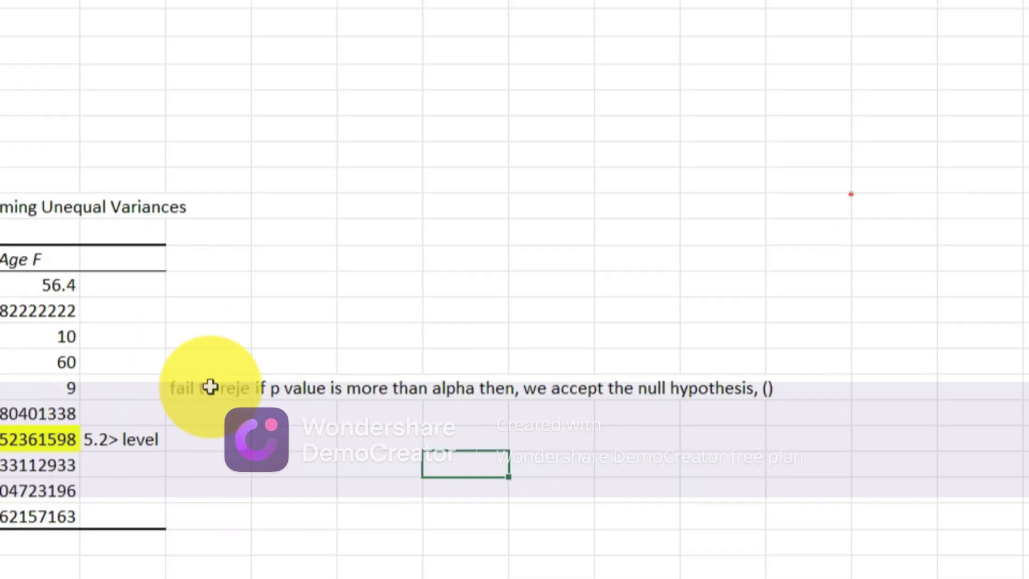
pyautogui.click(209, 387)
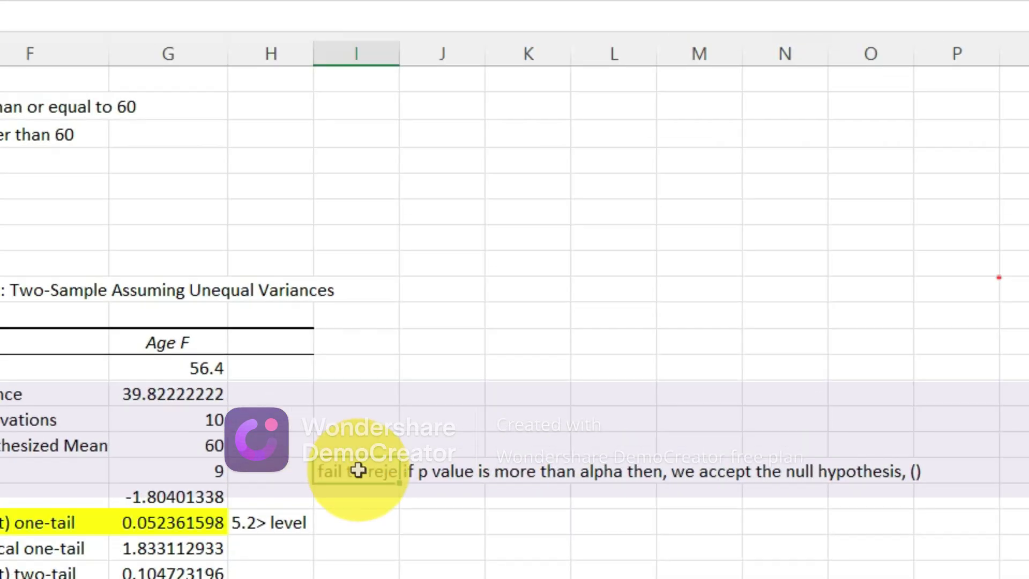
pyautogui.press('Delete')
pyautogui.click(455, 520)
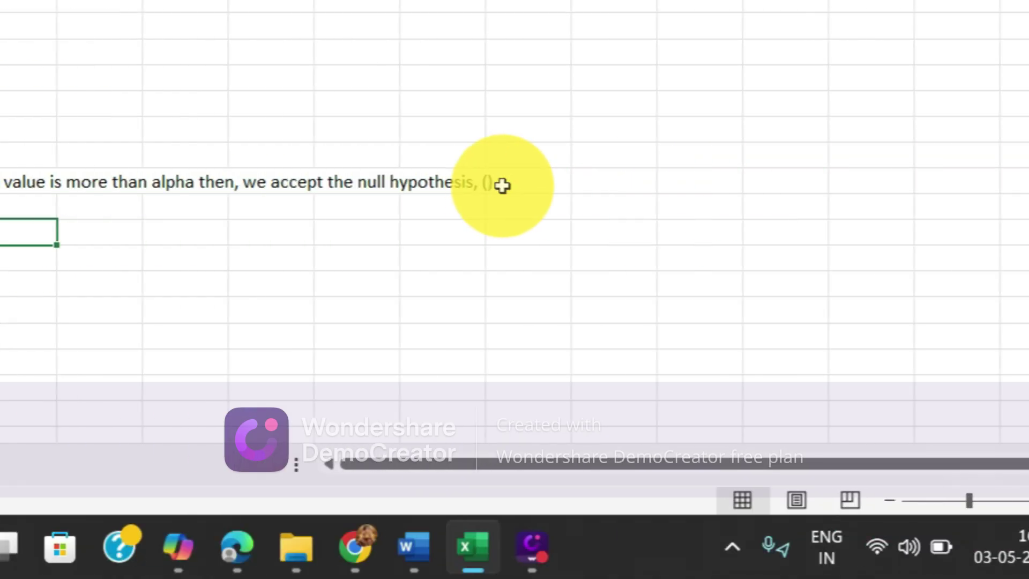
pyautogui.click(502, 185)
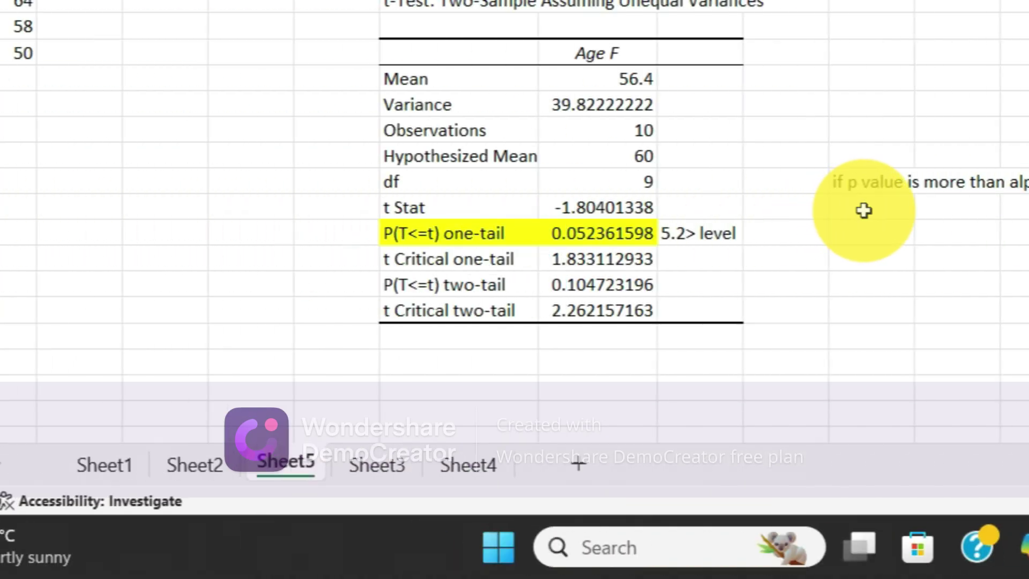
# Repeat the J16 decision rule in J17, changing "more than alpha" to "less than alpha".
pyautogui.click(864, 211)
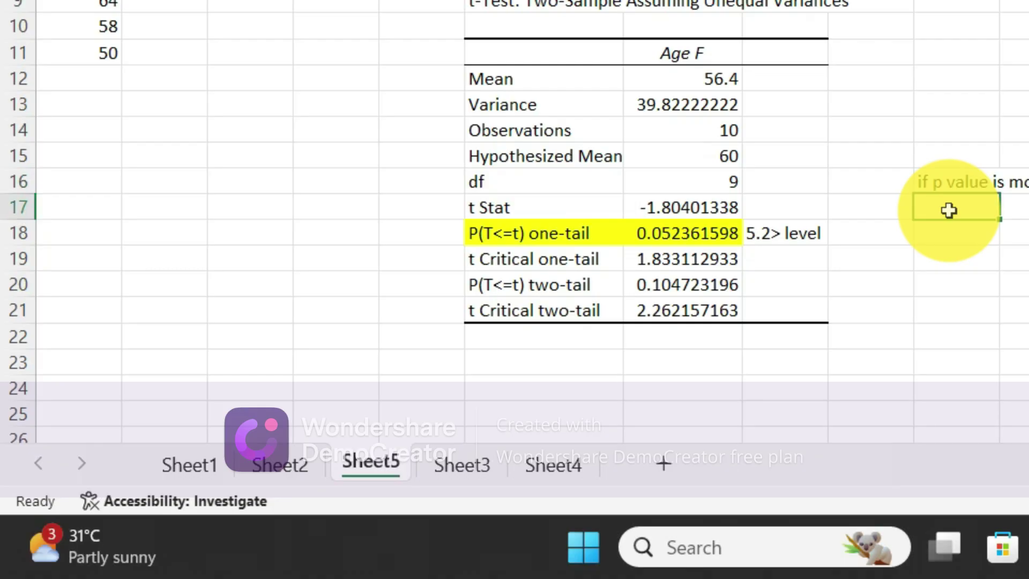
pyautogui.write('if p value is mo')
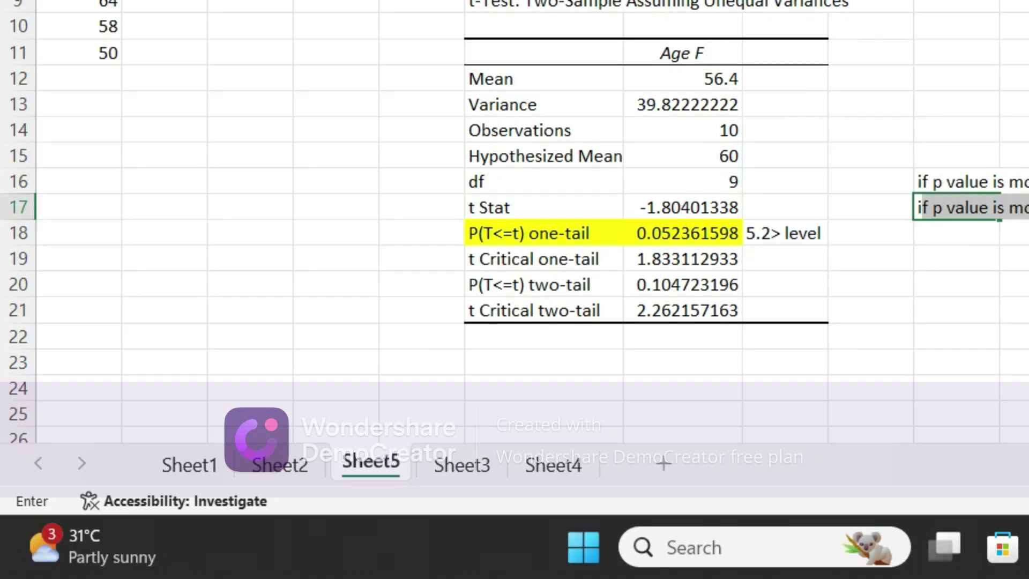
pyautogui.click(729, 207)
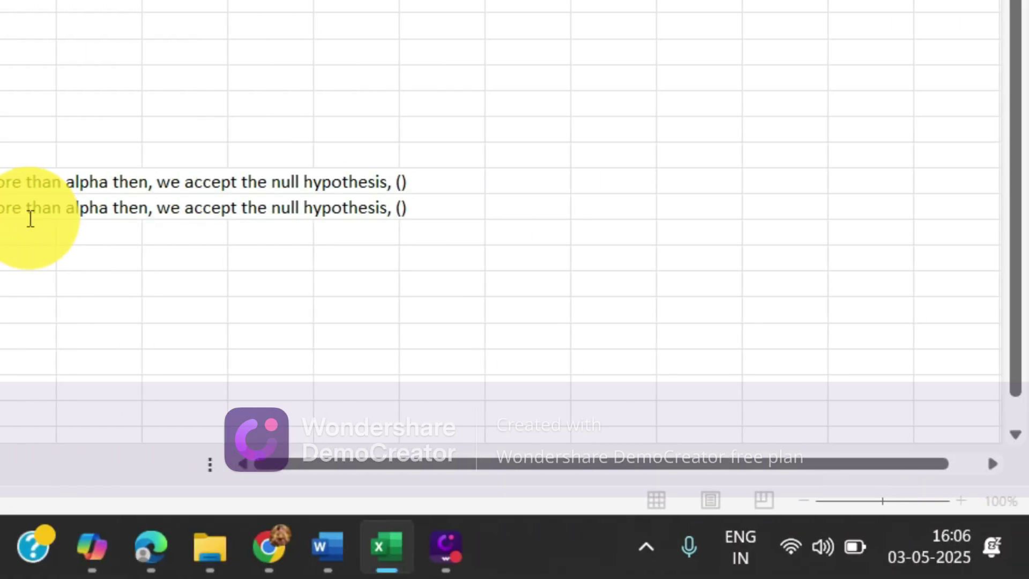
pyautogui.press('BackSpace')
pyautogui.press('BackSpace')
pyautogui.press('BackSpace')
pyautogui.press('BackSpace')
pyautogui.press('BackSpace')
pyautogui.write('le')
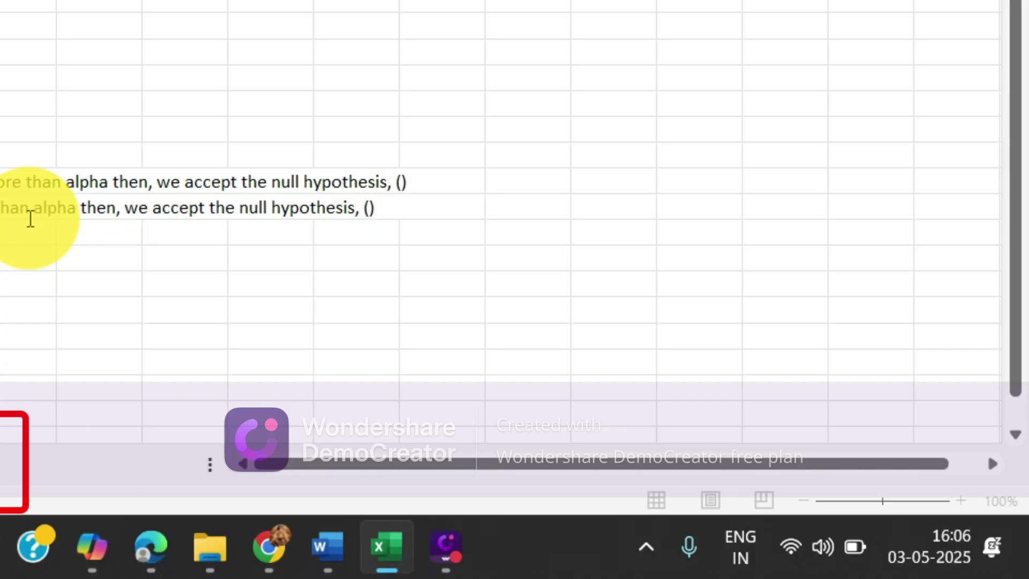
pyautogui.write('ss')
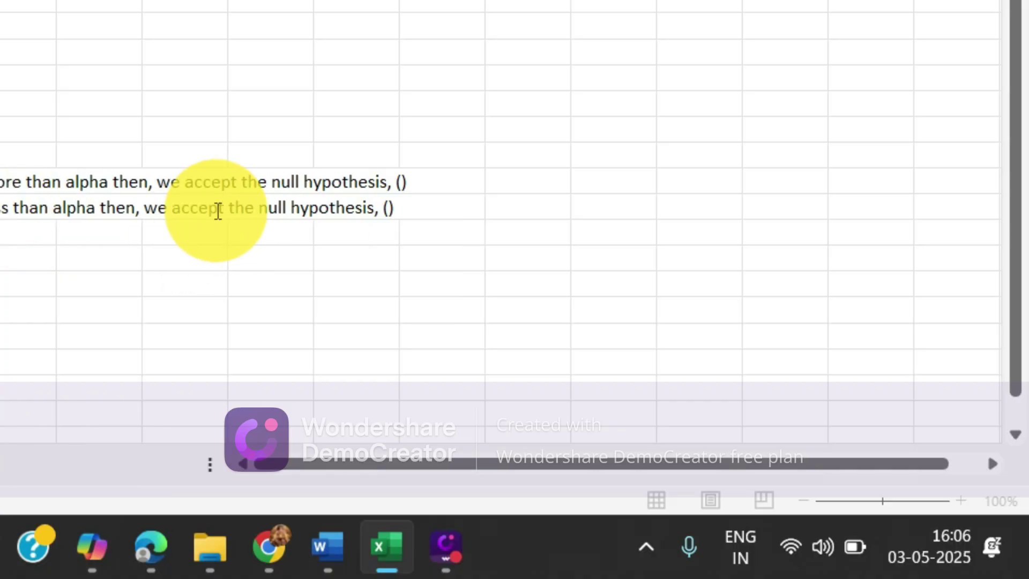
# Replace "accept" with "reject" in the J17 decision rule.
pyautogui.press('BackSpace')
pyautogui.press('BackSpace')
pyautogui.press('BackSpace')
pyautogui.press('BackSpace')
pyautogui.press('BackSpace')
pyautogui.press('BackSpace')
pyautogui.write('r')
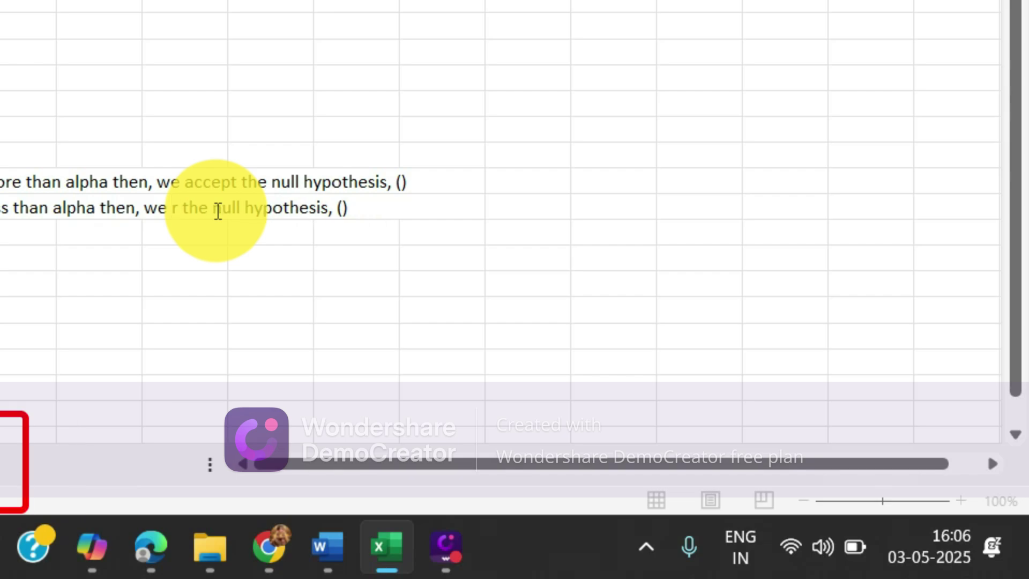
pyautogui.write('eject')
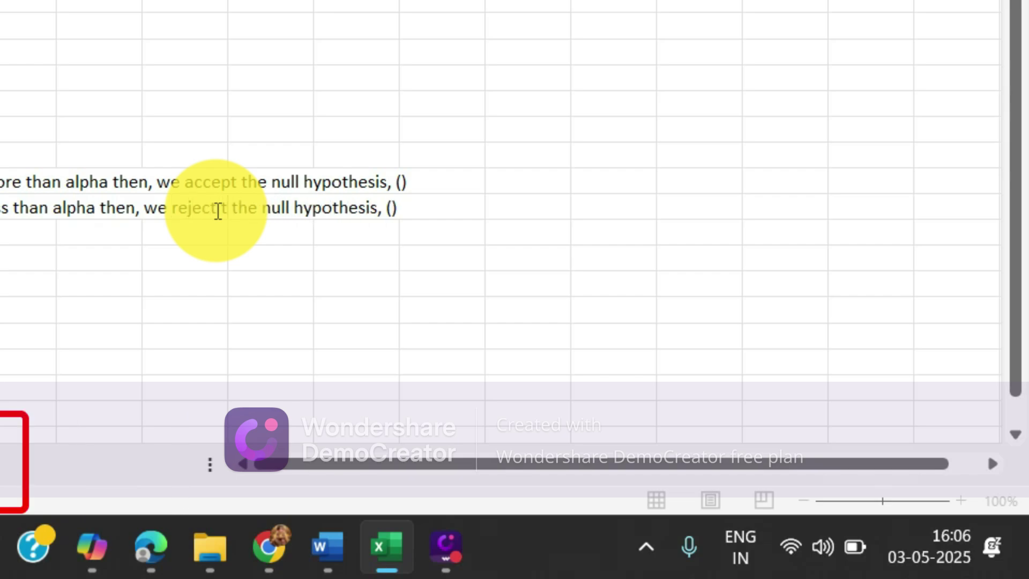
pyautogui.write(' the')
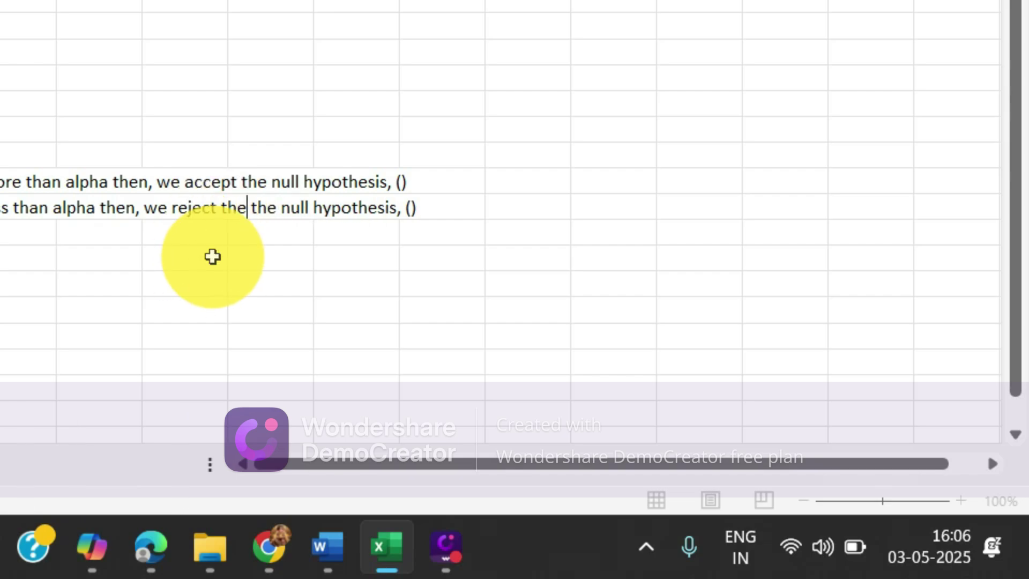
pyautogui.press('BackSpace')
pyautogui.press('BackSpace')
pyautogui.press('BackSpace')
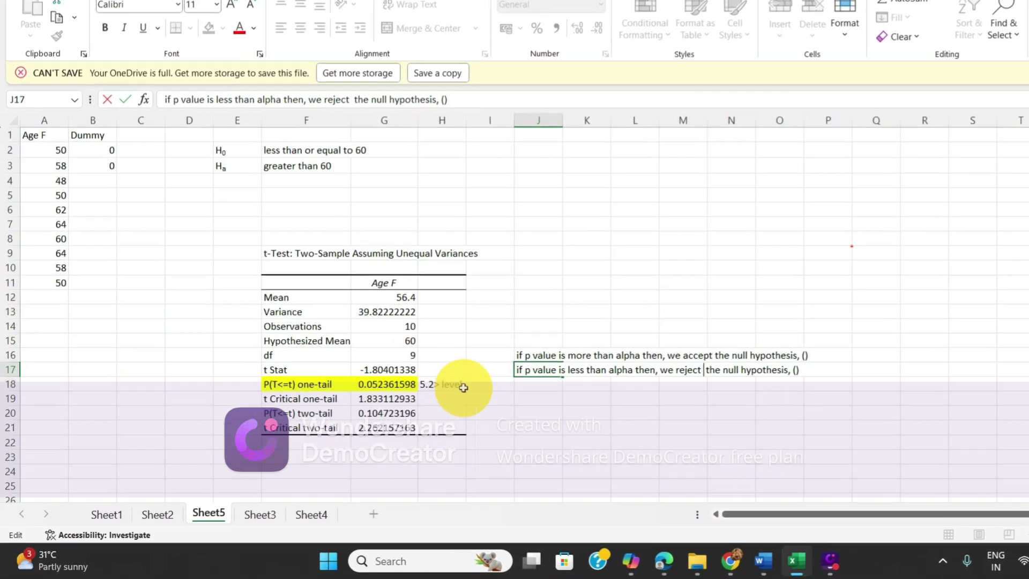
pyautogui.click(412, 409)
pyautogui.moveTo(825, 241); pyautogui.dragTo(825, 314)
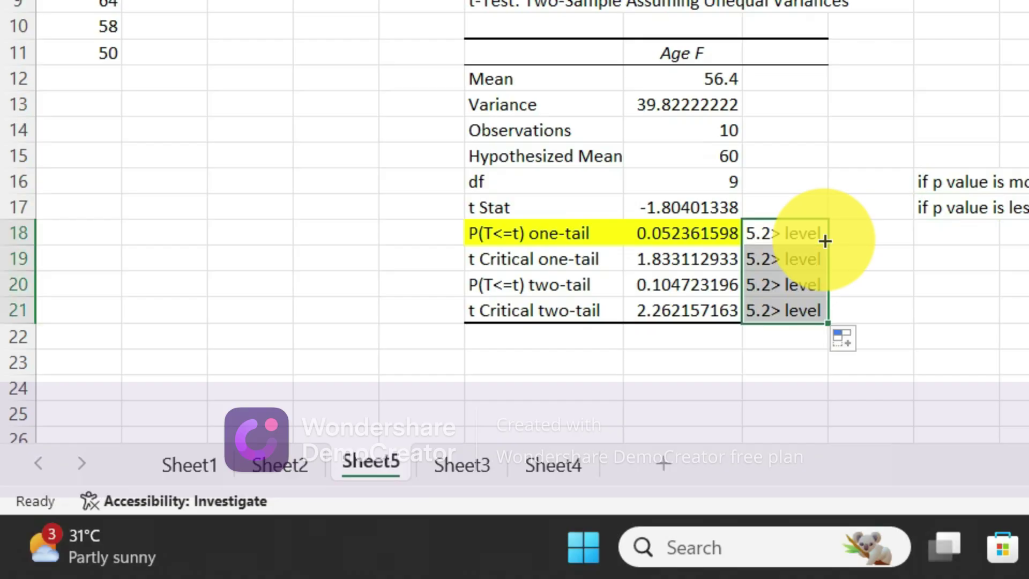
pyautogui.hotkey('ctrl', 'z')
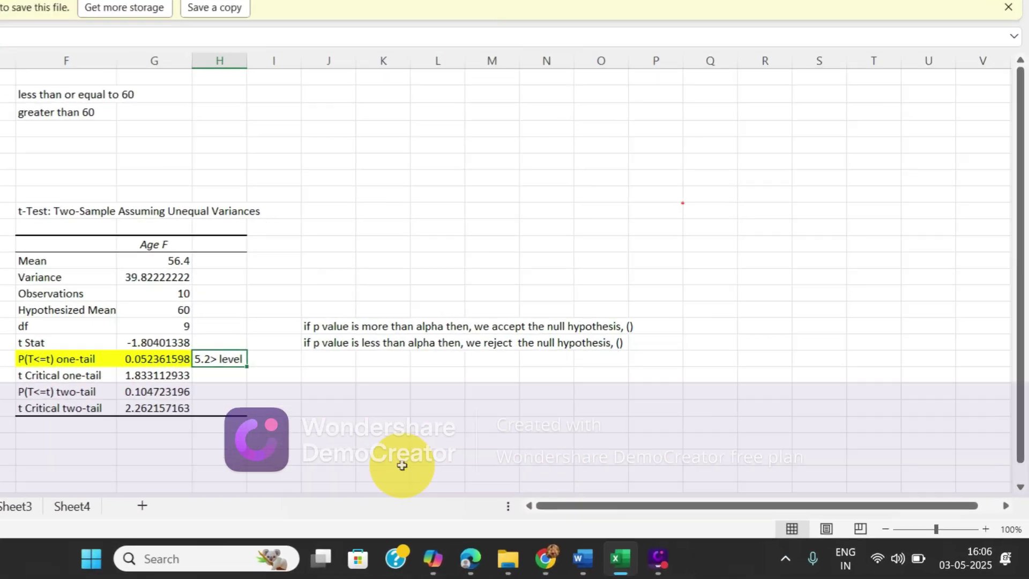
# Enter the conclusion "we fail to accept null hypothesis" in K24.
pyautogui.click(43, 399)
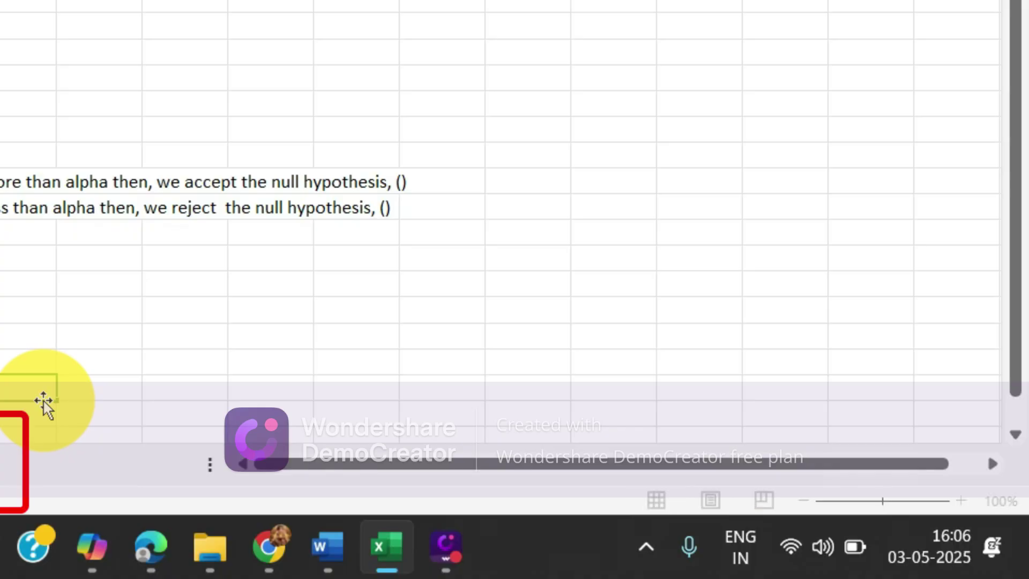
pyautogui.write('fail to')
pyautogui.write(' accept')
pyautogui.write(' null')
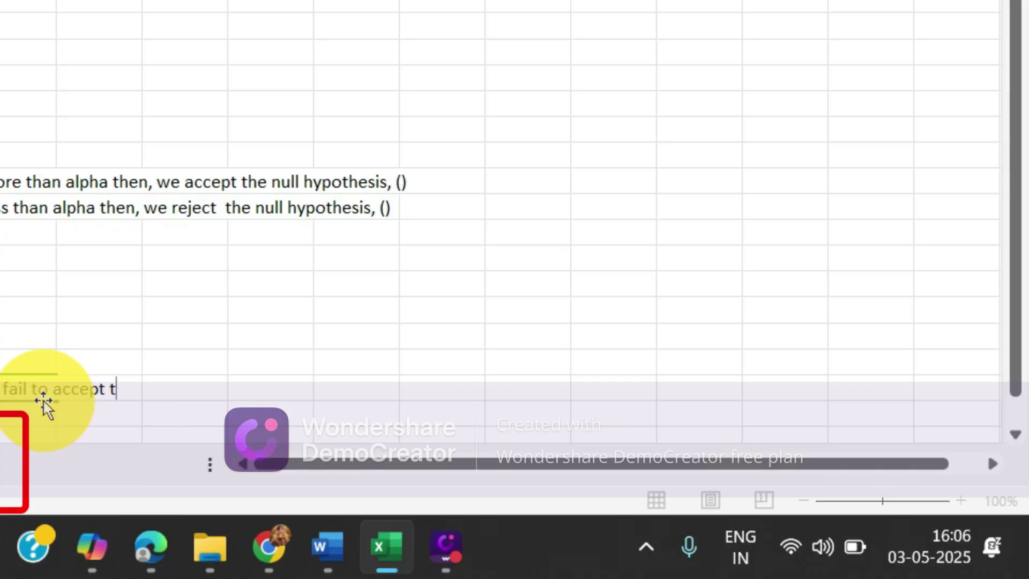
pyautogui.write(' hypot')
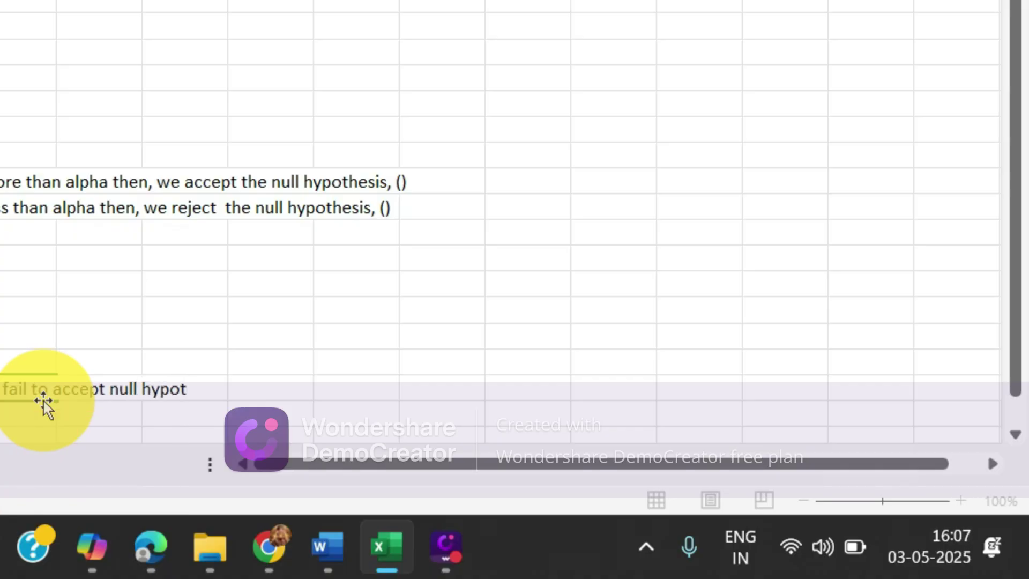
pyautogui.write('hesis')
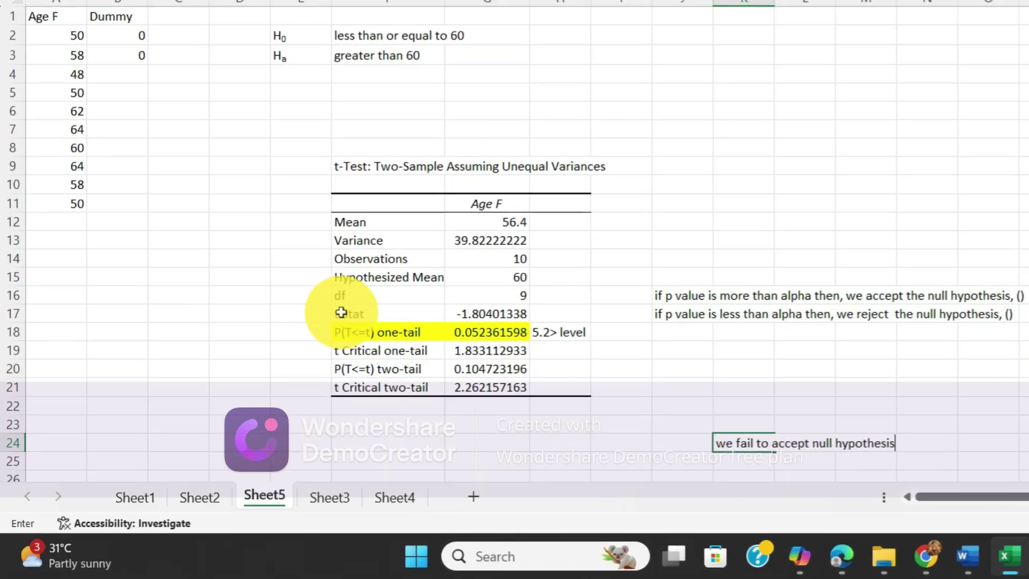
# Fill the t Stat, P(T<=t) one-tail and t Critical one-tail rows F17:G19 with yellow.
pyautogui.moveTo(341, 313); pyautogui.dragTo(504, 348)
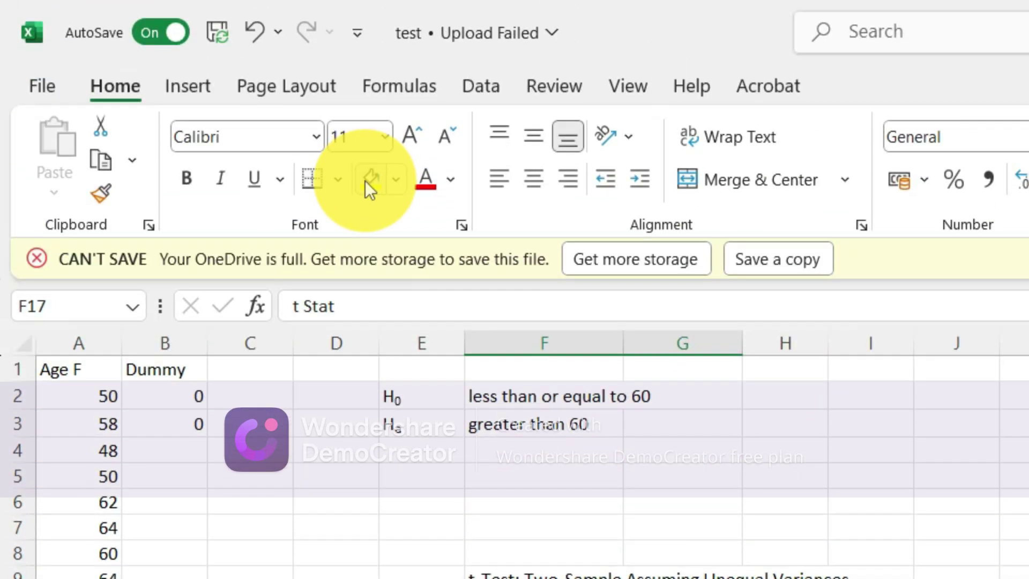
pyautogui.click(365, 181)
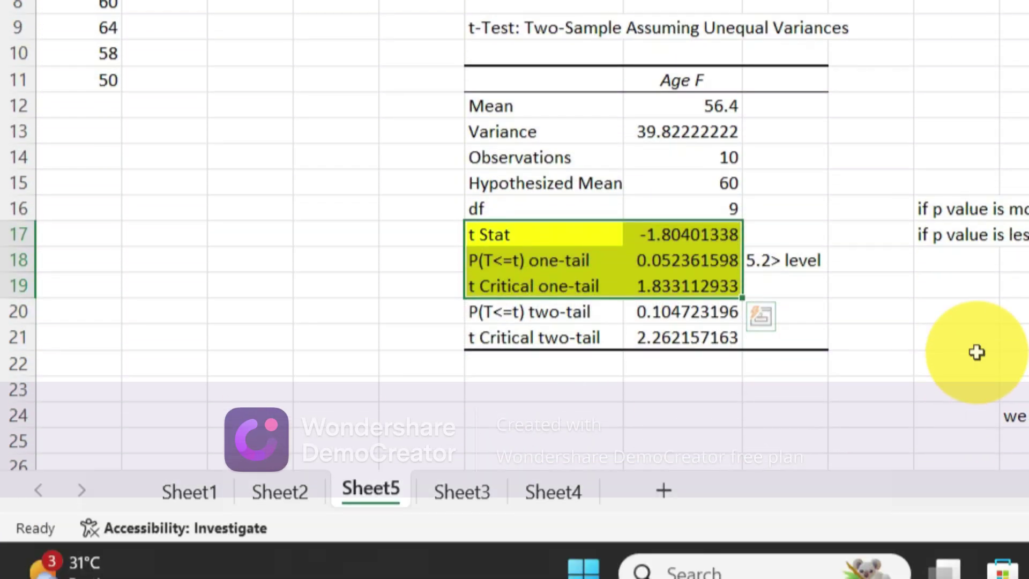
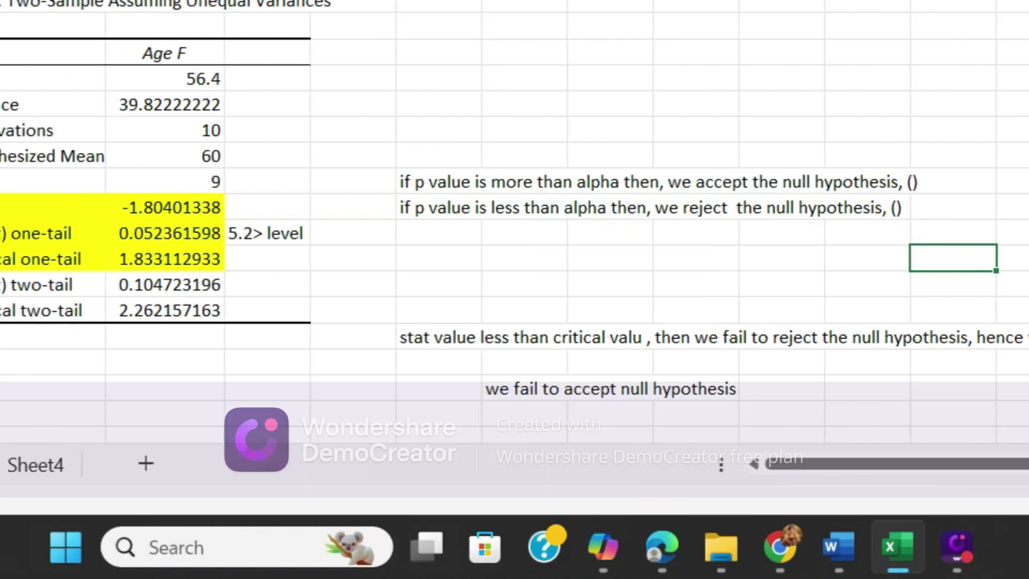
# Copy the Weight M and Weight F data, including headers, from A18:B28 on Sheet2.
pyautogui.click(243, 465)
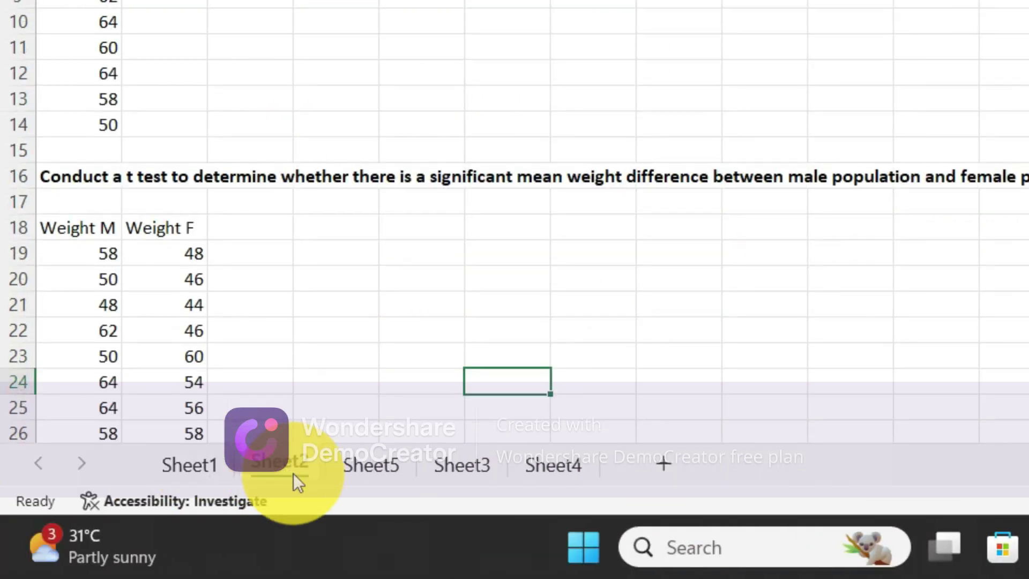
pyautogui.click(349, 294)
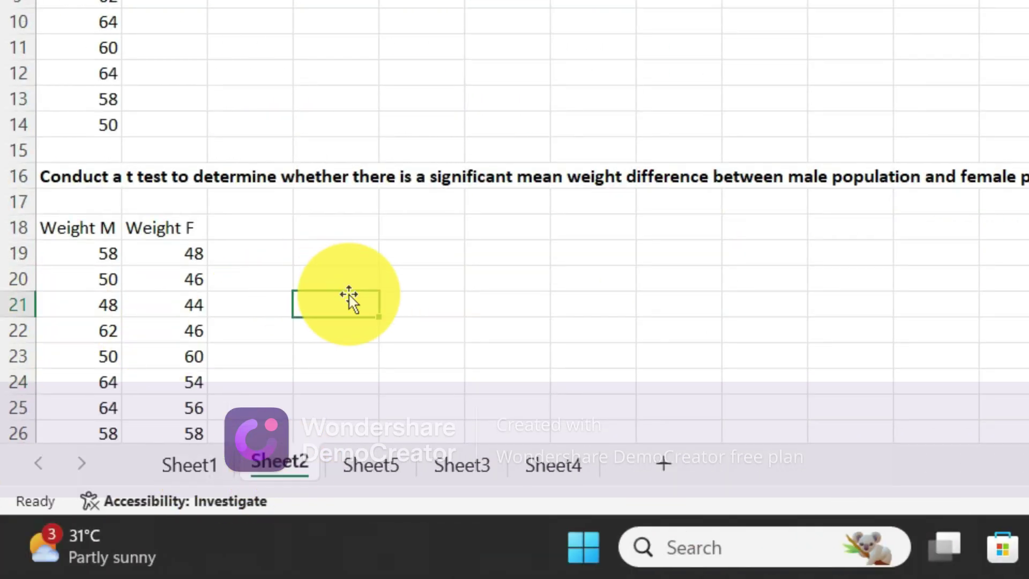
pyautogui.press('Down')
pyautogui.press('Down')
pyautogui.press('Down')
pyautogui.press('Down')
pyautogui.press('Down')
pyautogui.press('Down')
pyautogui.press('Down')
pyautogui.press('Down')
pyautogui.press('Down')
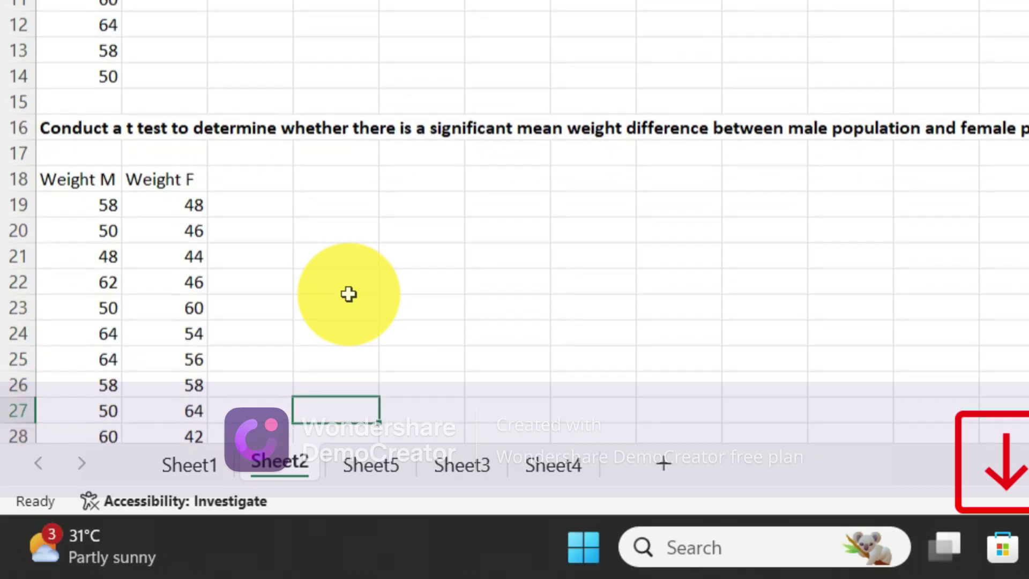
pyautogui.press('Down')
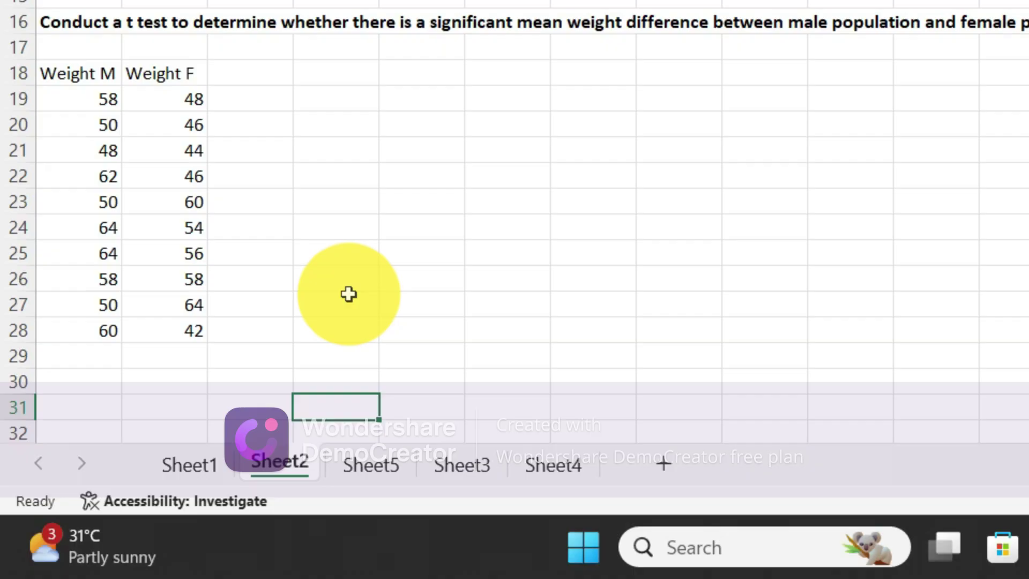
pyautogui.click(107, 72)
pyautogui.moveTo(107, 72); pyautogui.dragTo(193, 322)
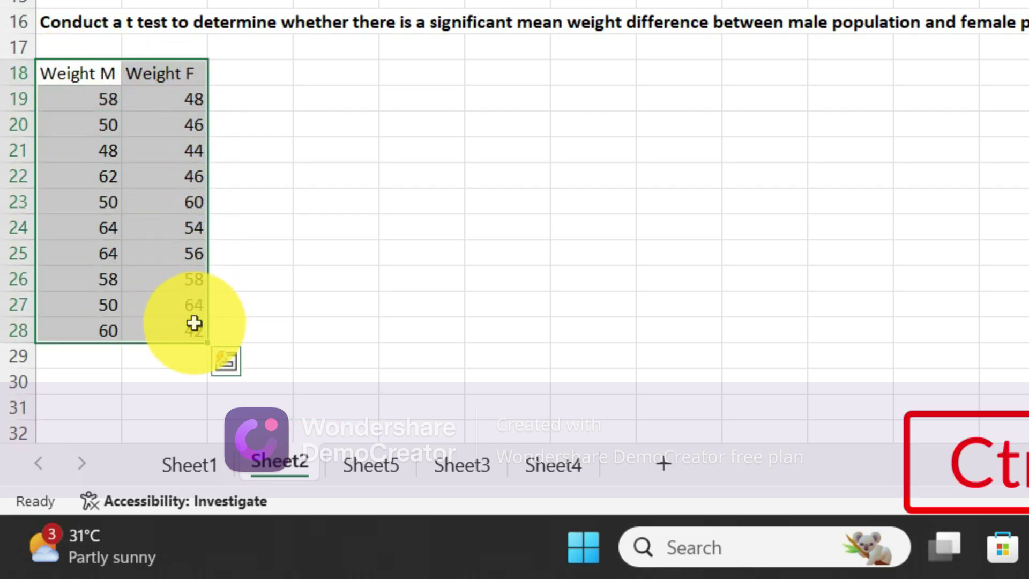
pyautogui.hotkey('ctrl', 'c')
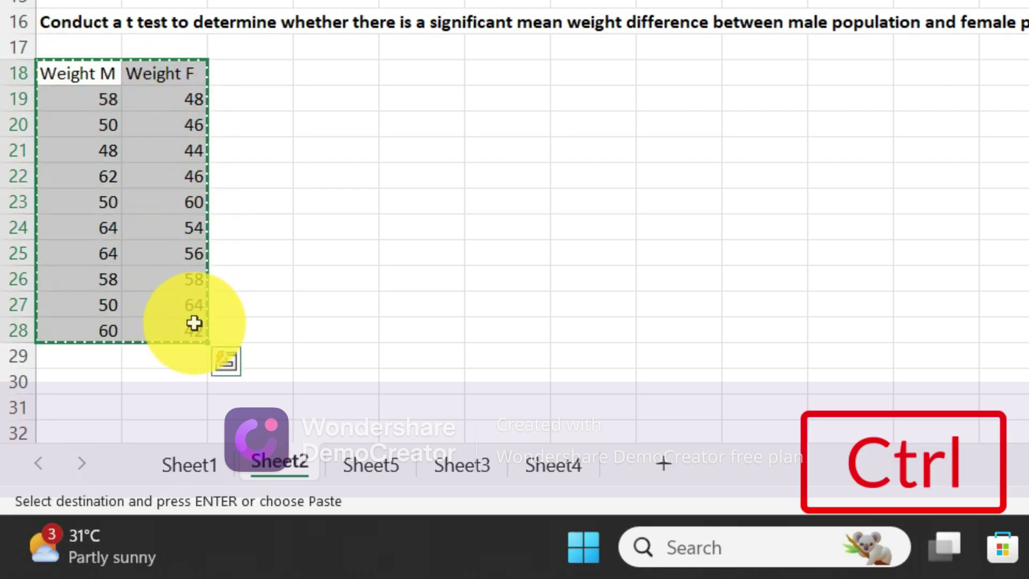
# Paste the copied weight data into Sheet5 starting at A35, below the age test.
pyautogui.click(365, 459)
pyautogui.click(398, 393)
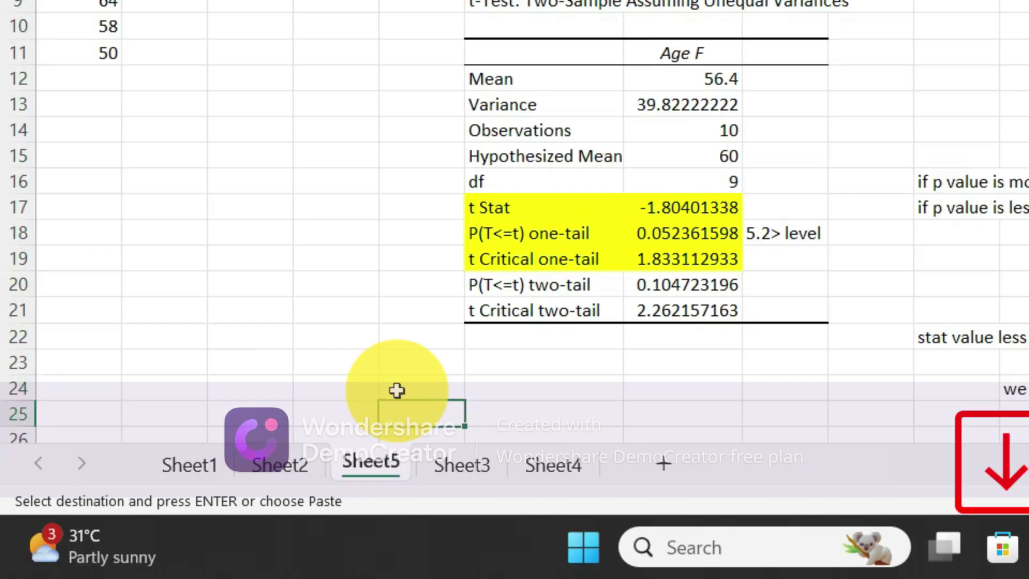
pyautogui.press('Down')
pyautogui.press('Down')
pyautogui.press('Down')
pyautogui.press('Down')
pyautogui.press('Down')
pyautogui.press('Down')
pyautogui.press('Down')
pyautogui.press('Down')
pyautogui.press('Down')
pyautogui.press('Down')
pyautogui.press('Down')
pyautogui.press('Down')
pyautogui.press('Down')
pyautogui.press('Down')
pyautogui.press('Down')
pyautogui.press('Down')
pyautogui.press('Down')
pyautogui.press('Down')
pyautogui.press('Down')
pyautogui.press('Down')
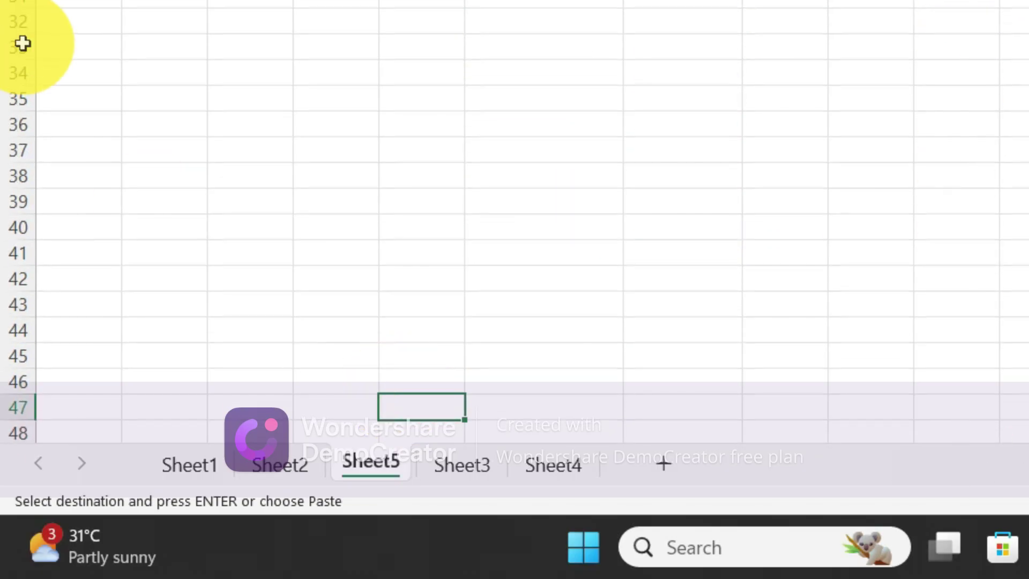
pyautogui.click(71, 102)
pyautogui.hotkey('ctrl', 'v')
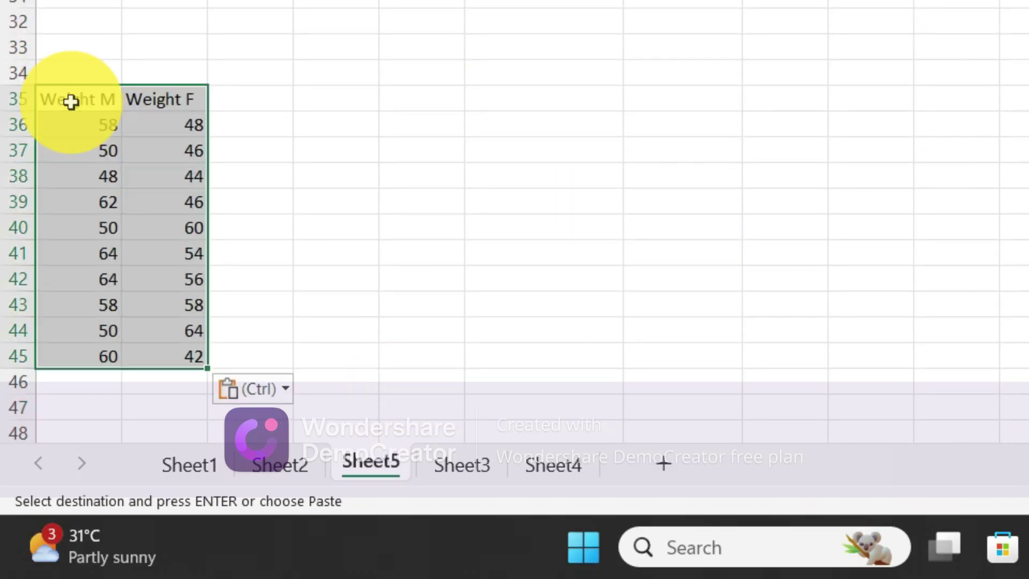
pyautogui.click(253, 118)
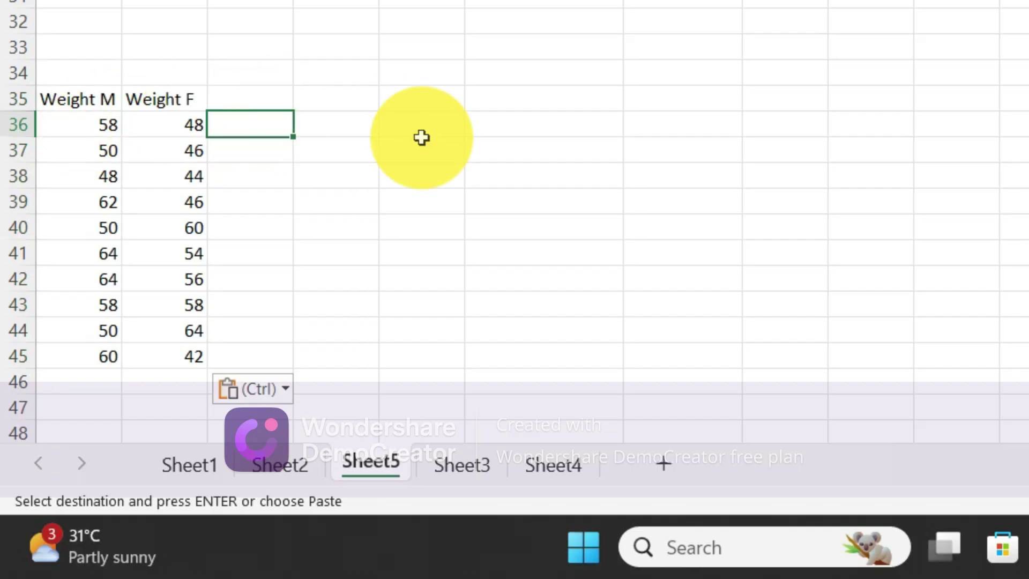
# Copy the H0 and Ha hypotheses about M and F weights from rows 20 and 21 of Sheet4.
pyautogui.doubleClick(473, 128)
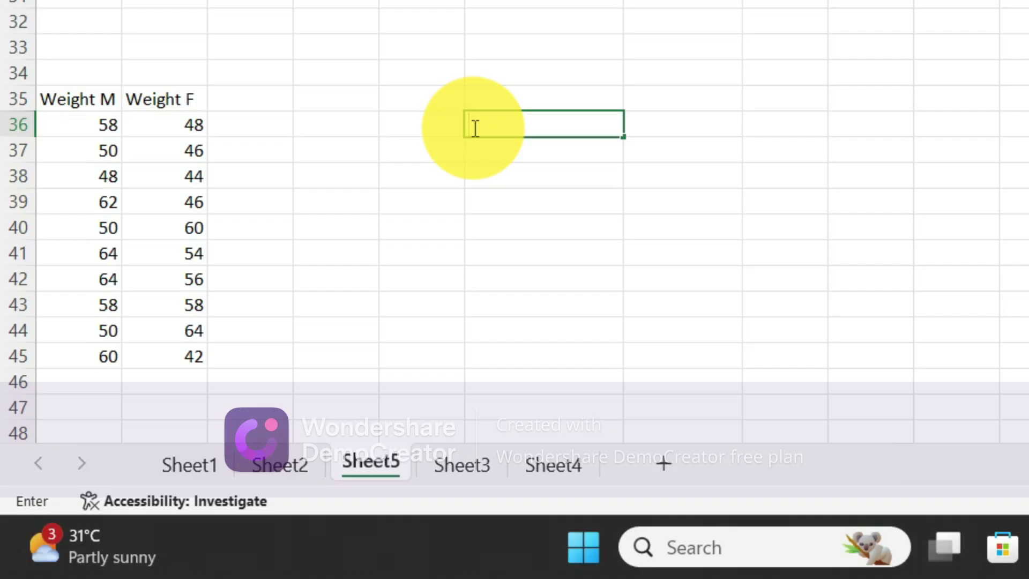
pyautogui.click(290, 449)
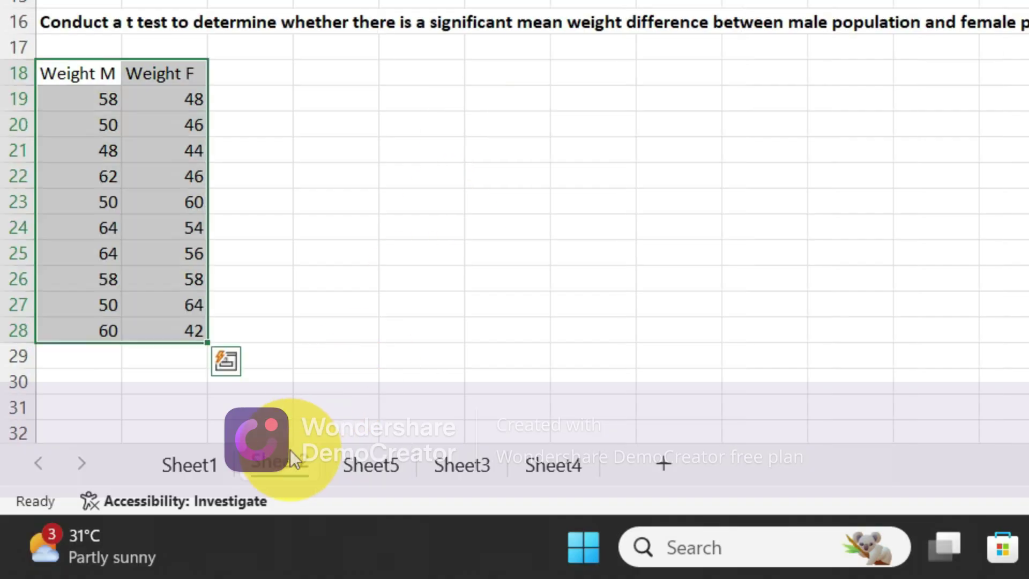
pyautogui.click(462, 467)
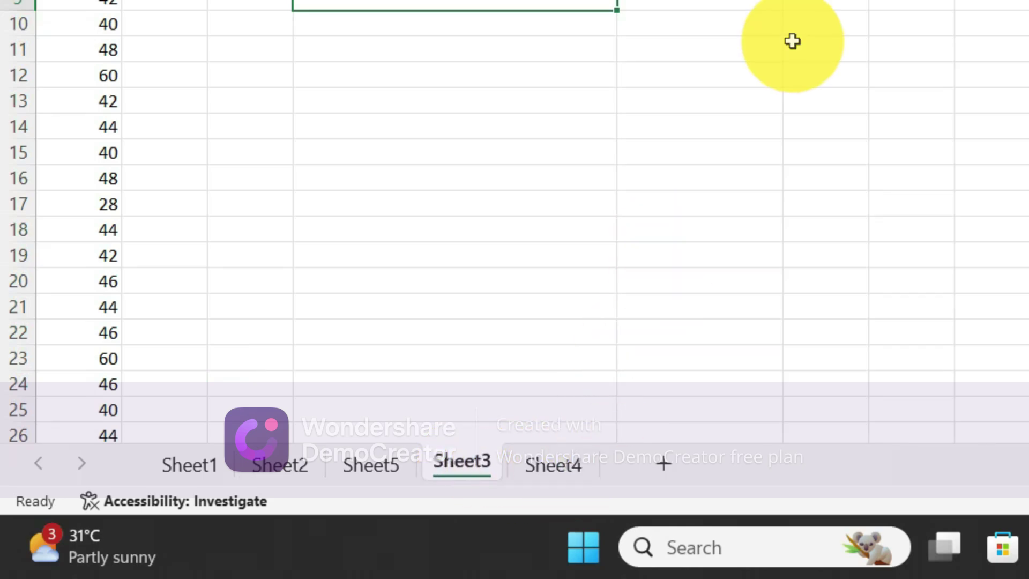
pyautogui.click(564, 463)
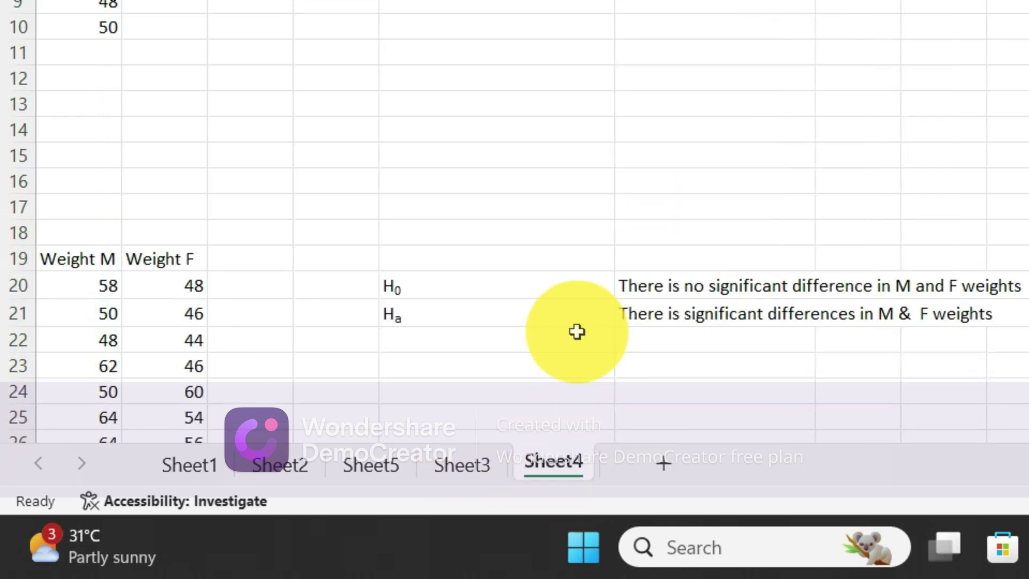
pyautogui.moveTo(416, 285); pyautogui.dragTo(658, 304)
pyautogui.moveTo(487, 304); pyautogui.dragTo(910, 320)
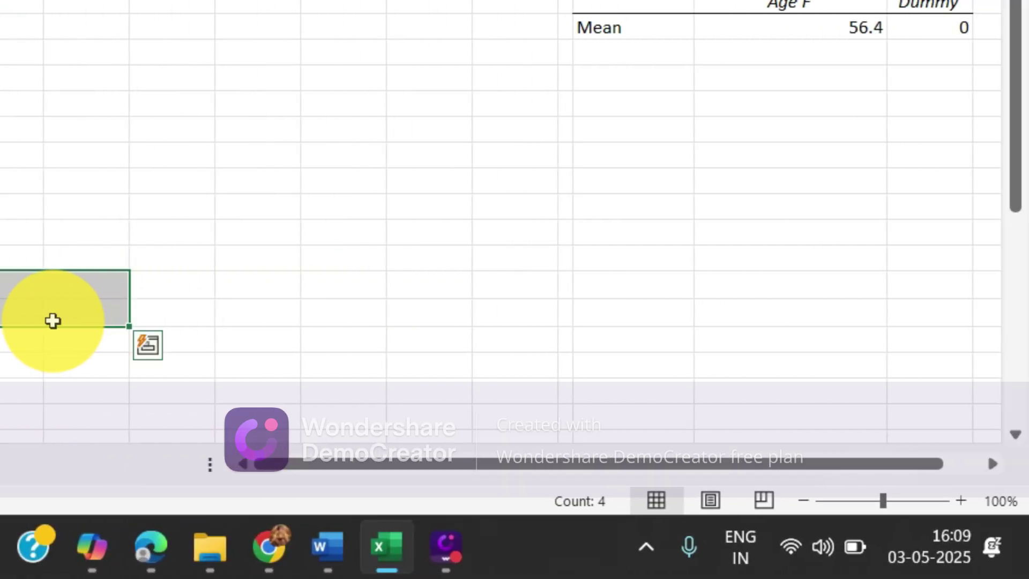
pyautogui.hotkey('ctrl', 'c')
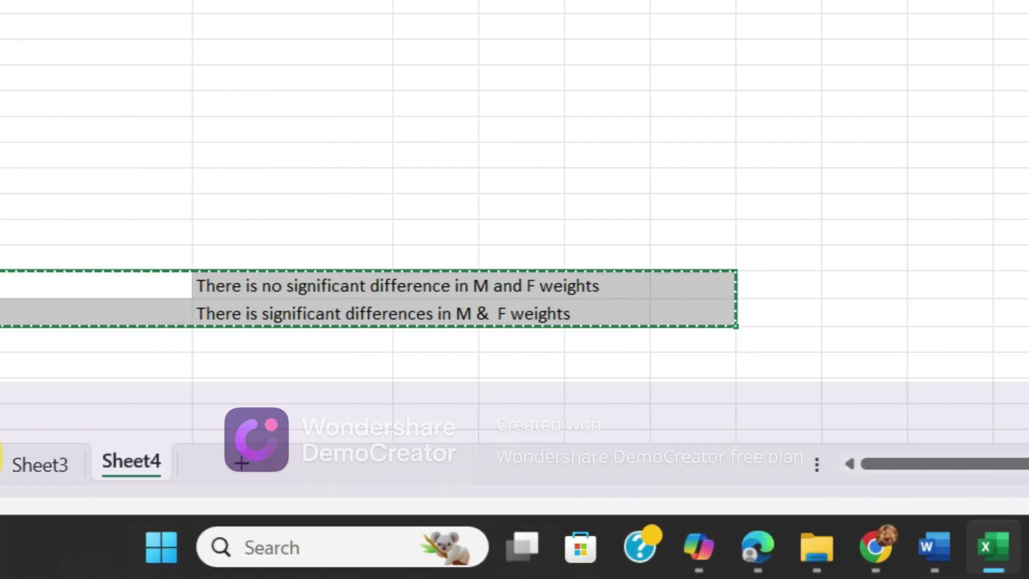
# Paste the copied weight hypotheses into Sheet5 starting at F36.
pyautogui.click(0, 460)
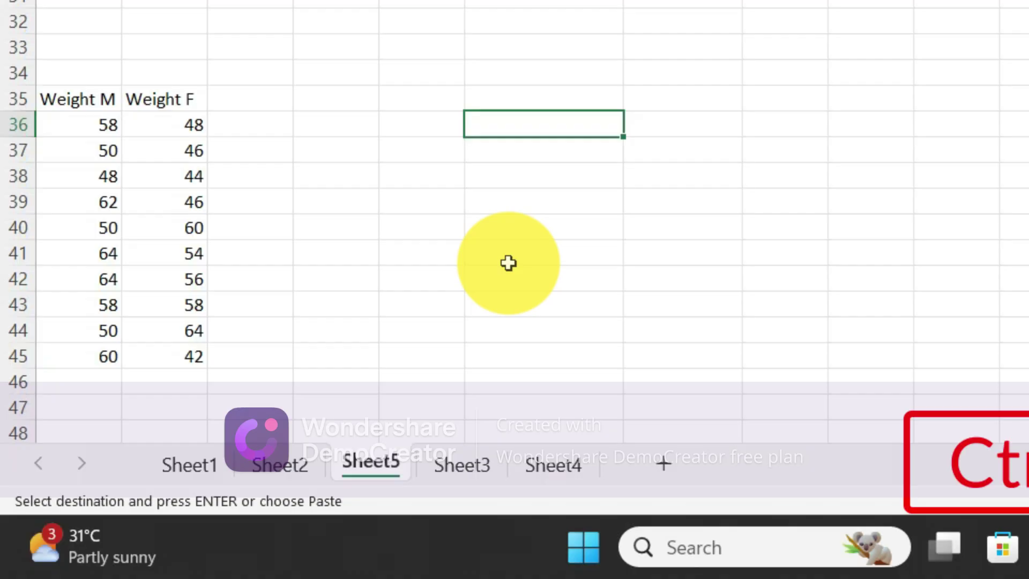
pyautogui.hotkey('ctrl', 'v')
pyautogui.click(658, 177)
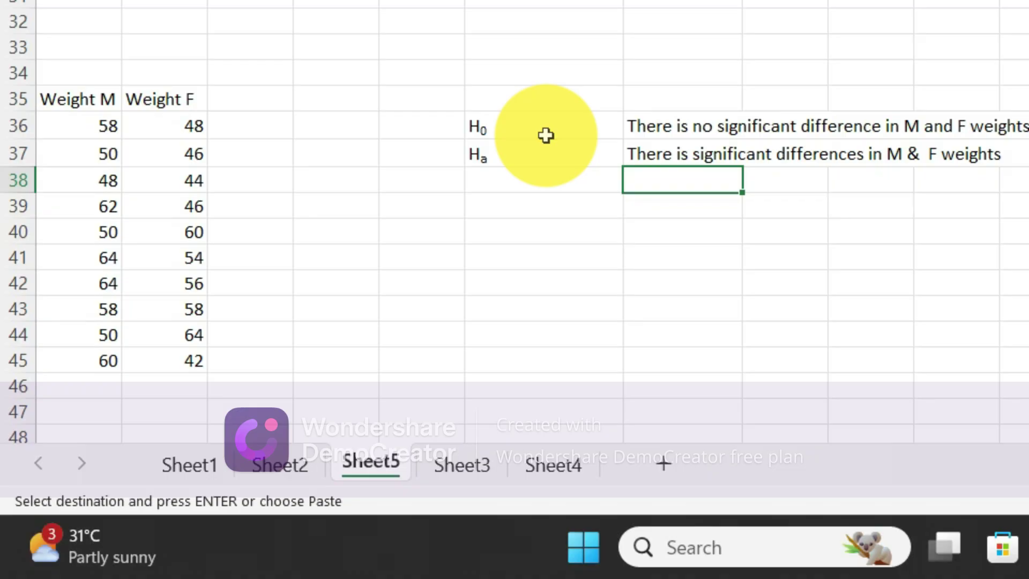
# Start the t-Test: Two-Sample Assuming Unequal Variances data analysis for the weight data.
pyautogui.press('Down')
pyautogui.press('Down')
pyautogui.press('Down')
pyautogui.press('Down')
pyautogui.press('Down')
pyautogui.press('Down')
pyautogui.press('Down')
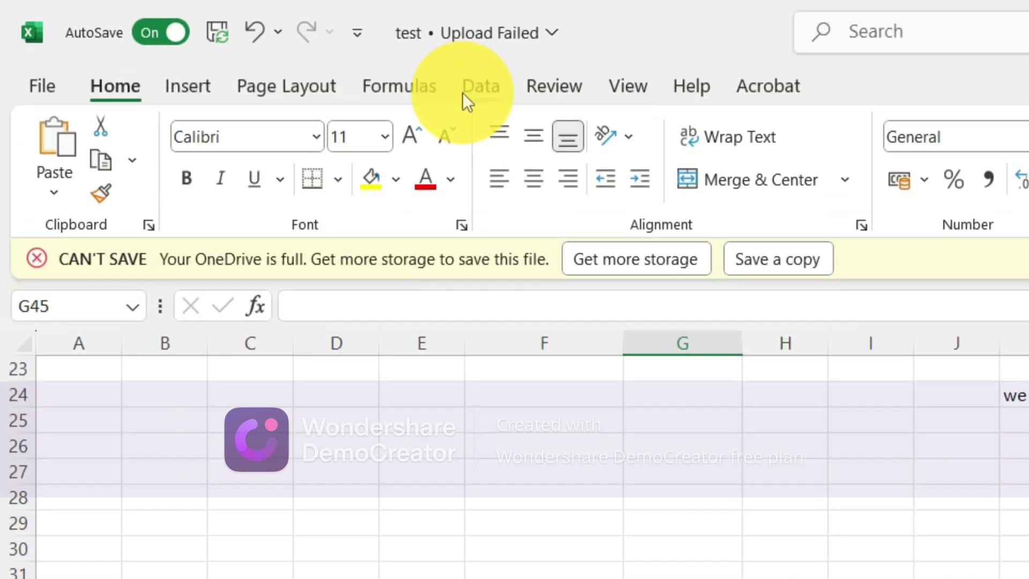
pyautogui.click(464, 88)
pyautogui.click(899, 133)
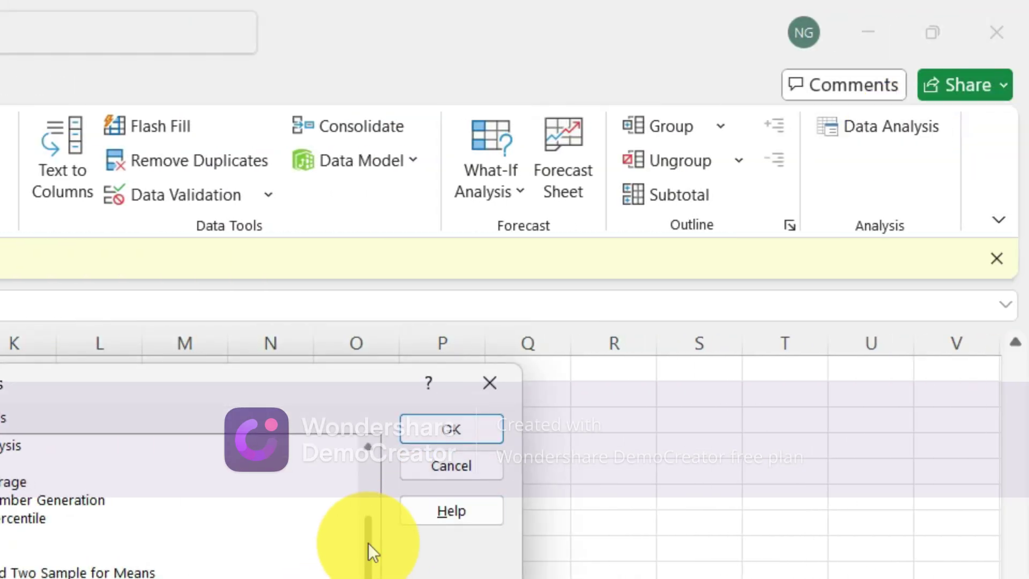
pyautogui.click(455, 423)
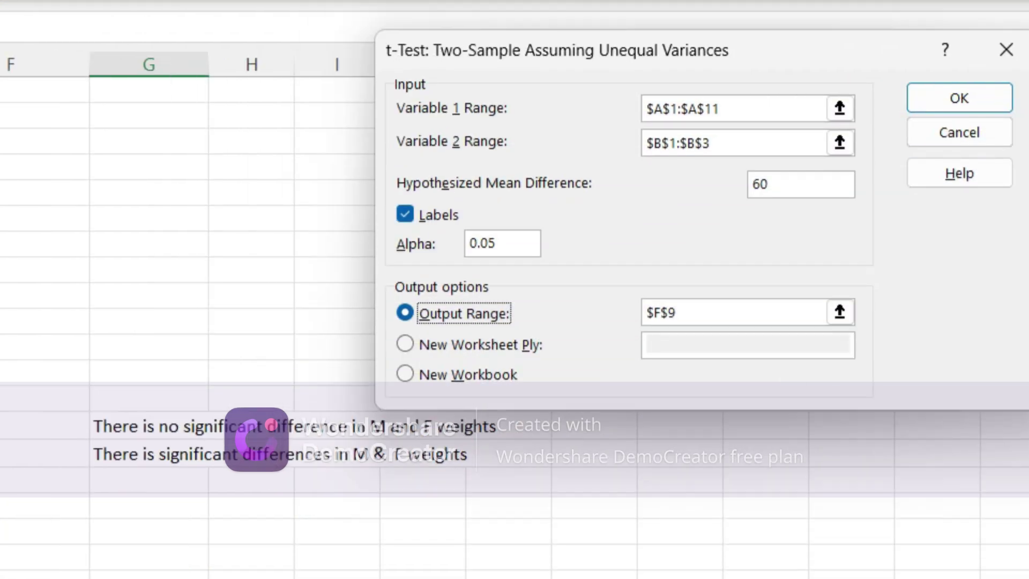
# Set the Variable 1 range of the t-test to the Weight M data $A$35:$A$45.
pyautogui.click(86, 134)
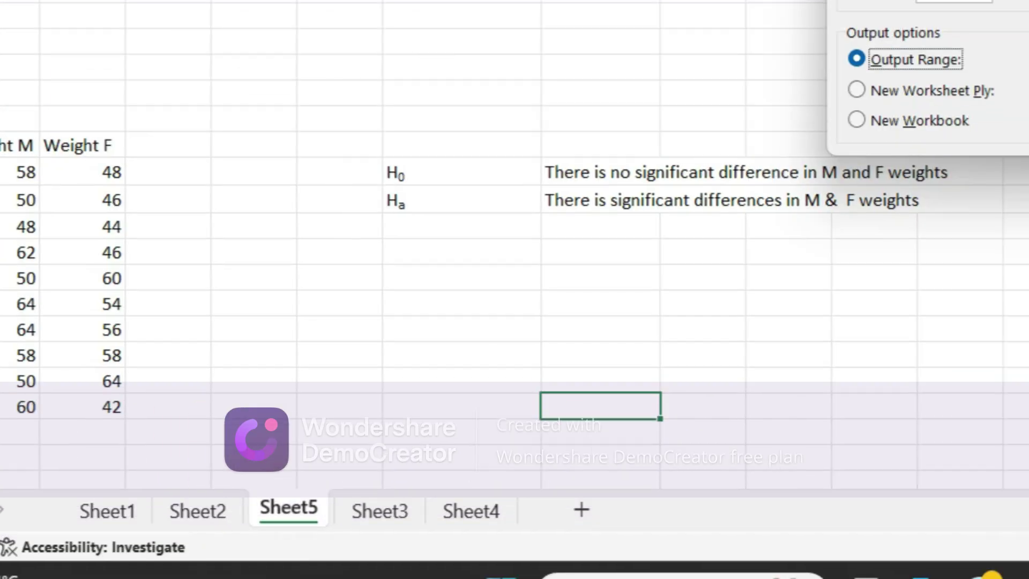
pyautogui.click(780, 100)
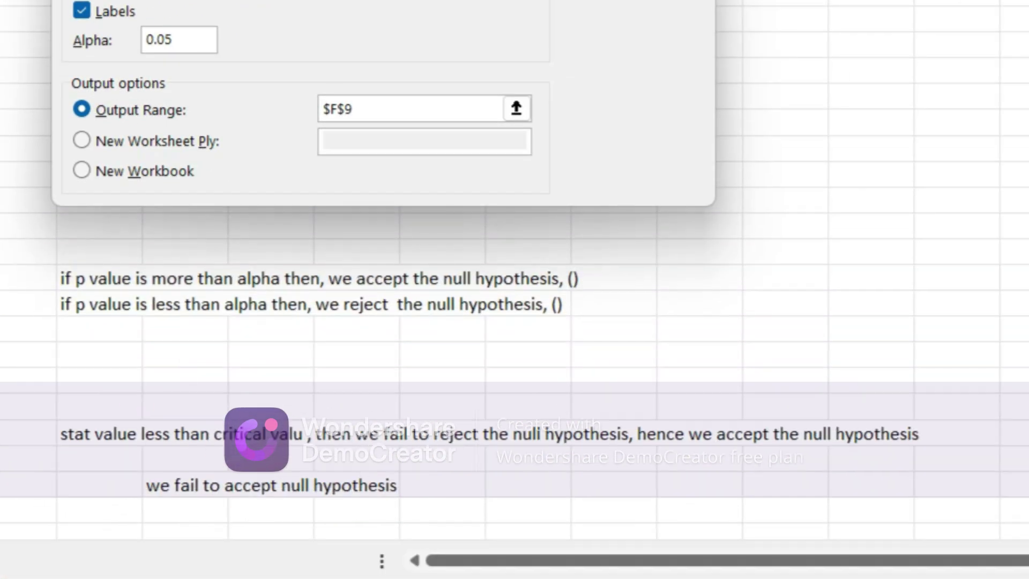
pyautogui.moveTo(1008, 210); pyautogui.dragTo(1017, 437)
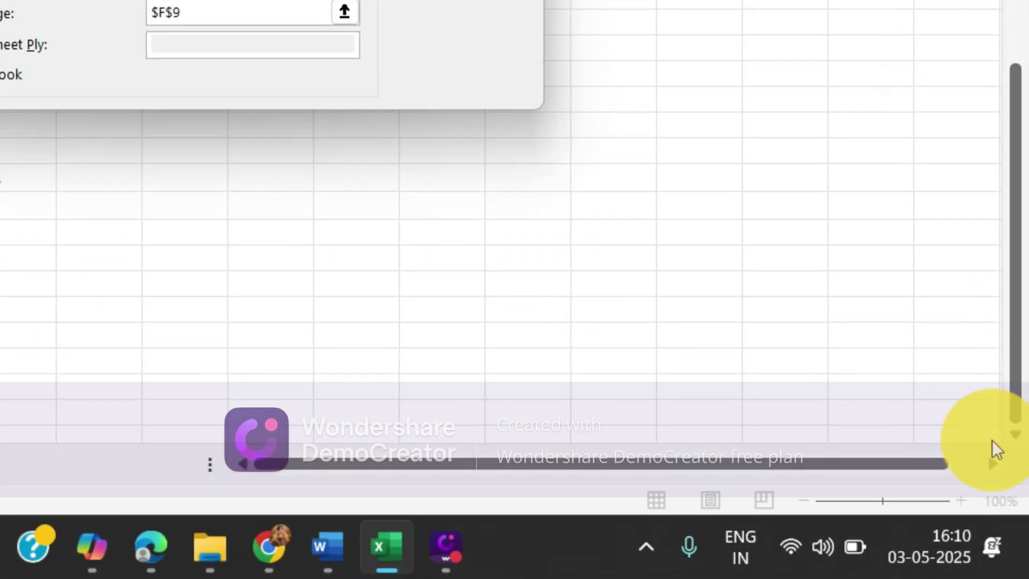
pyautogui.click(85, 153)
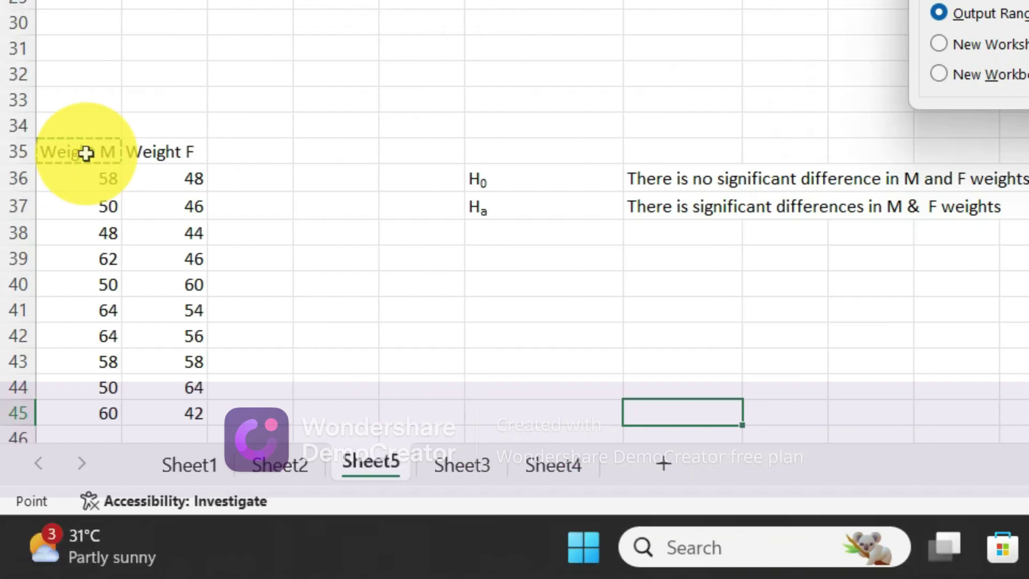
pyautogui.moveTo(86, 153); pyautogui.dragTo(85, 406)
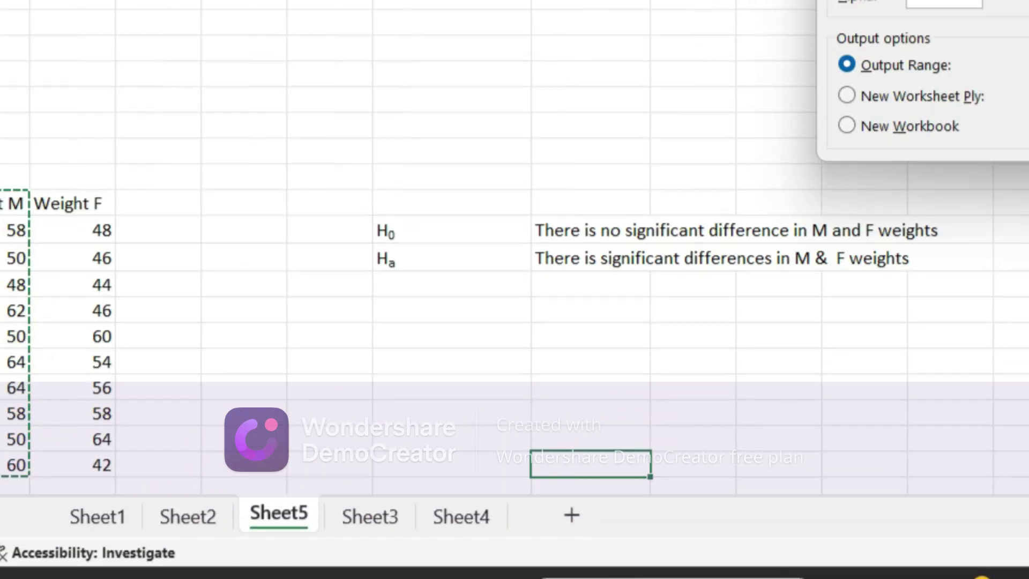
# Set the t-test's Variable 2 range to the Weight F data $B$35:$B$45 and the hypothesized mean difference to 0.
pyautogui.click(750, 132)
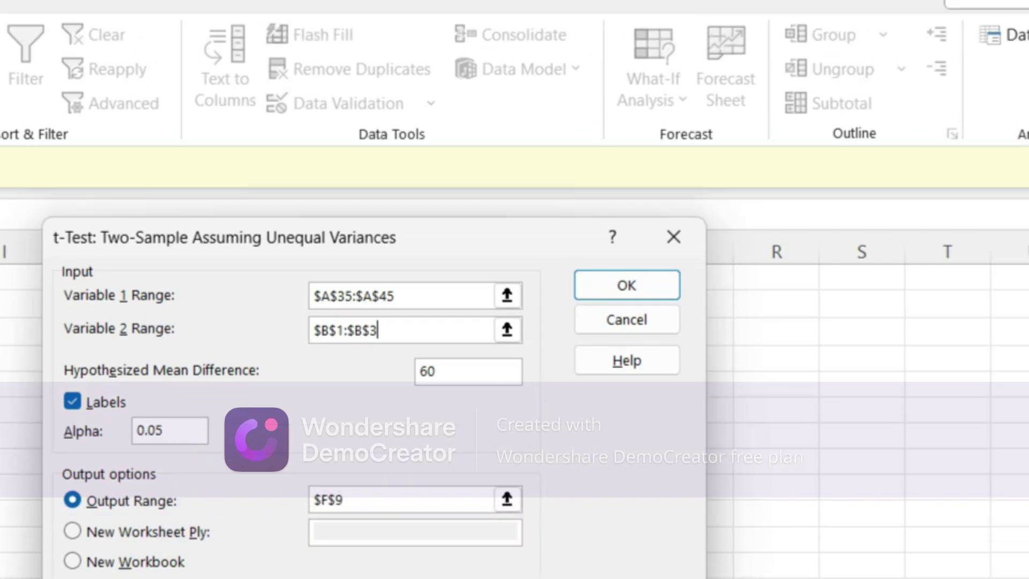
pyautogui.moveTo(1025, 410); pyautogui.dragTo(1028, 237)
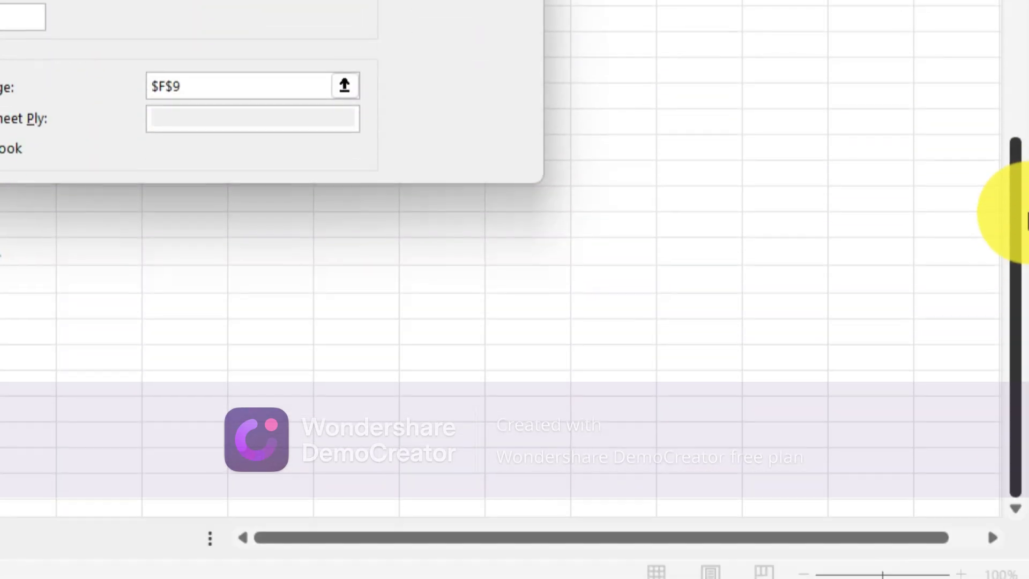
pyautogui.moveTo(164, 153); pyautogui.dragTo(187, 363)
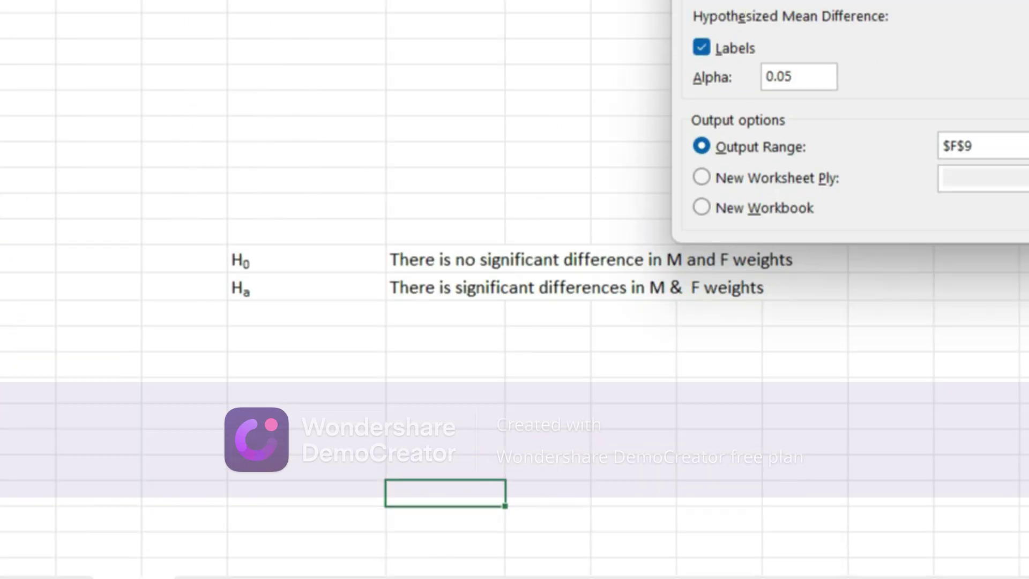
pyautogui.click(828, 175)
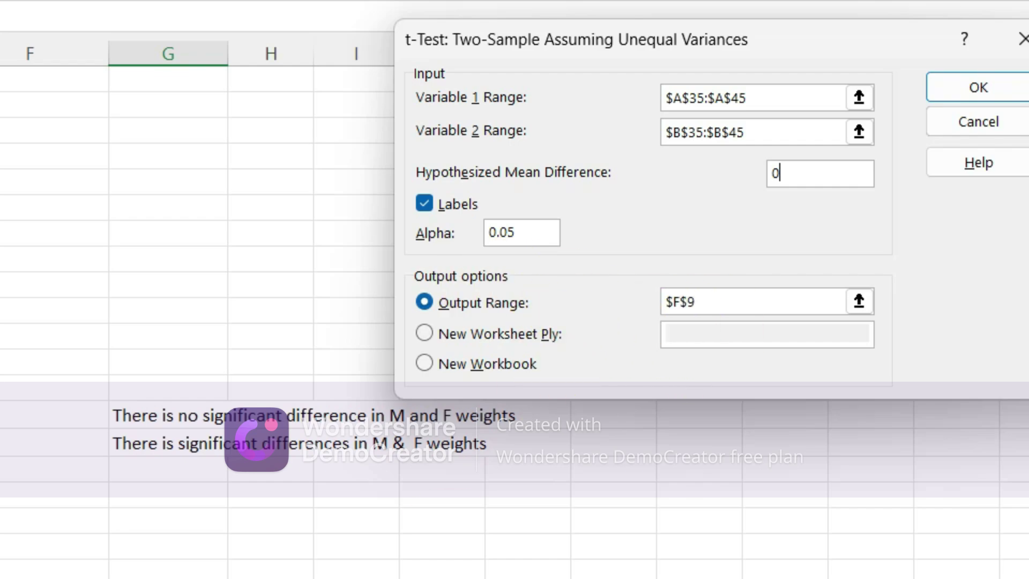
# Set the t-test's output range to $G$44 on Sheet5 and run the analysis.
pyautogui.click(762, 304)
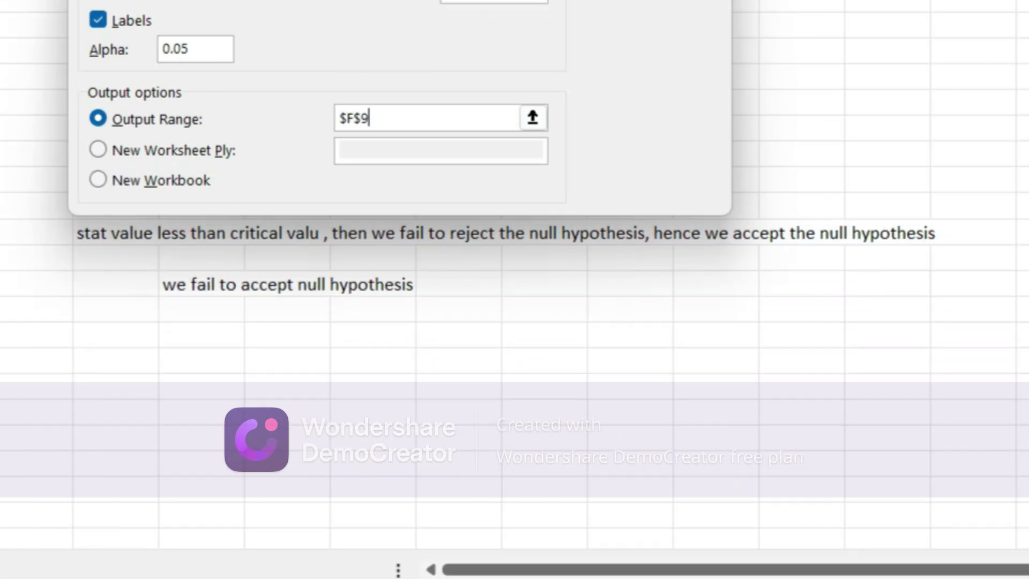
pyautogui.moveTo(1028, 311)
pyautogui.mouseDown()
pyautogui.moveTo(1028, 578)
pyautogui.moveTo(1018, 301)
pyautogui.mouseUp()
pyautogui.click(0, 400)
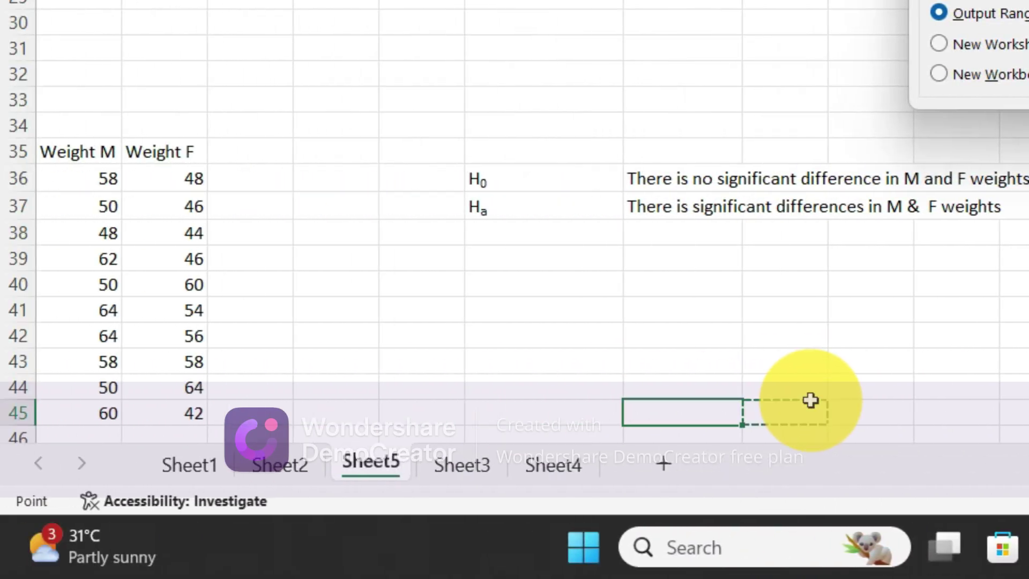
pyautogui.click(682, 400)
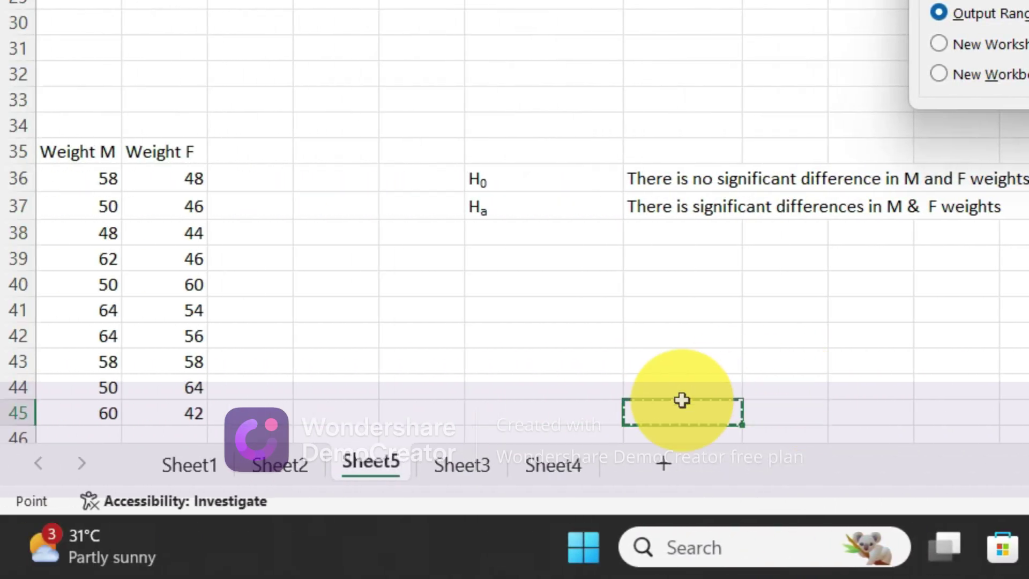
pyautogui.click(709, 382)
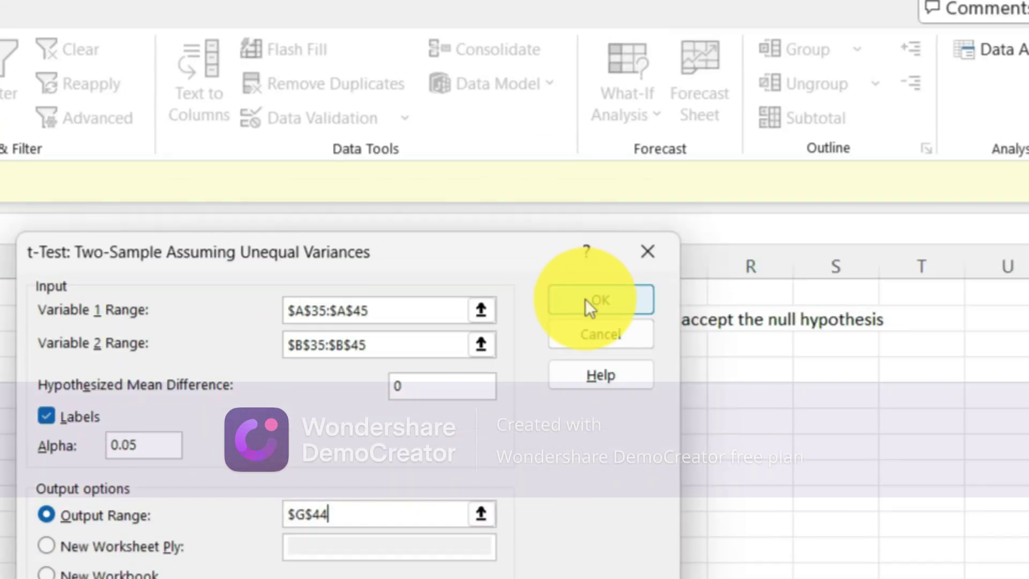
pyautogui.click(585, 299)
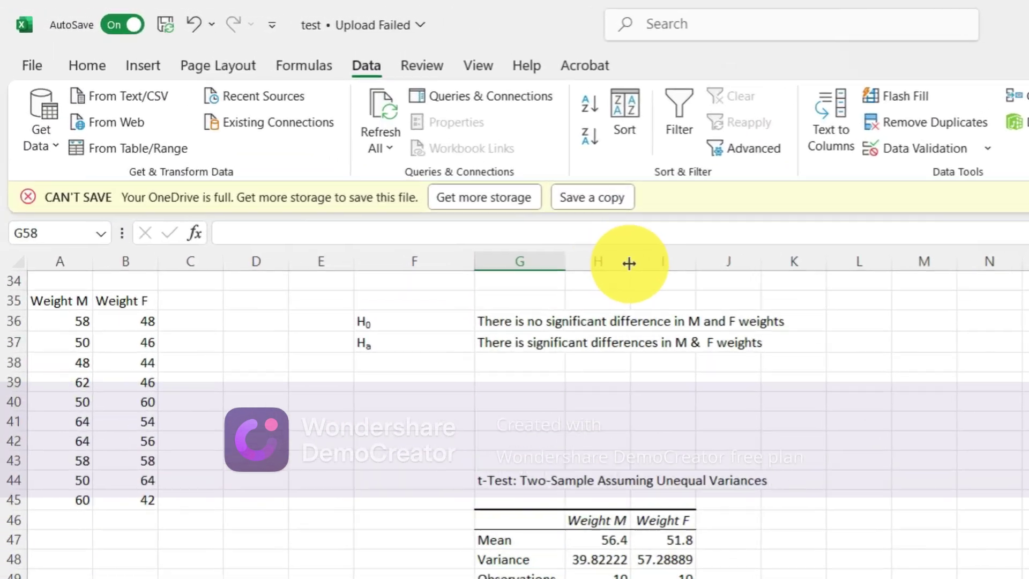
# Widen columns H and G so the t-test labels and values fit.
pyautogui.moveTo(335, 193); pyautogui.dragTo(343, 194)
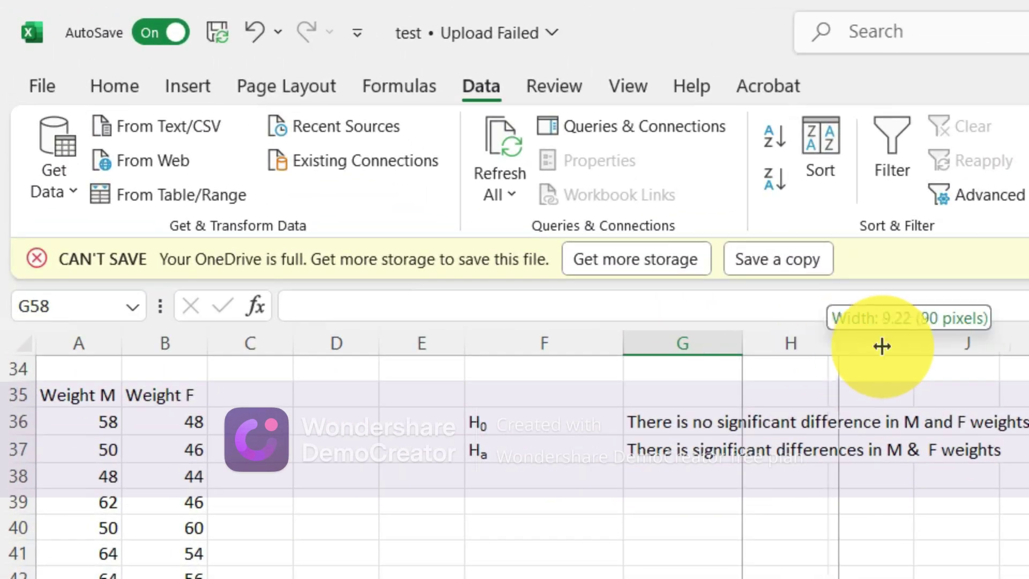
pyautogui.moveTo(844, 346); pyautogui.dragTo(941, 350)
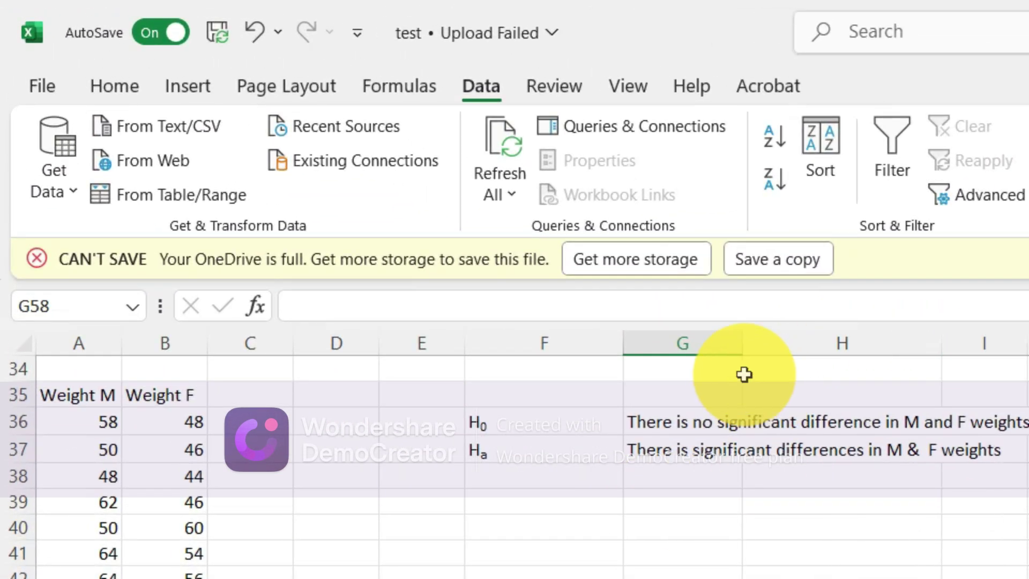
pyautogui.moveTo(742, 344); pyautogui.dragTo(783, 346)
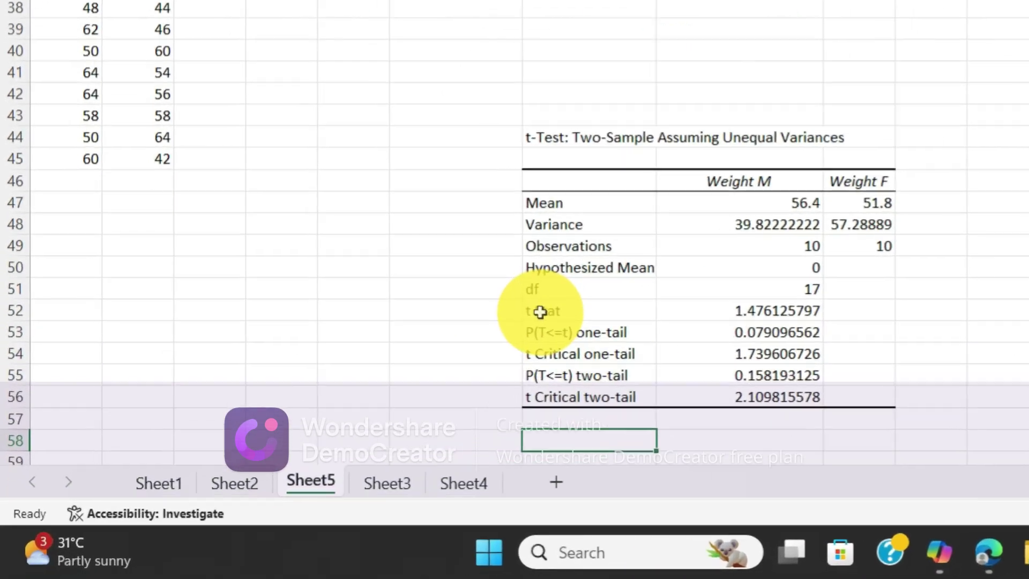
# Highlight the t Stat row G52:H52 and the t Critical two-tail row G56:H56 in yellow.
pyautogui.moveTo(382, 418); pyautogui.dragTo(431, 417)
pyautogui.moveTo(863, 257); pyautogui.dragTo(866, 256)
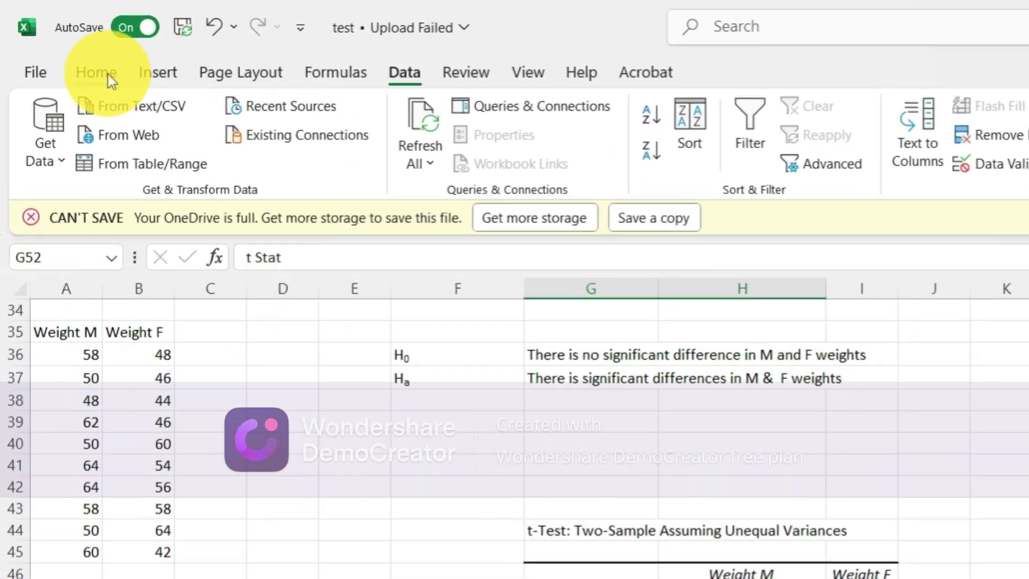
pyautogui.click(109, 75)
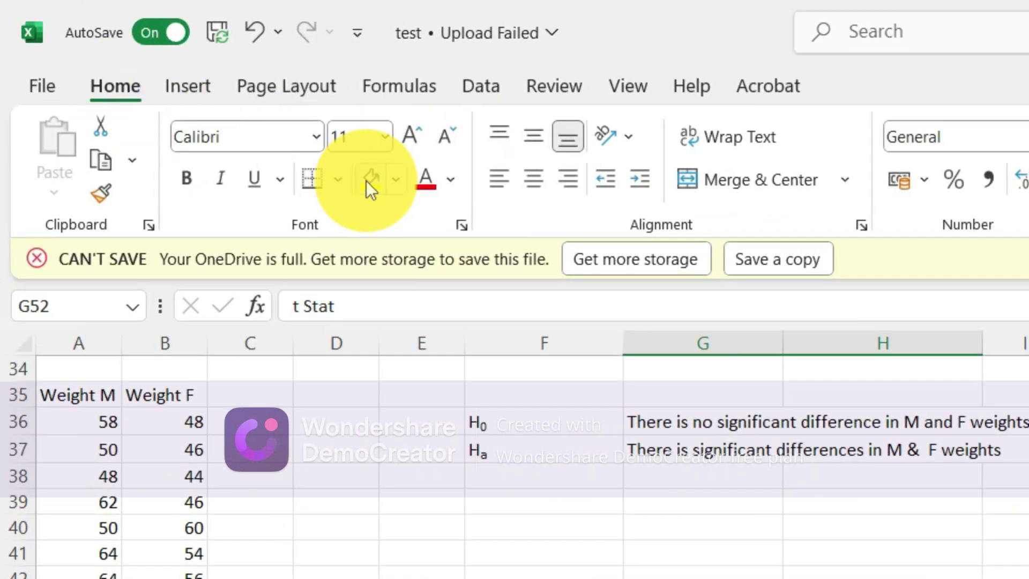
pyautogui.click(365, 181)
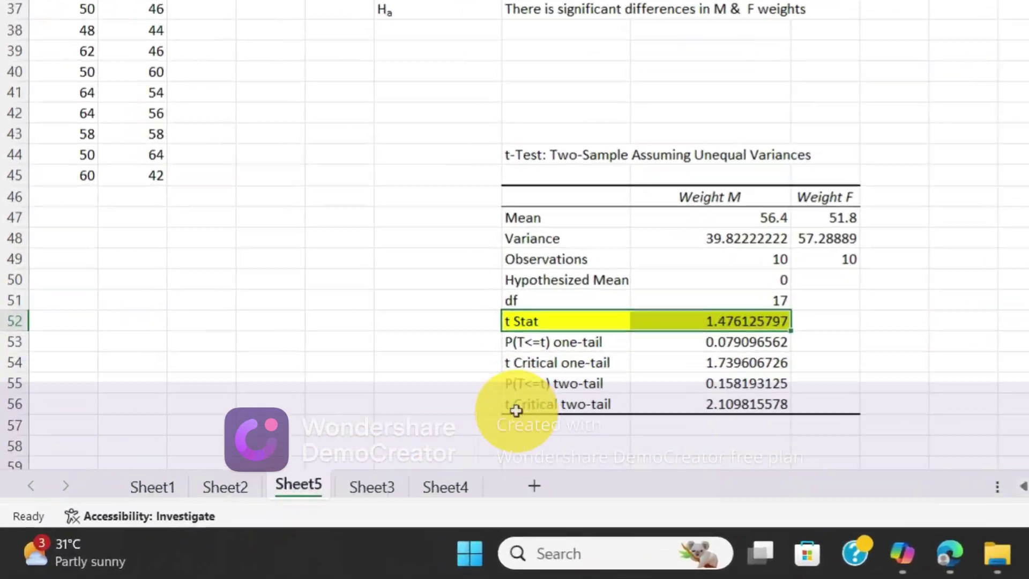
pyautogui.moveTo(379, 452); pyautogui.dragTo(468, 458)
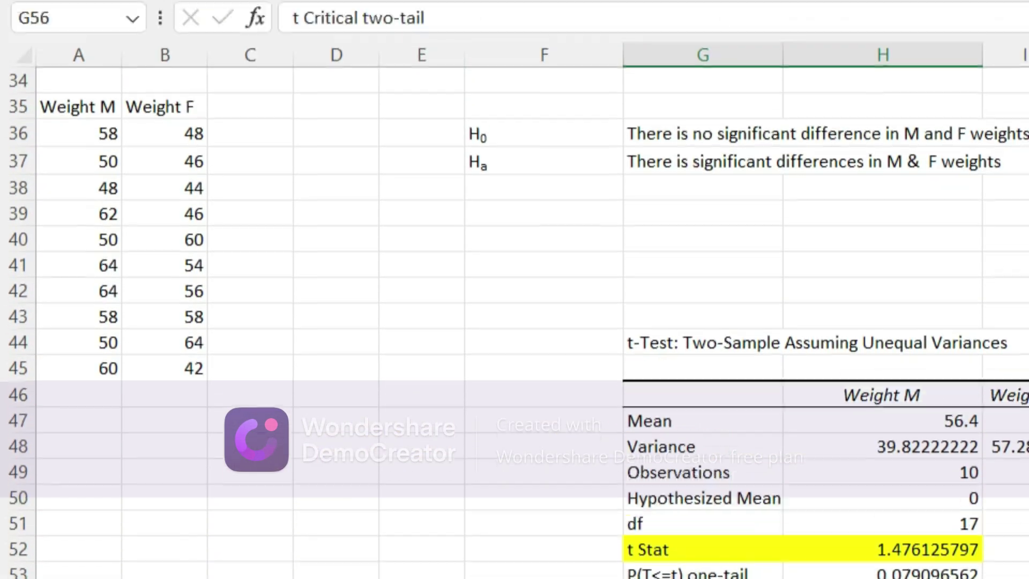
pyautogui.click(371, 178)
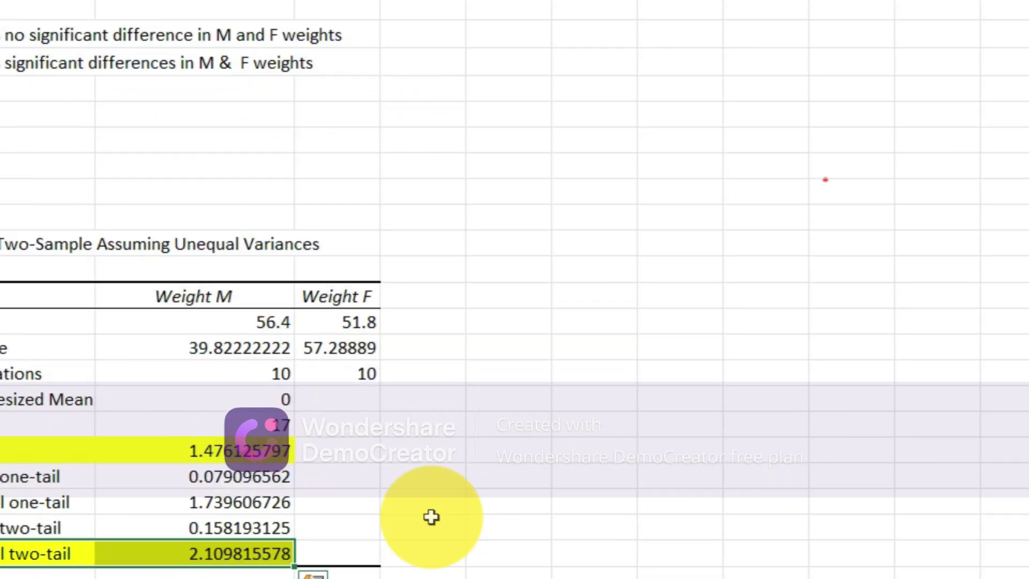
pyautogui.click(432, 517)
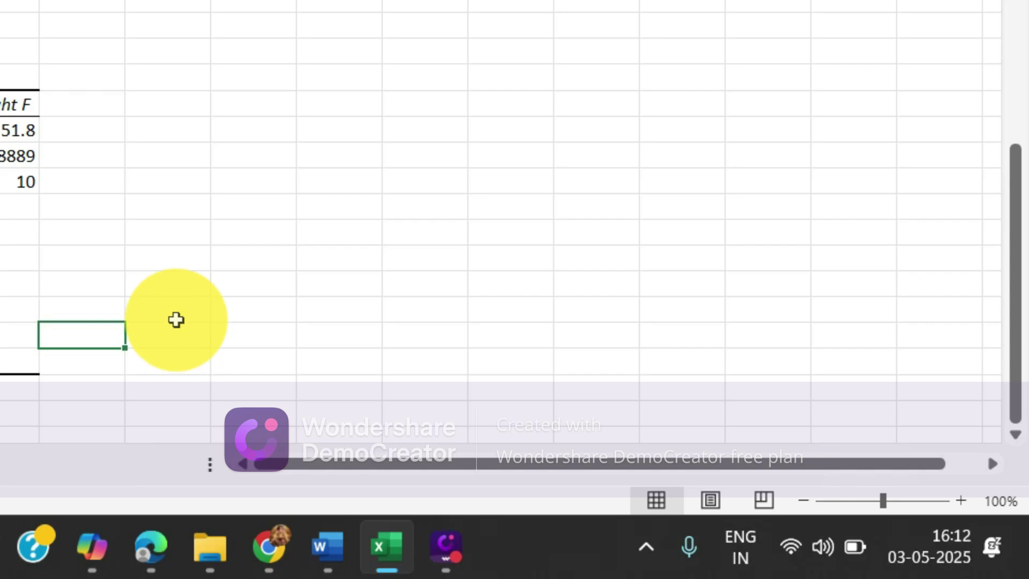
# Enter the conclusion "1.47<2.10, hence we fail to reject the null hypothesis" in cell K54.
pyautogui.click(159, 312)
pyautogui.write('1.47')
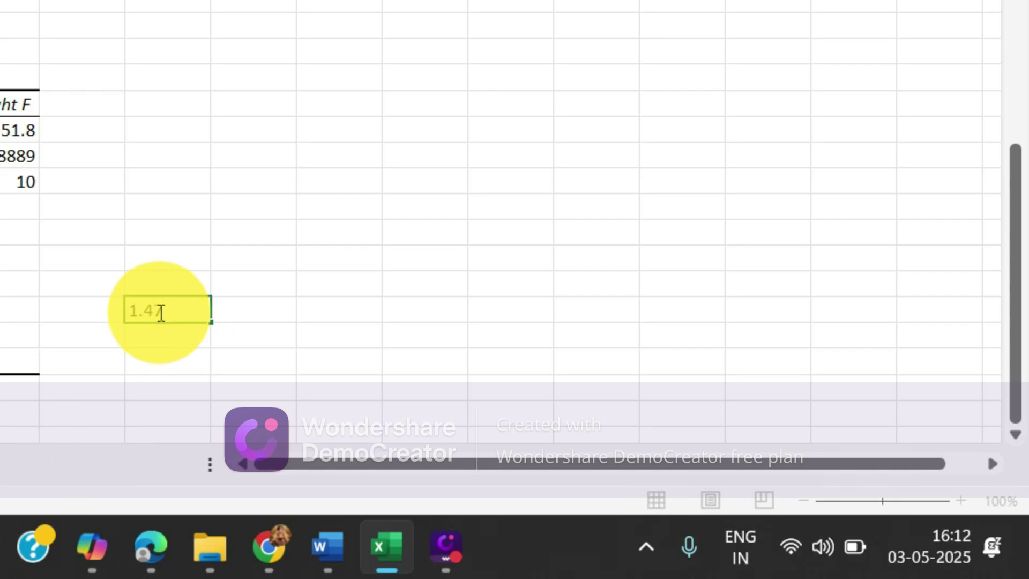
pyautogui.press('shift')
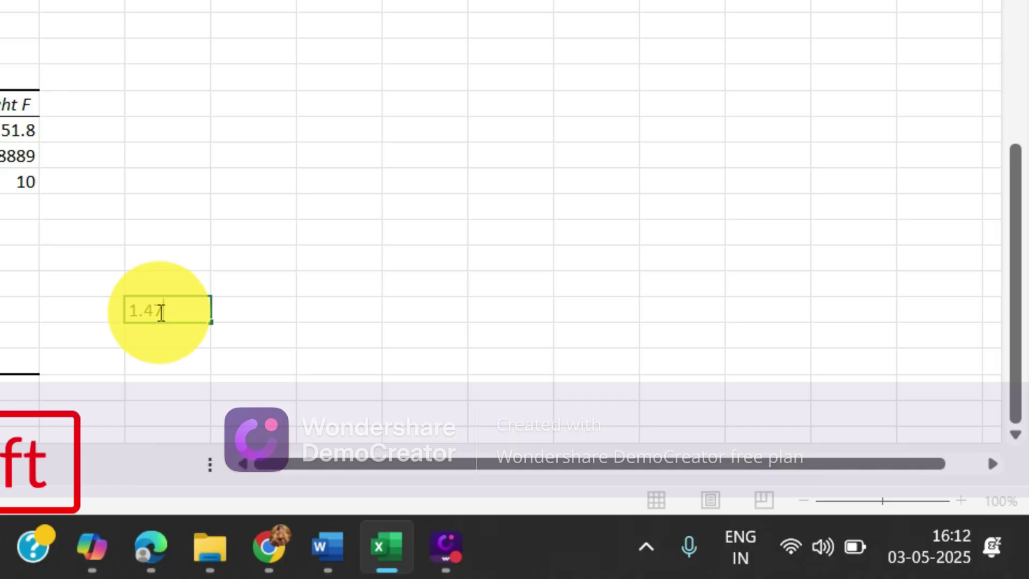
pyautogui.write('<')
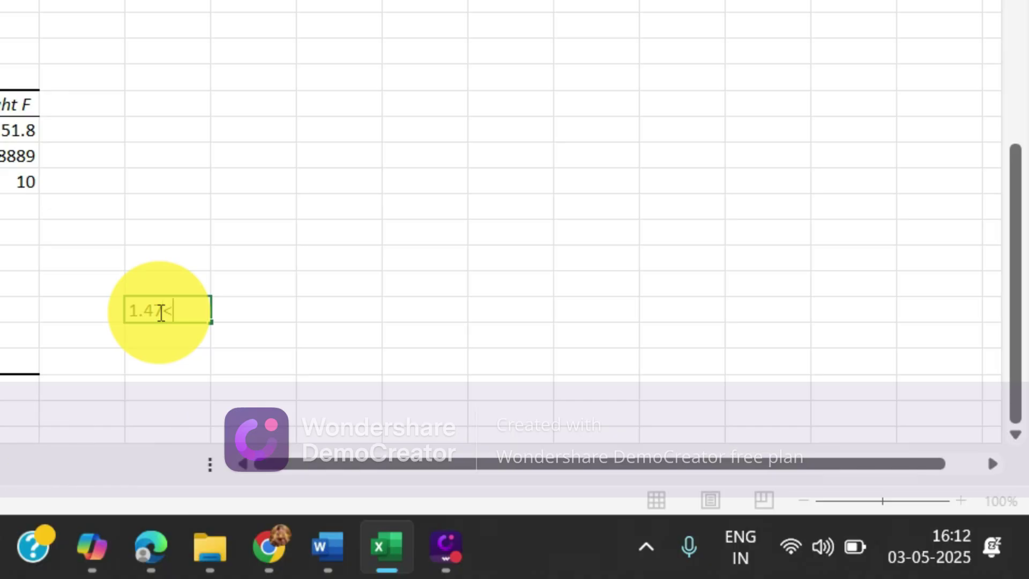
pyautogui.write('2.10')
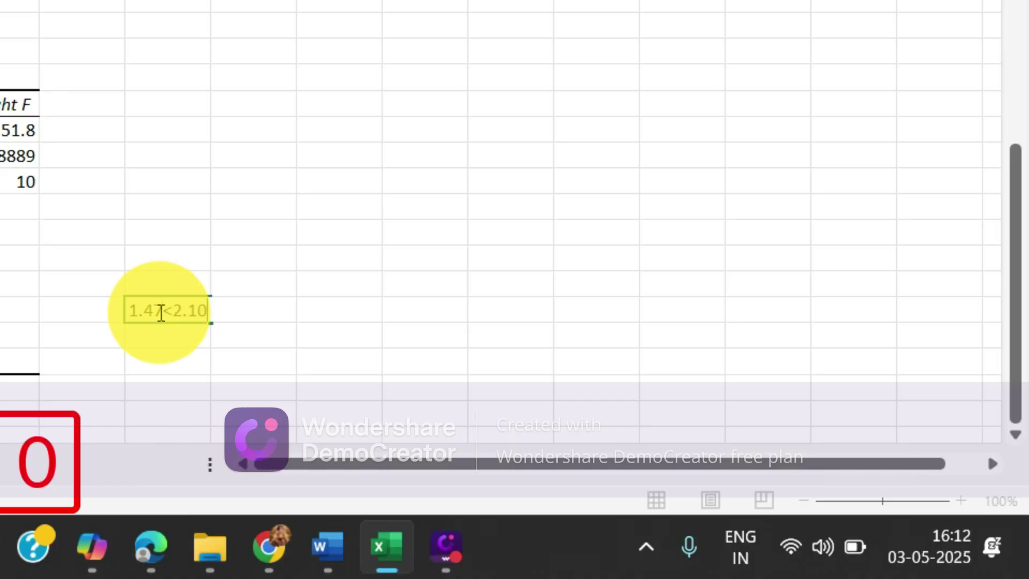
pyautogui.write(', h')
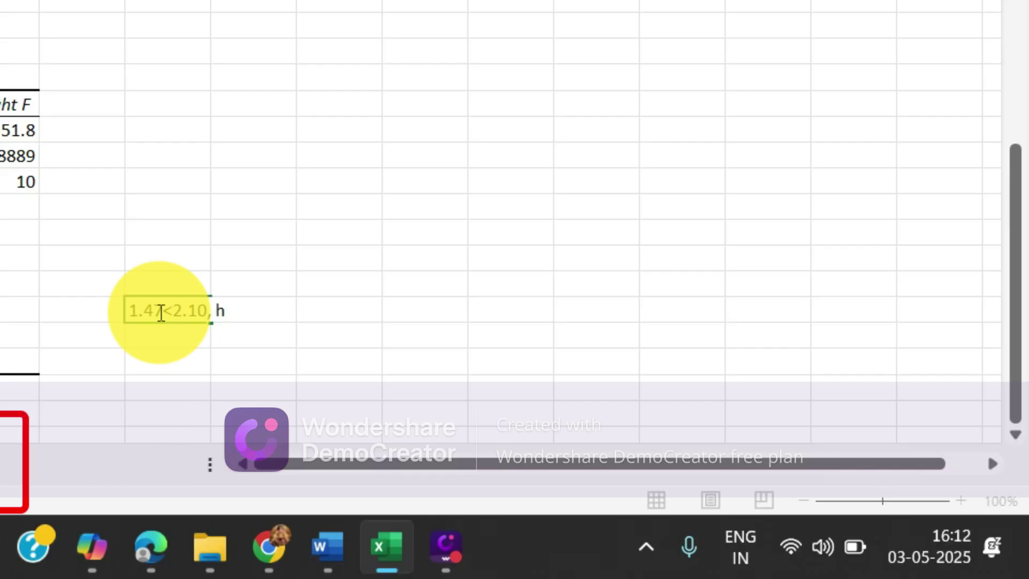
pyautogui.write('ence we g')
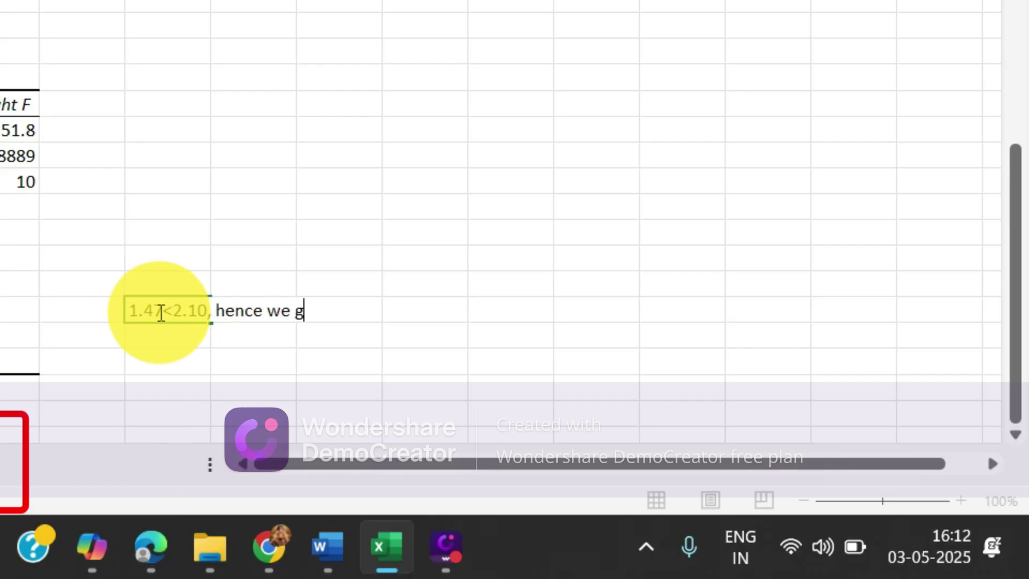
pyautogui.press('BackSpace')
pyautogui.write('fail to ')
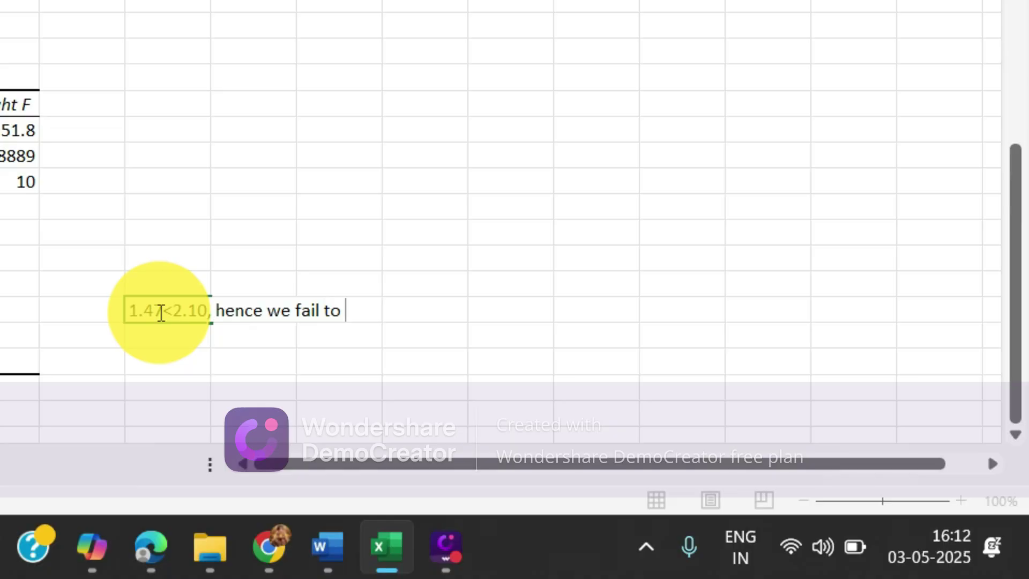
pyautogui.write('rejec')
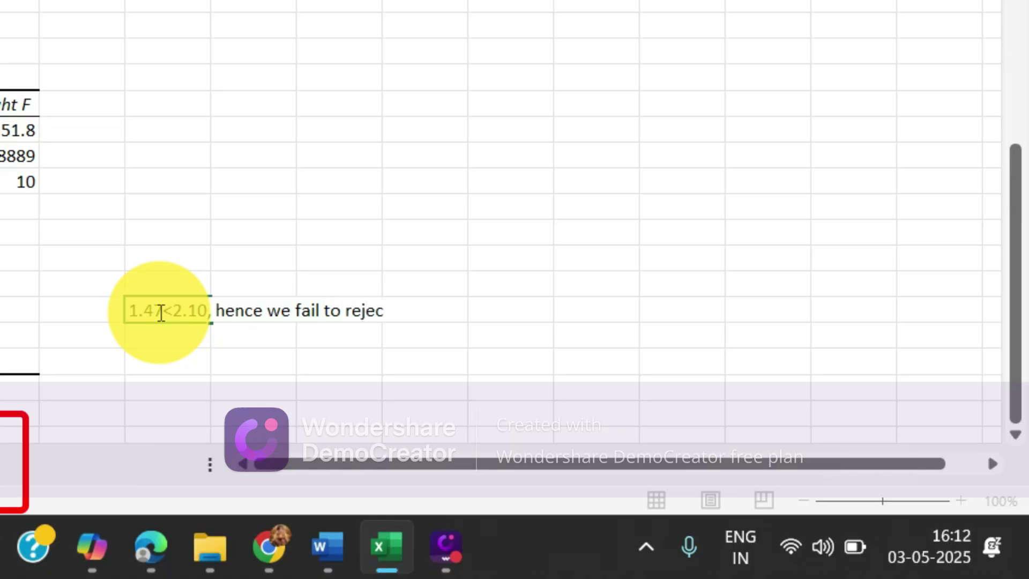
pyautogui.write('t the null hypotr')
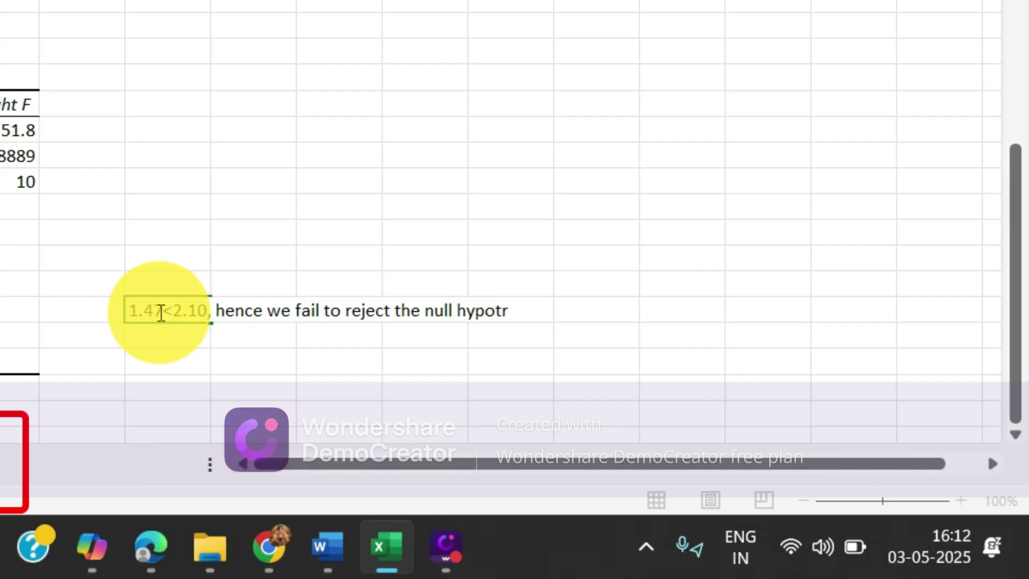
pyautogui.write('he')
pyautogui.press('BackSpace')
pyautogui.press('BackSpace')
pyautogui.press('BackSpace')
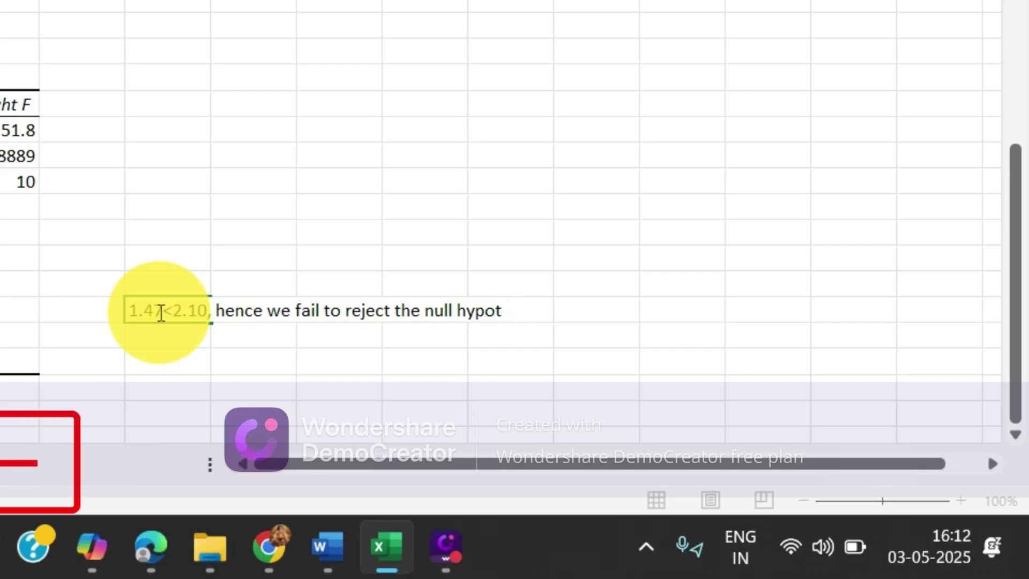
pyautogui.write('hesis')
pyautogui.press('Return')
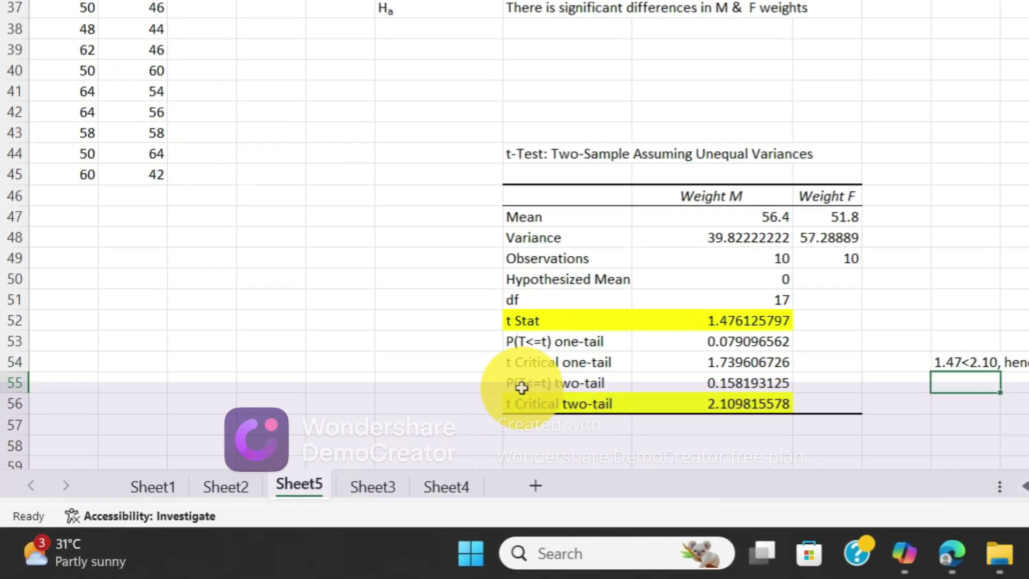
# Highlight the P(T<=t) two-tail row G55:H55 with an orange fill.
pyautogui.click(332, 459)
pyautogui.moveTo(663, 342); pyautogui.dragTo(873, 342)
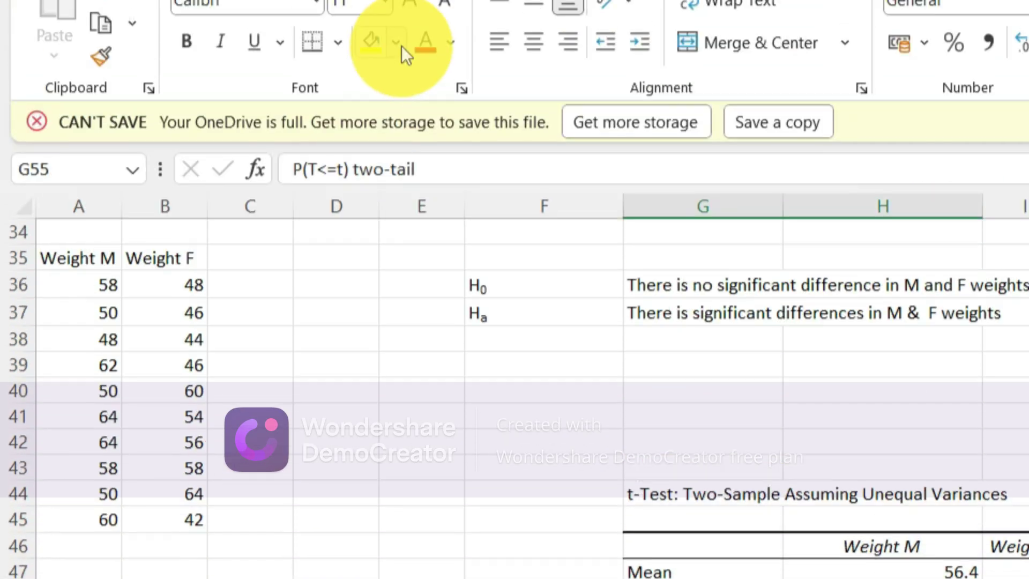
pyautogui.click(400, 45)
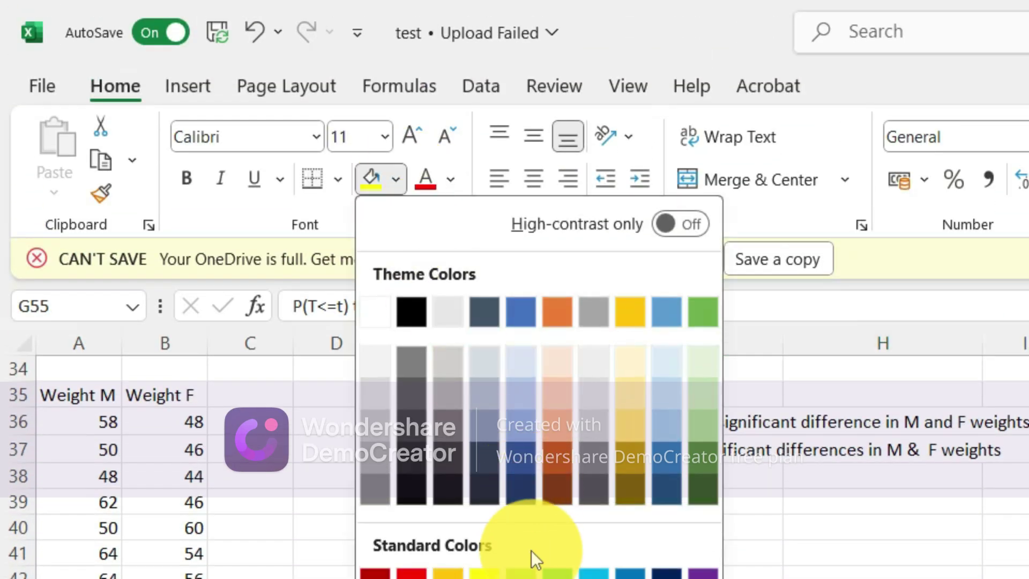
pyautogui.click(486, 573)
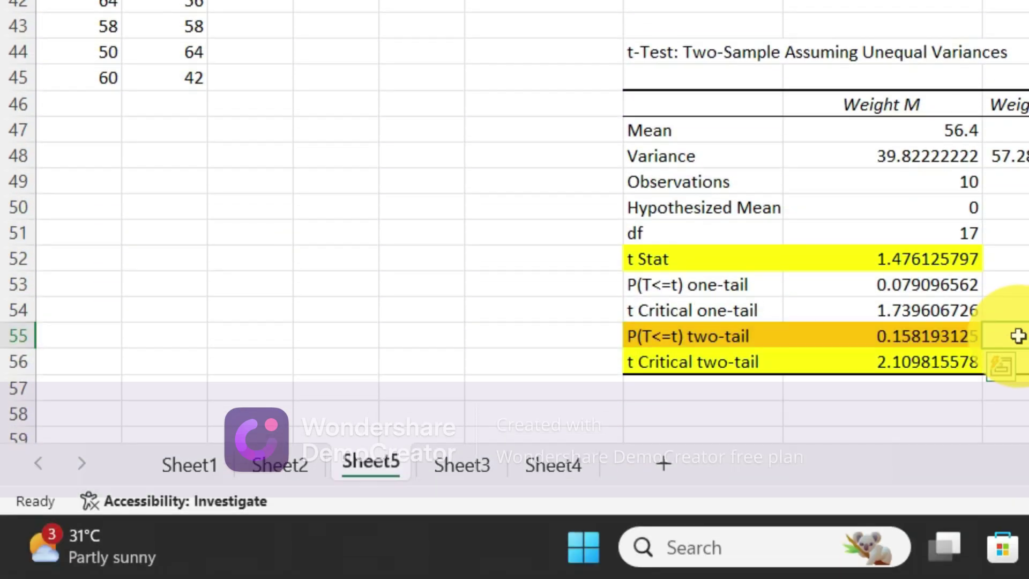
# Enter the conclusion "15.8> level of significance , hence we fail to reject the null hypothesis" in cell I55.
pyautogui.doubleClick(1020, 337)
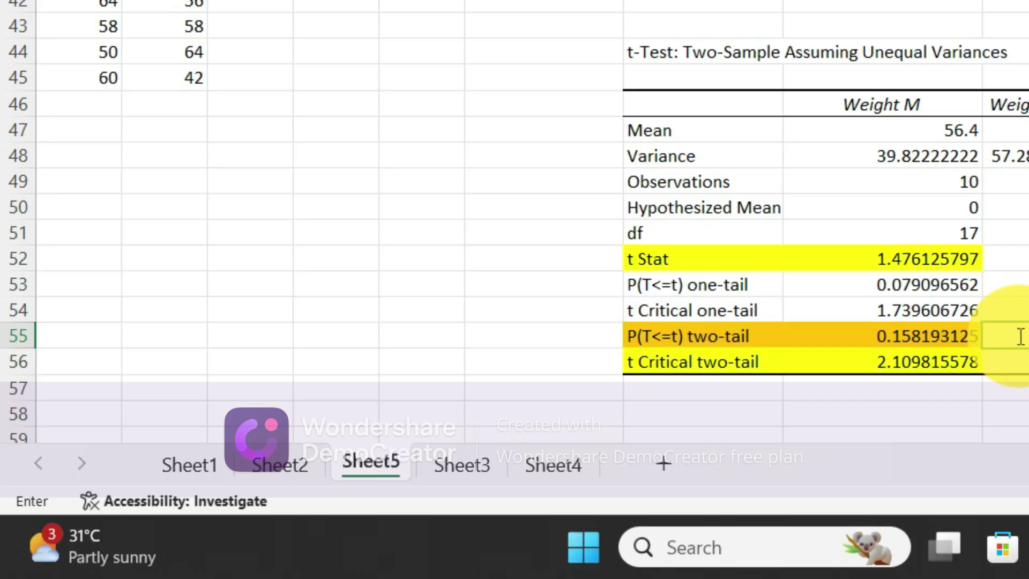
pyautogui.write('15.8')
pyautogui.press('shift')
pyautogui.press('Left')
pyautogui.press('shift')
pyautogui.write('level of signifiv')
pyautogui.press('BackSpace')
pyautogui.write('cance')
pyautogui.write(', hen')
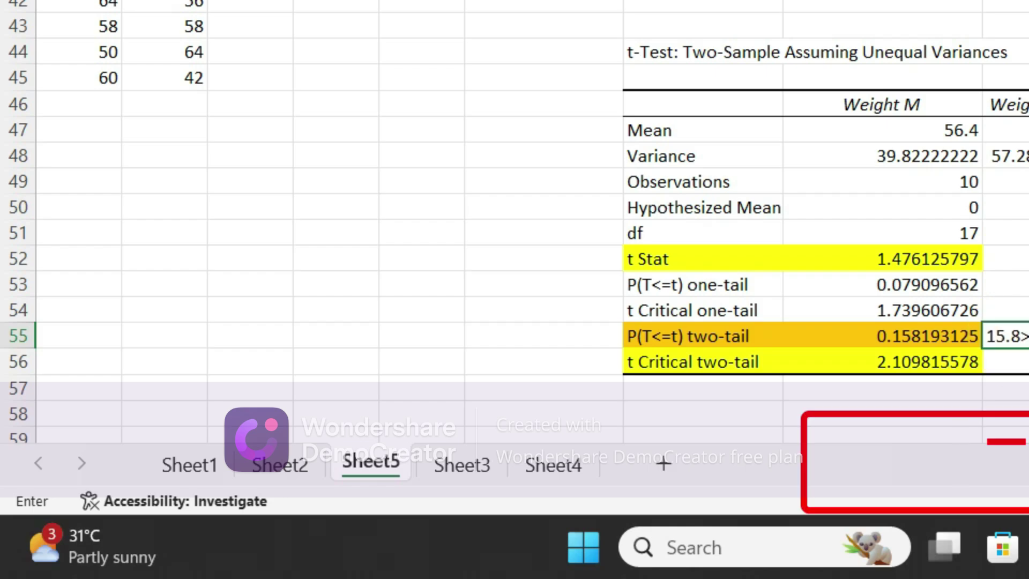
pyautogui.write('ce we fau')
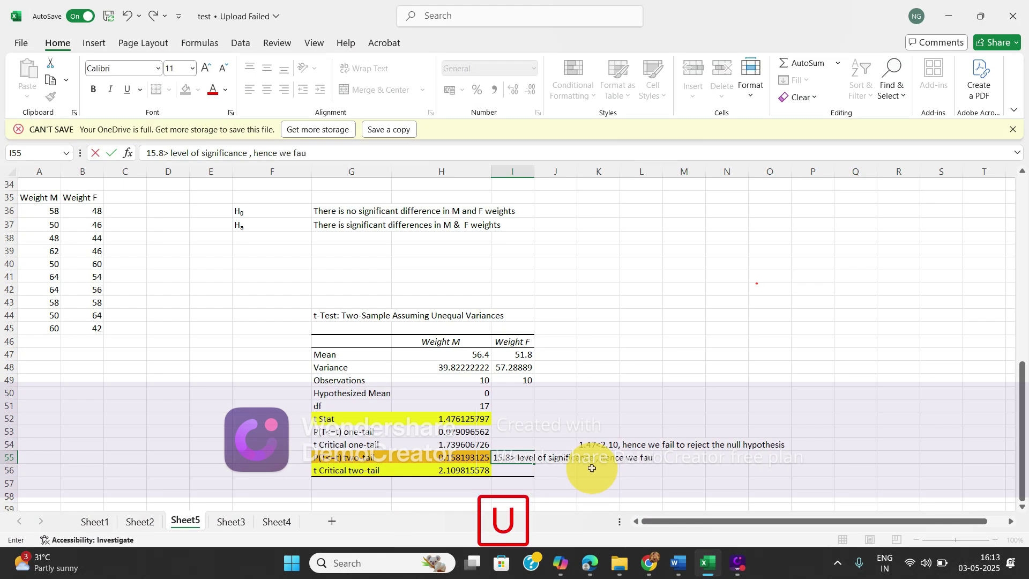
pyautogui.press('BackSpace')
pyautogui.write('il to')
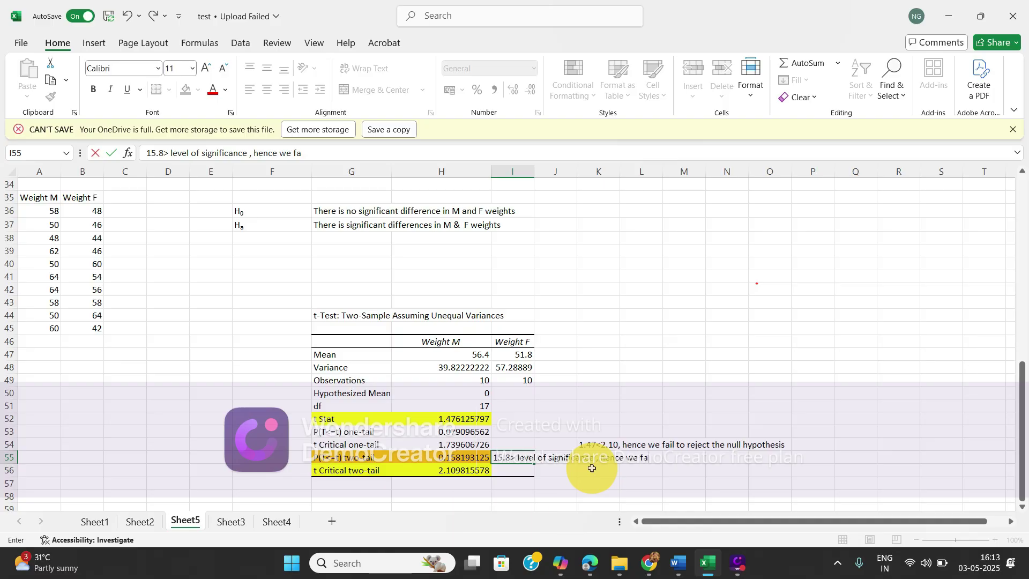
pyautogui.write(' rej')
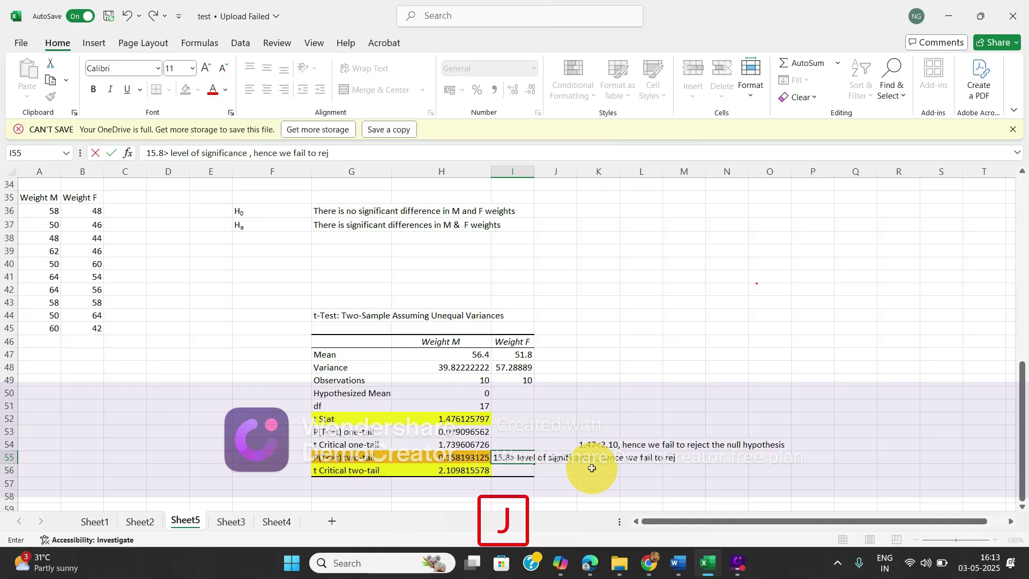
pyautogui.write('ect the nul')
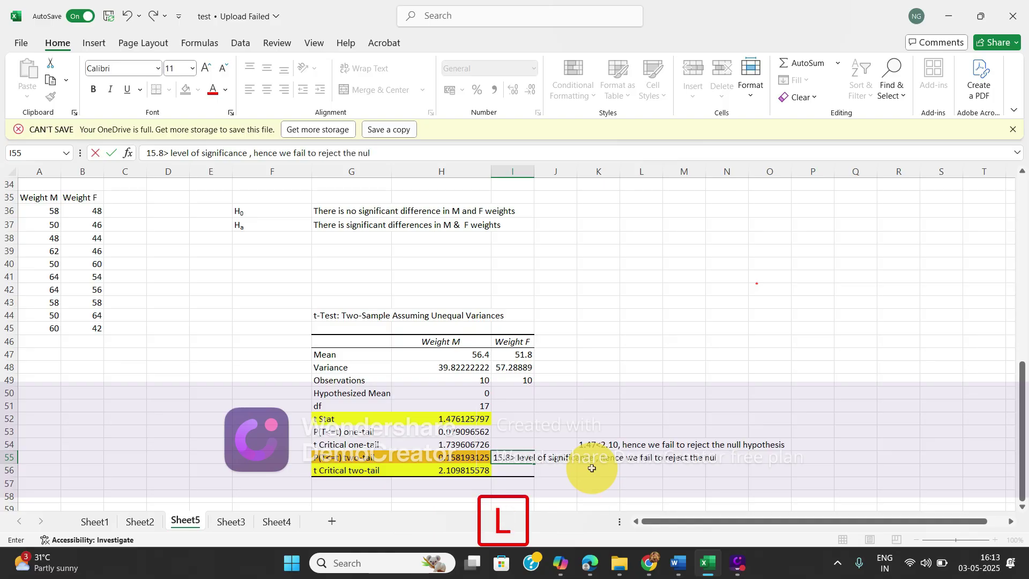
pyautogui.write('l hypothesis')
pyautogui.press('Return')
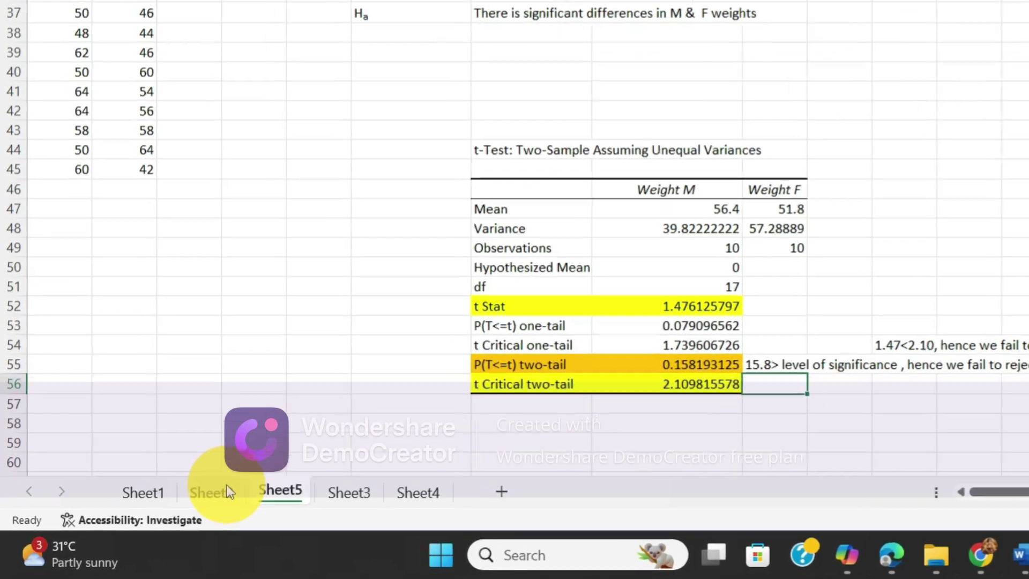
# On Sheet3, add a "Dummy" column beside the weights, with the header in B2 and 0 in B3 and B4.
pyautogui.click(226, 485)
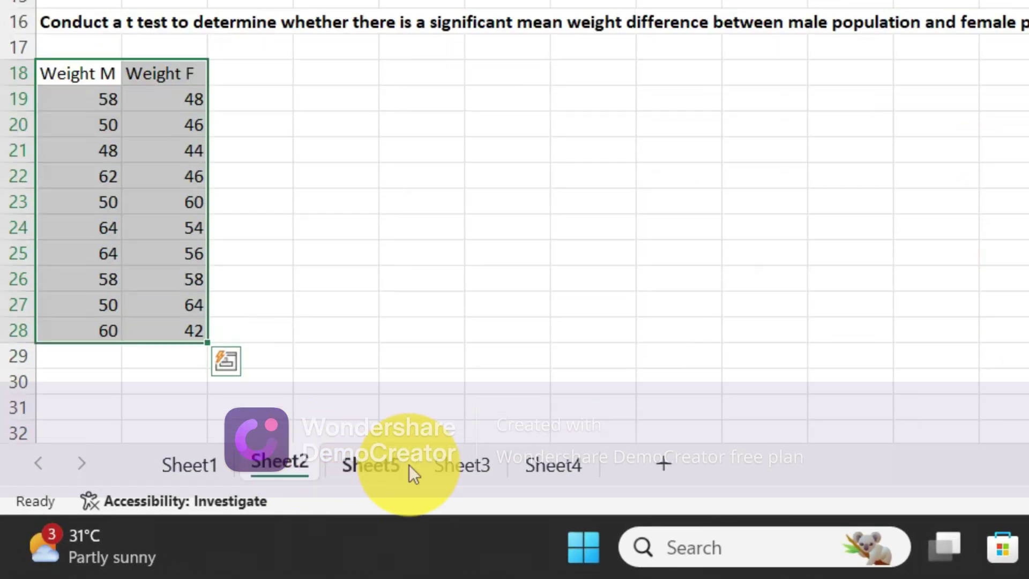
pyautogui.click(461, 474)
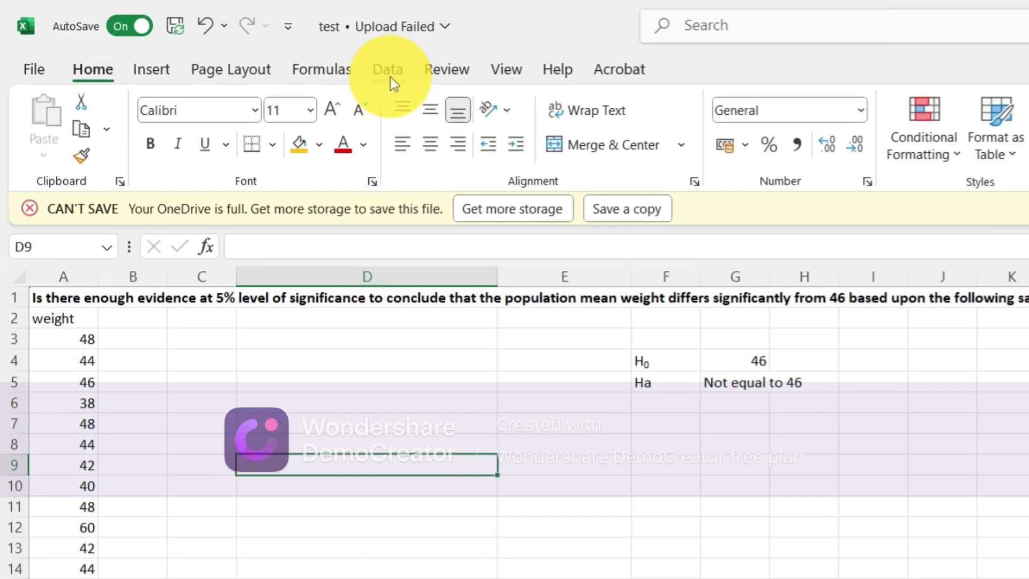
pyautogui.click(240, 42)
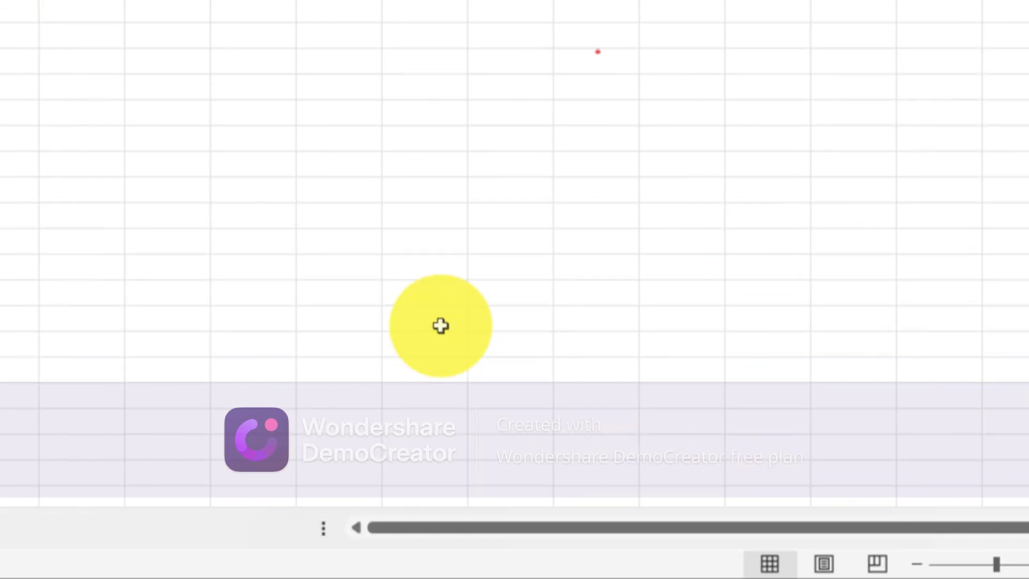
pyautogui.click(327, 262)
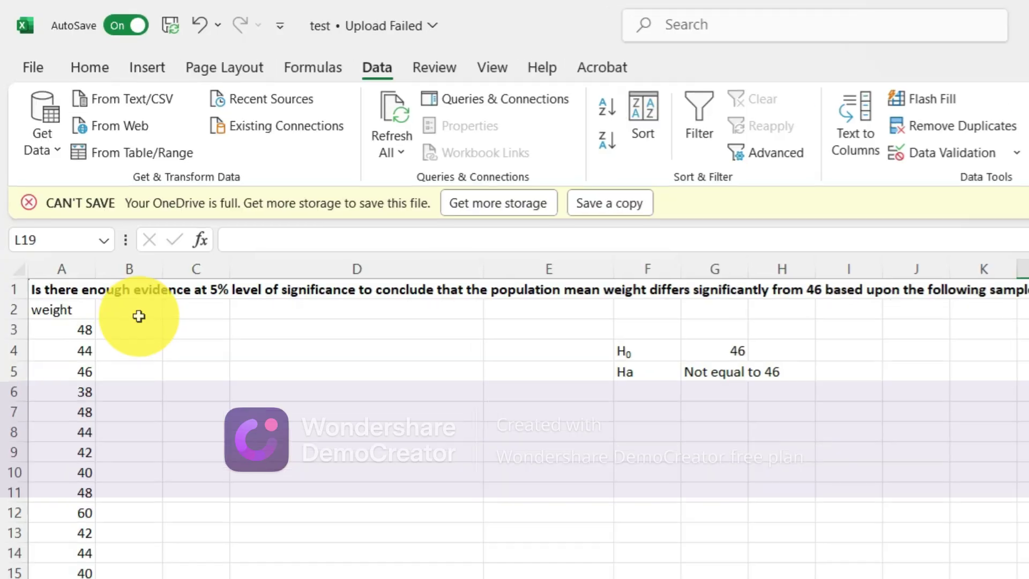
pyautogui.doubleClick(139, 316)
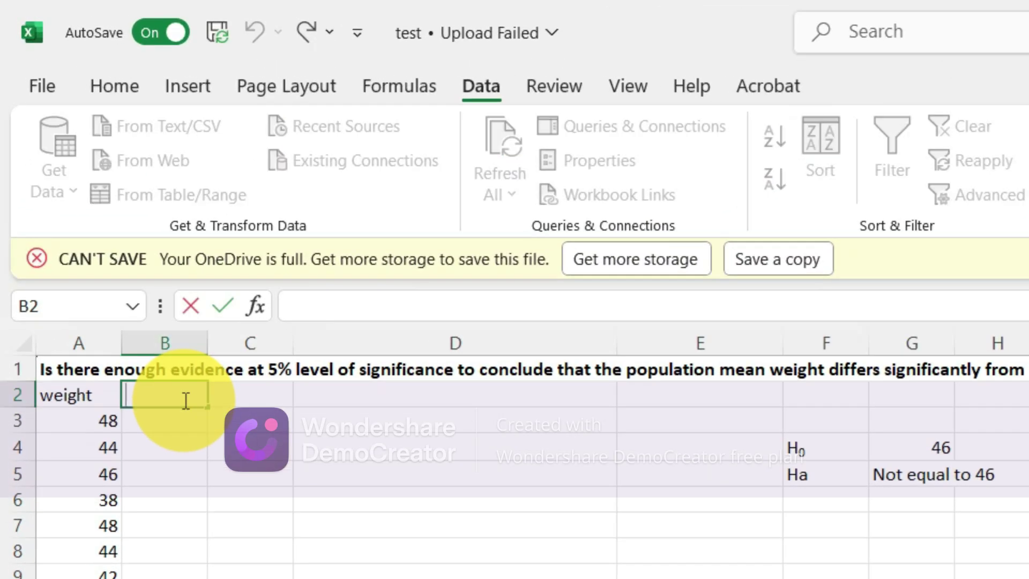
pyautogui.write('Dummy')
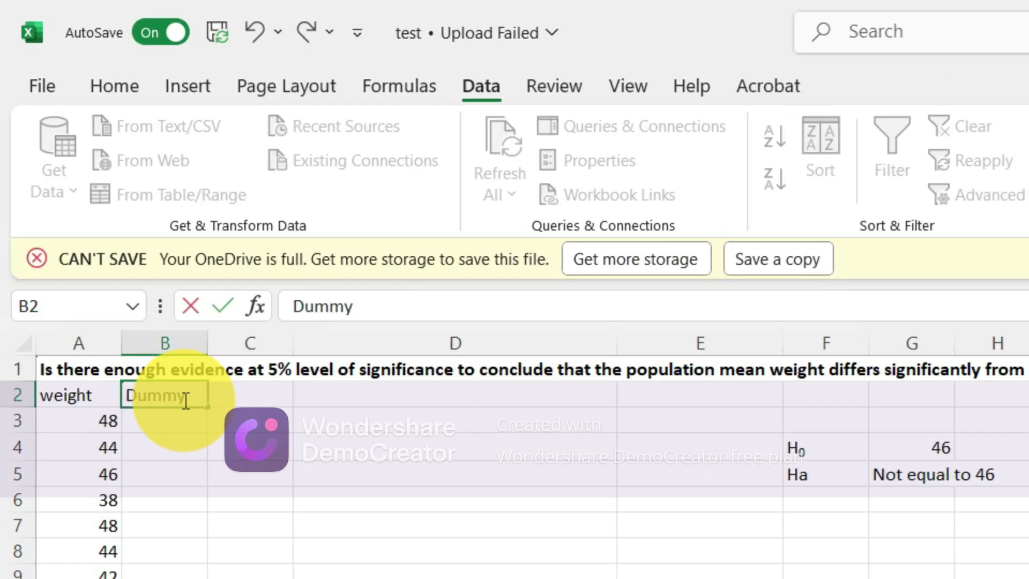
pyautogui.press('Return')
pyautogui.write('0')
pyautogui.press('Left')
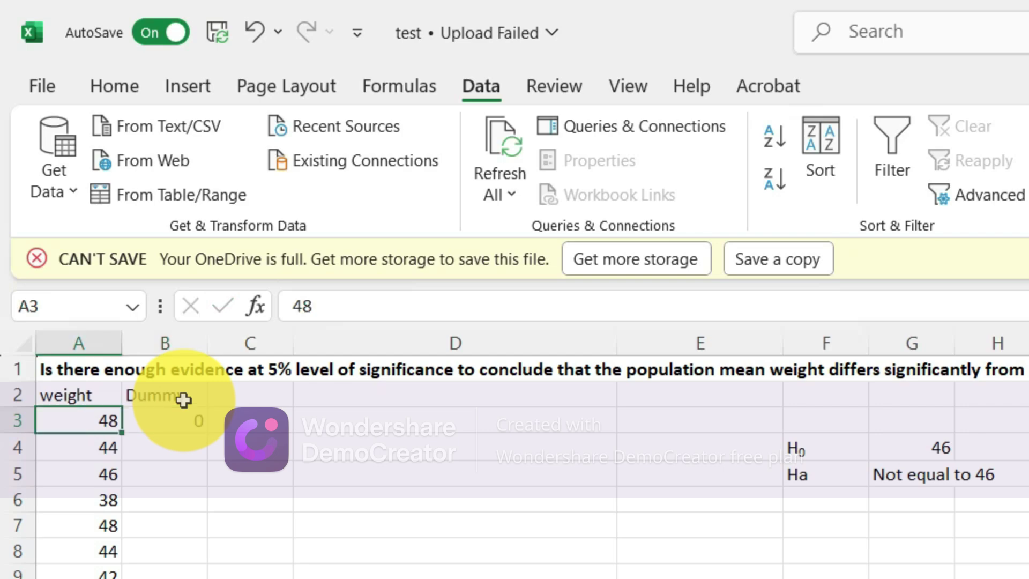
pyautogui.press('Right')
pyautogui.press('Down')
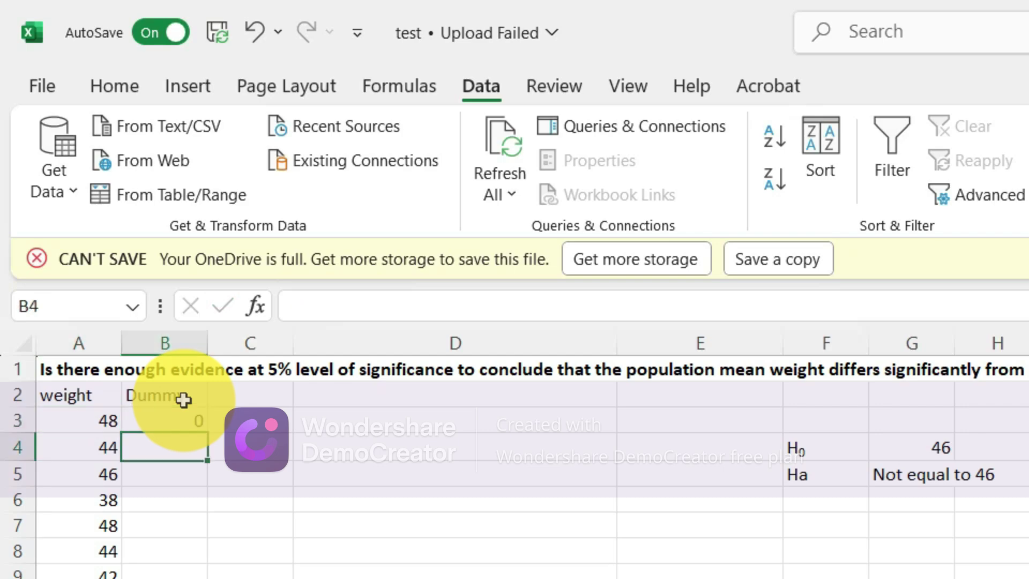
pyautogui.write('0')
pyautogui.click(331, 533)
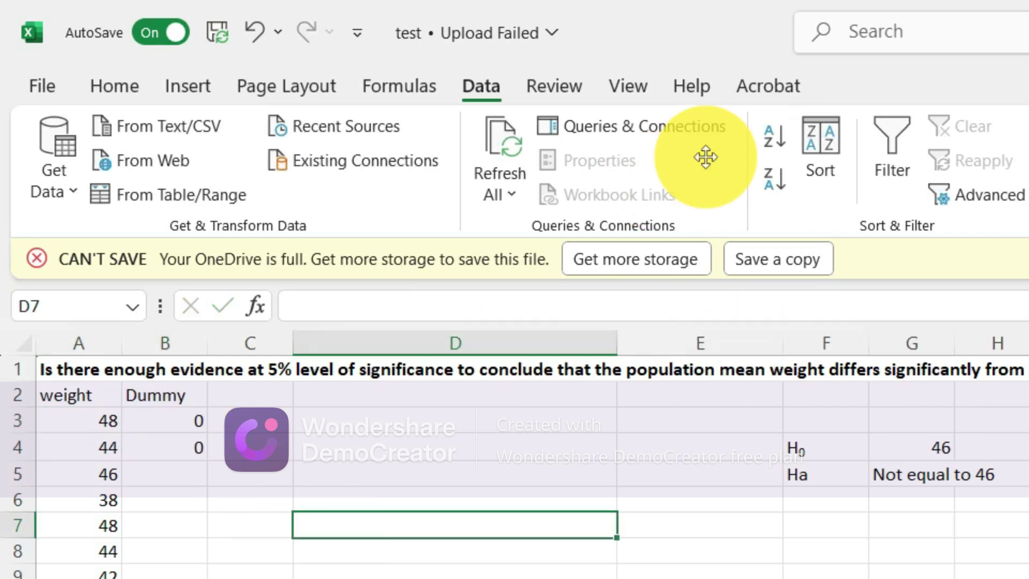
# Start the z-Test: Two Sample for Means tool from the data analysis tools.
pyautogui.click(835, 140)
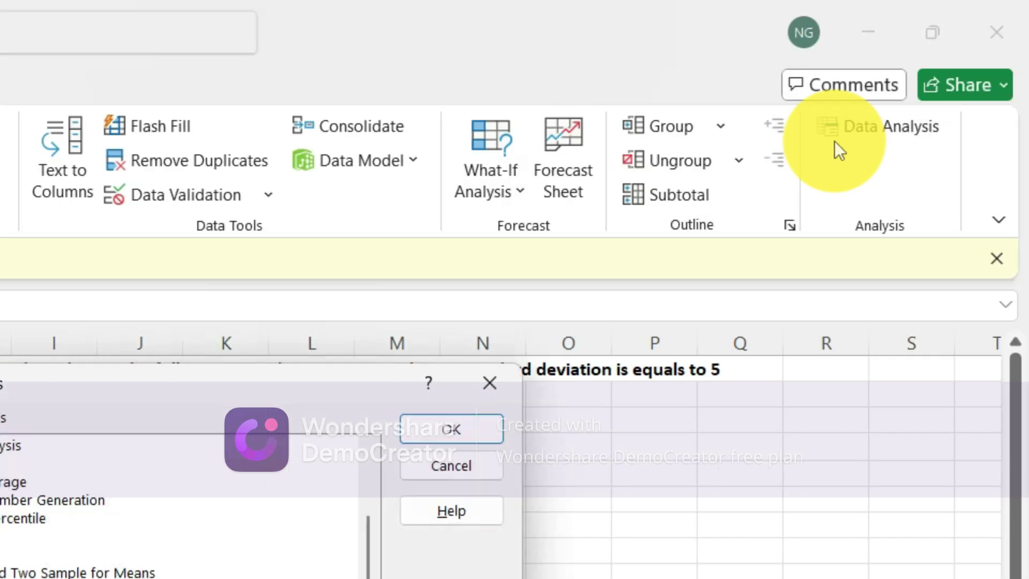
pyautogui.scroll(-1, 375, 539)
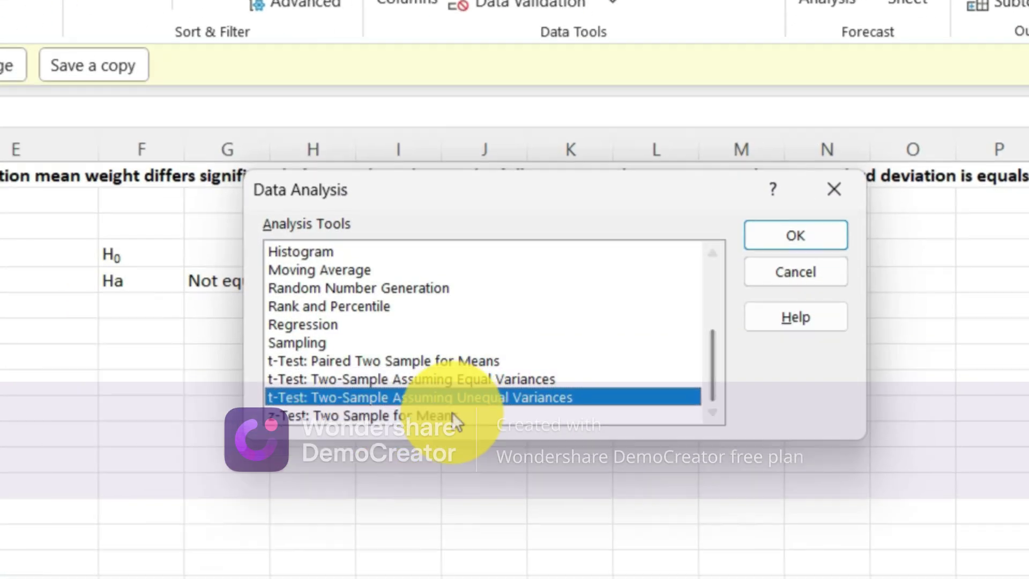
pyautogui.click(453, 414)
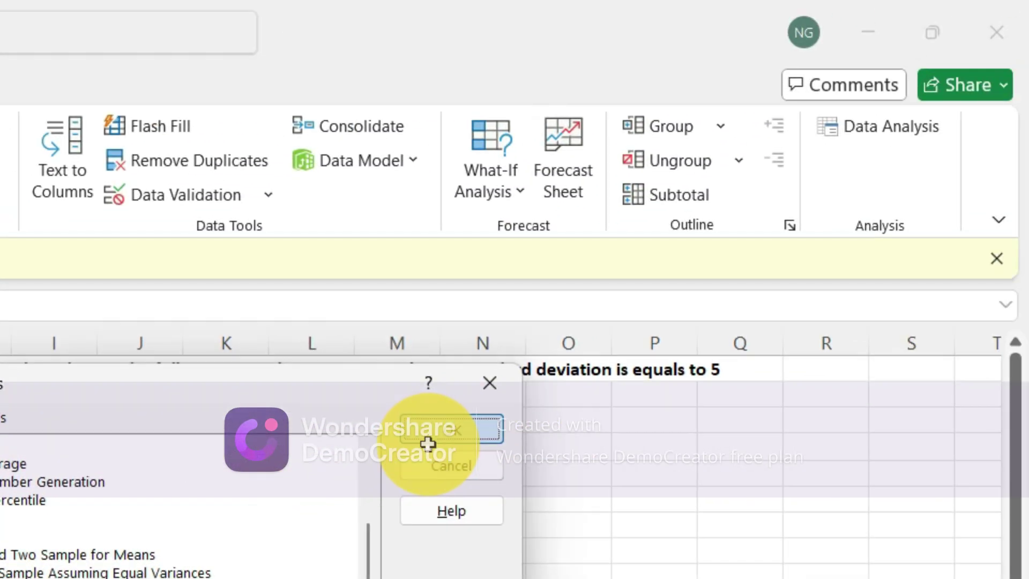
pyautogui.click(965, 139)
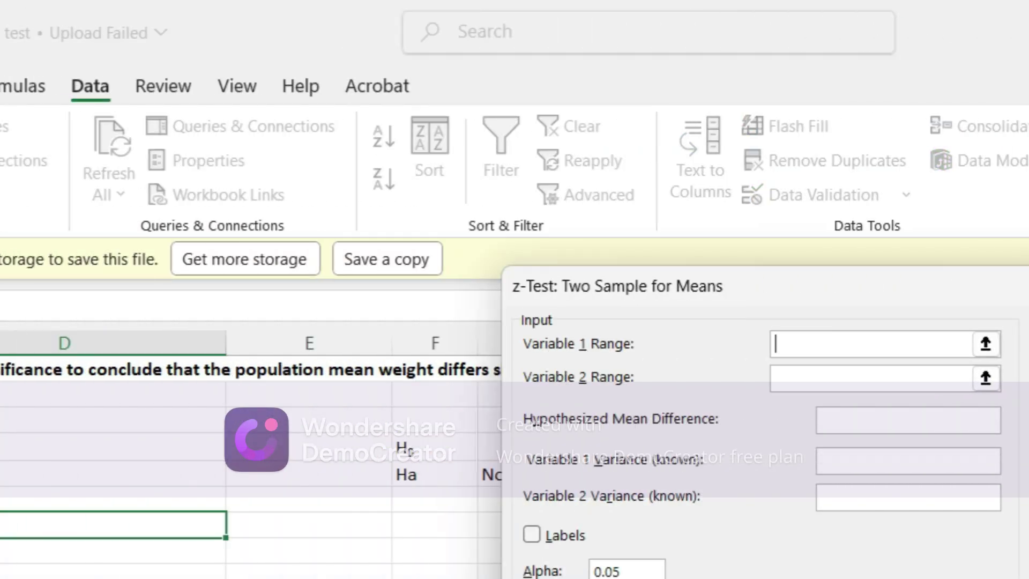
# Set the Variable 1 range to $A$2:$A$36 and the Variable 2 range to $B$2:$B$4.
pyautogui.moveTo(80, 374); pyautogui.dragTo(108, 538)
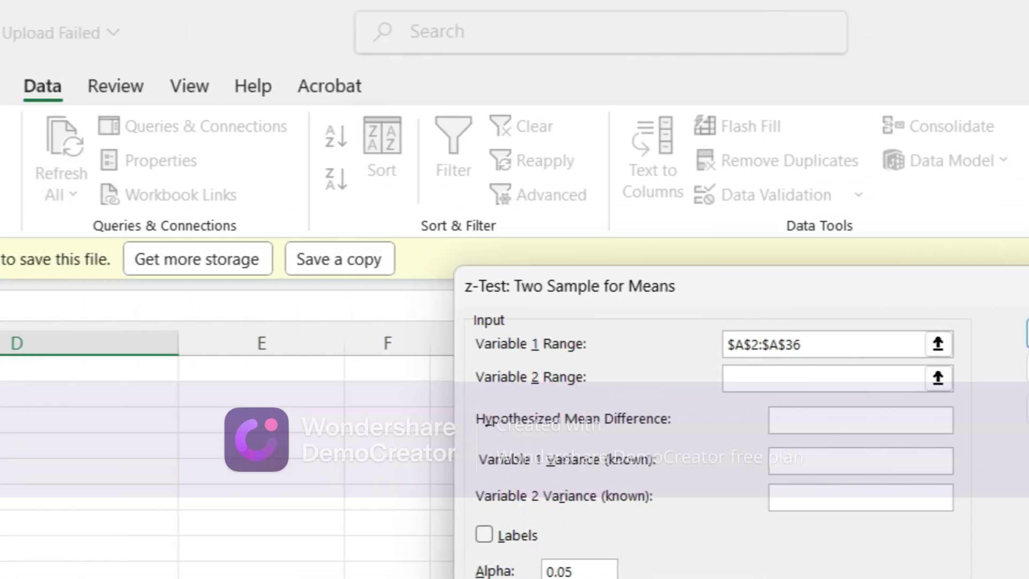
pyautogui.click(248, 531)
pyautogui.press('Up')
pyautogui.press('Up')
pyautogui.press('Up')
pyautogui.press('Up')
pyautogui.press('Up')
pyautogui.press('Up')
pyautogui.press('Up')
pyautogui.press('Up')
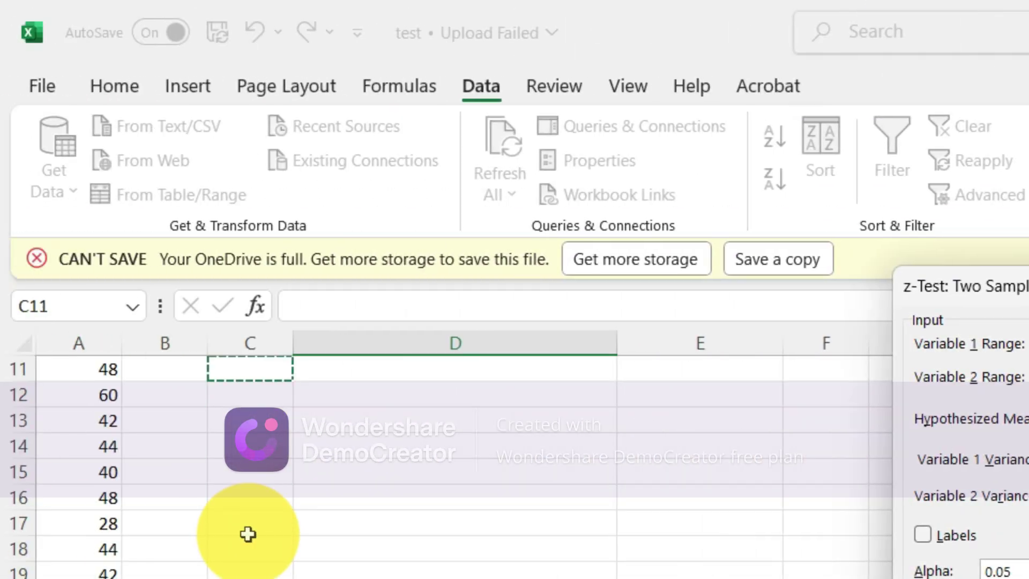
pyautogui.press('Up')
pyautogui.press('Up')
pyautogui.press('Up')
pyautogui.press('Up')
pyautogui.press('Up')
pyautogui.press('Up')
pyautogui.press('Up')
pyautogui.press('Up')
pyautogui.press('Up')
pyautogui.press('Up')
pyautogui.moveTo(172, 390); pyautogui.dragTo(184, 445)
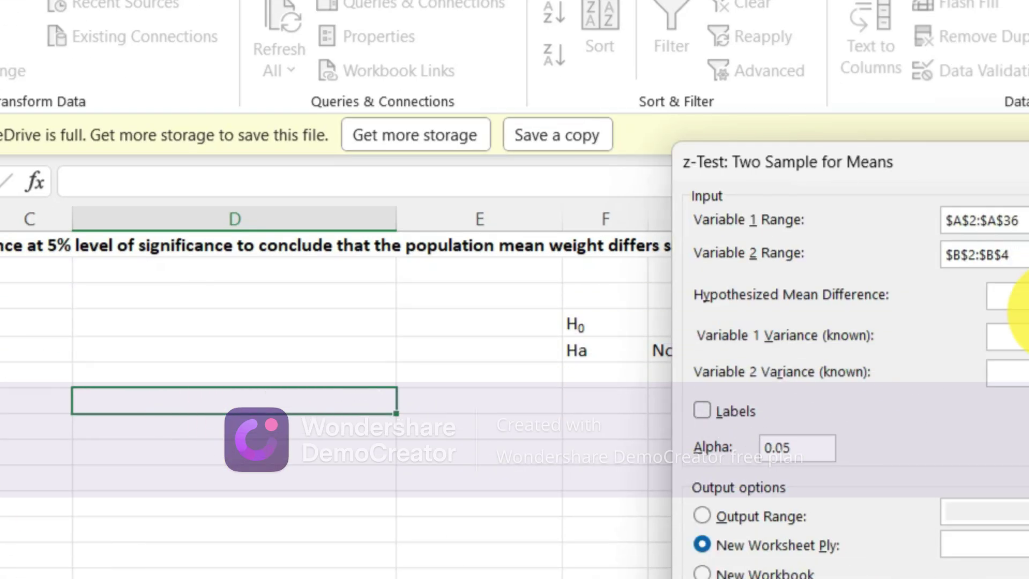
# Set the hypothesized mean difference to 46, the Variable 1 known variance to 25 and the Variable 2 known variance to 0.0001.
pyautogui.click(1019, 296)
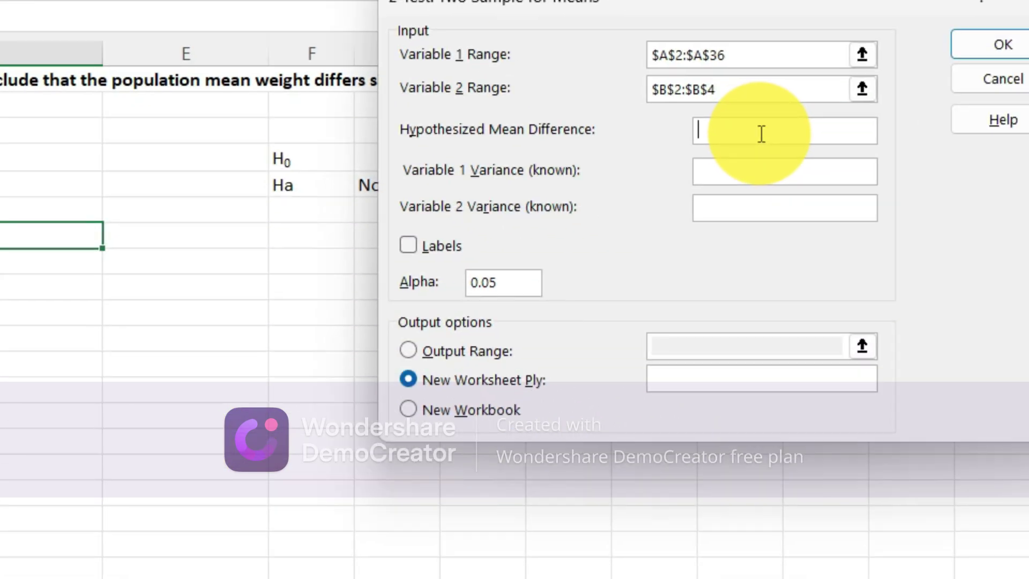
pyautogui.write('0')
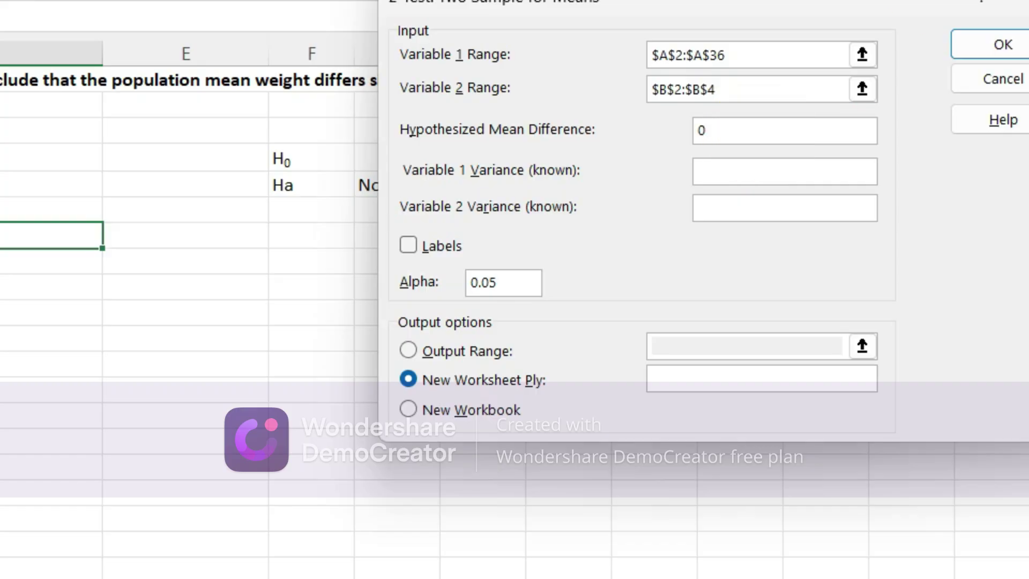
pyautogui.press('BackSpace')
pyautogui.write('46')
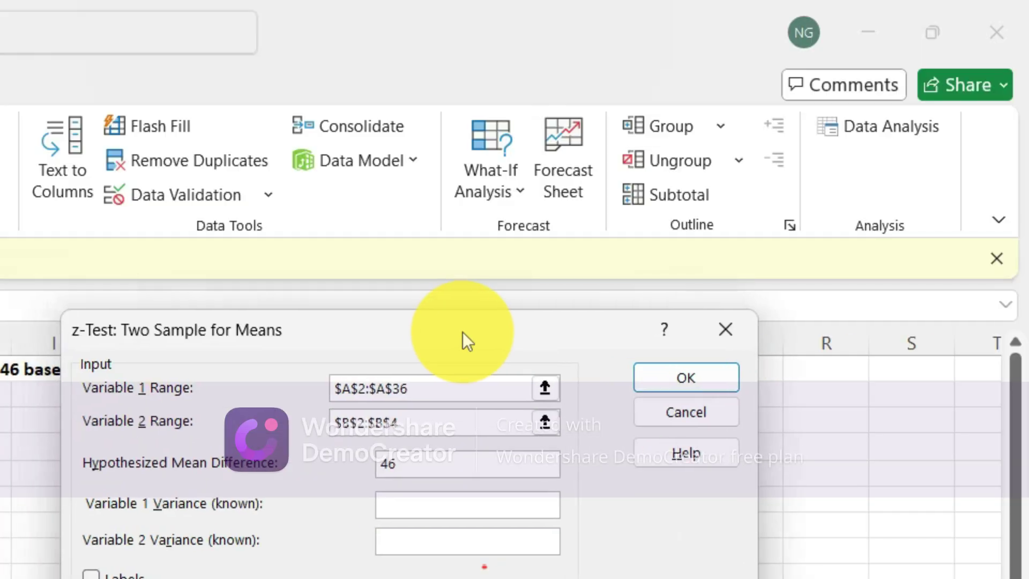
pyautogui.moveTo(462, 333); pyautogui.dragTo(519, 330)
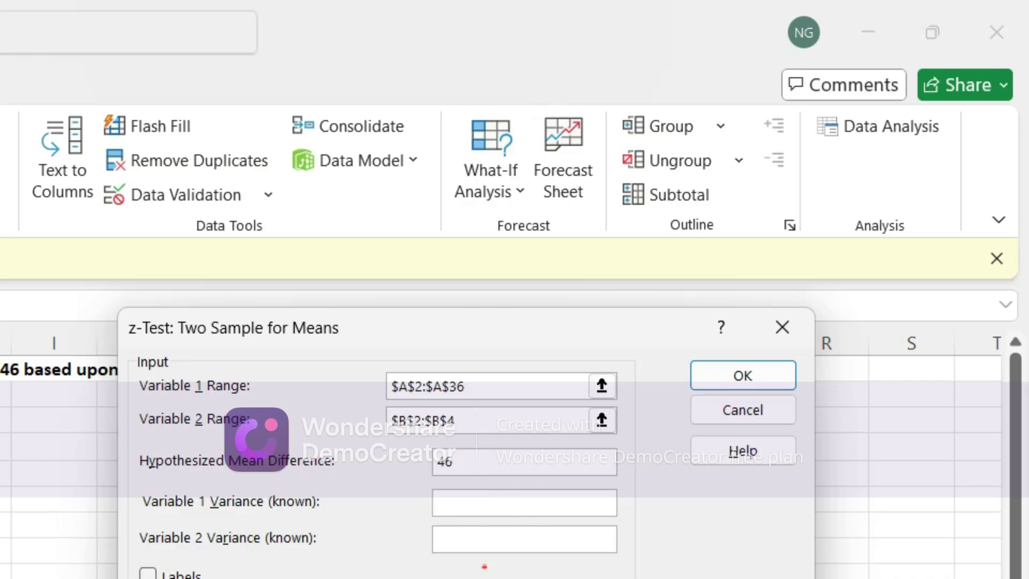
pyautogui.moveTo(443, 340); pyautogui.dragTo(119, 405)
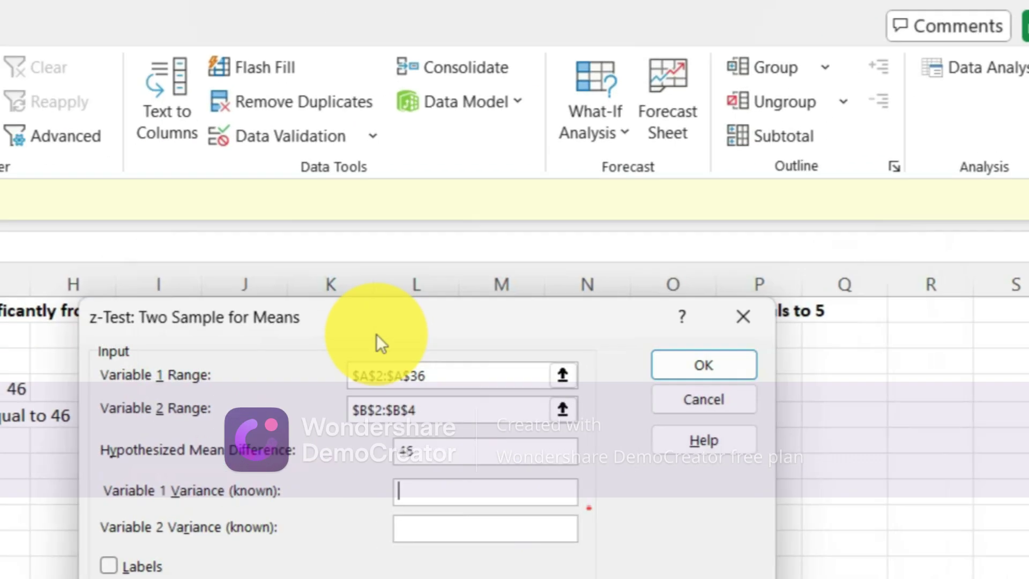
pyautogui.moveTo(403, 252); pyautogui.dragTo(416, 244)
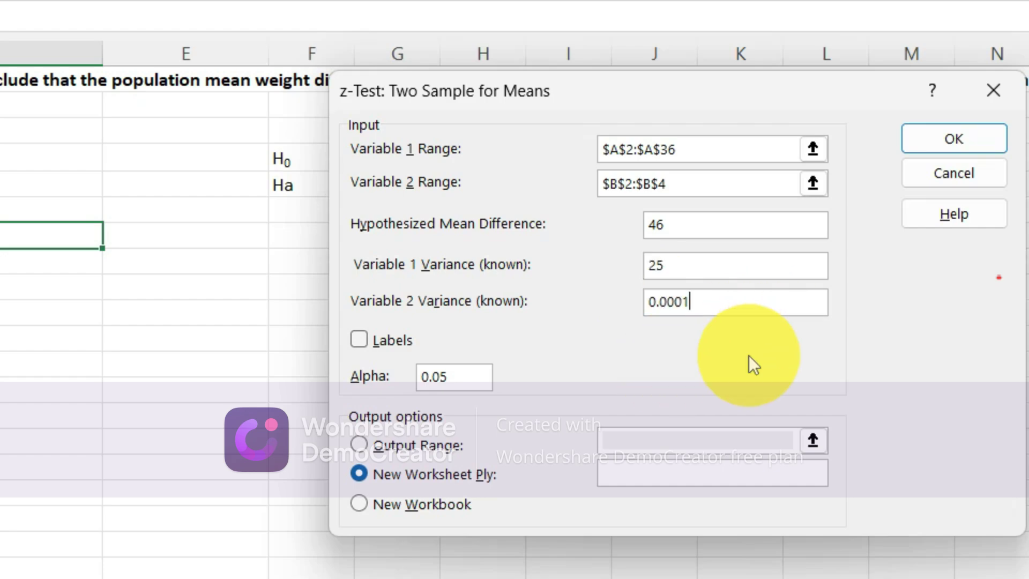
# Include labels, set the output range to start at cell D16 of the same sheet, and run the z-test.
pyautogui.click(359, 338)
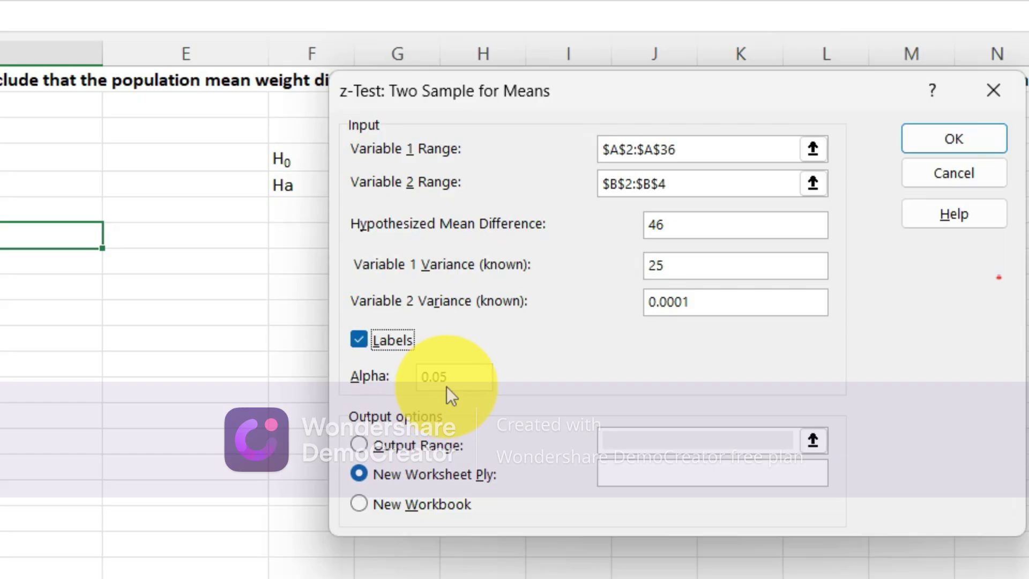
pyautogui.click(359, 440)
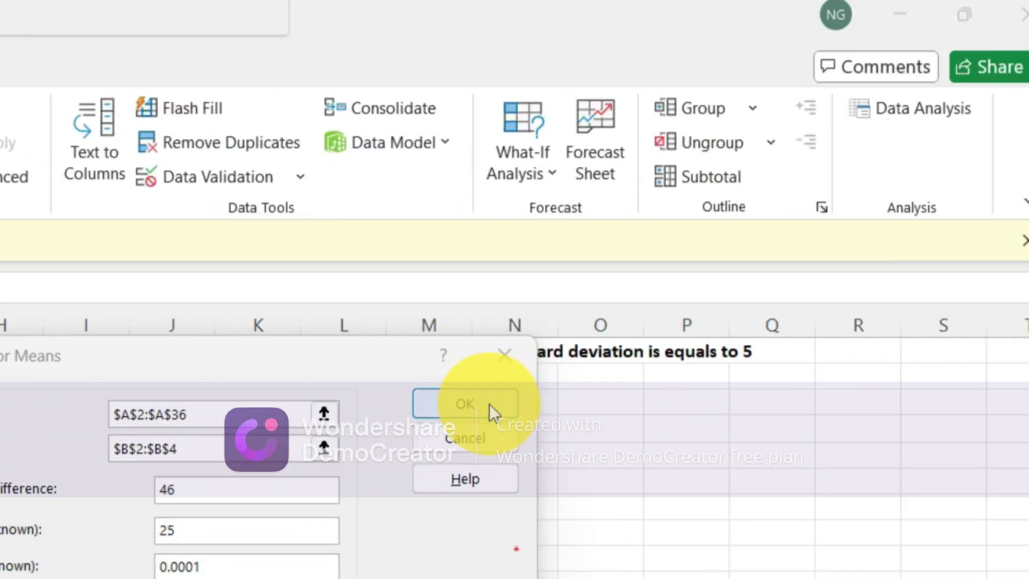
pyautogui.click(750, 254)
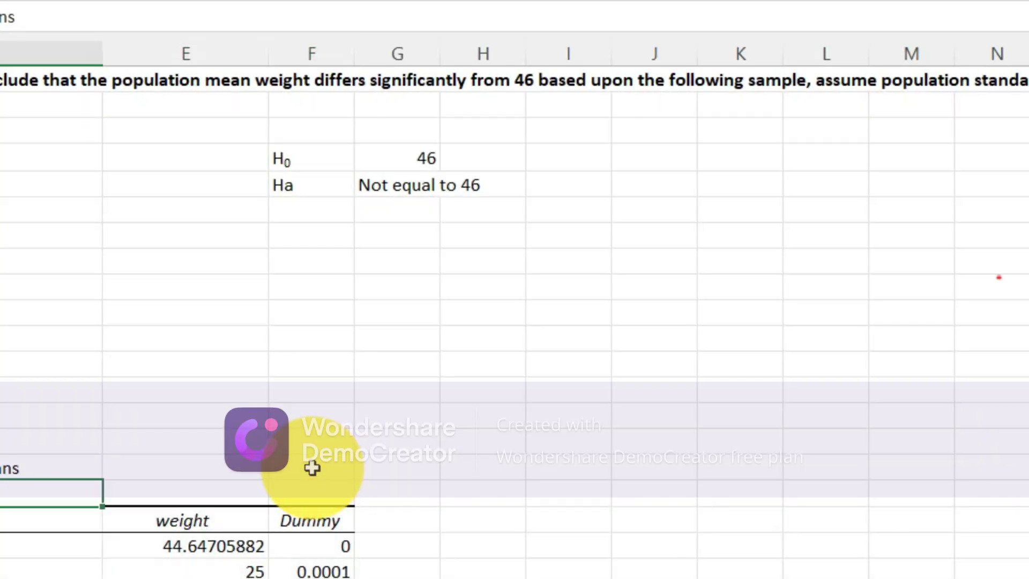
# Delete the Dummy column's contents in F18:F21 of the z-test output table.
pyautogui.press('Down')
pyautogui.press('Down')
pyautogui.press('Down')
pyautogui.press('Down')
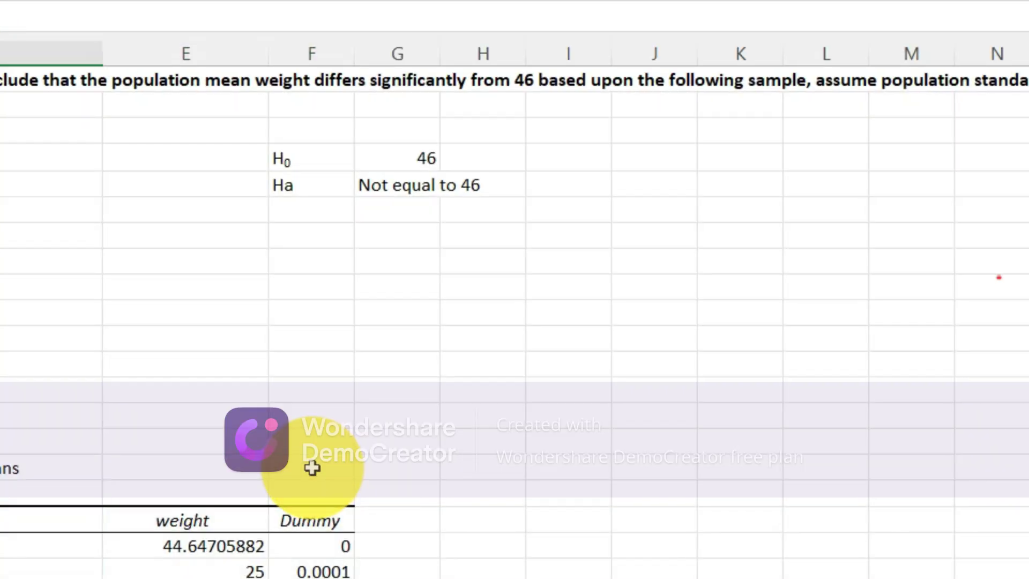
pyautogui.scroll(-2, 312, 468)
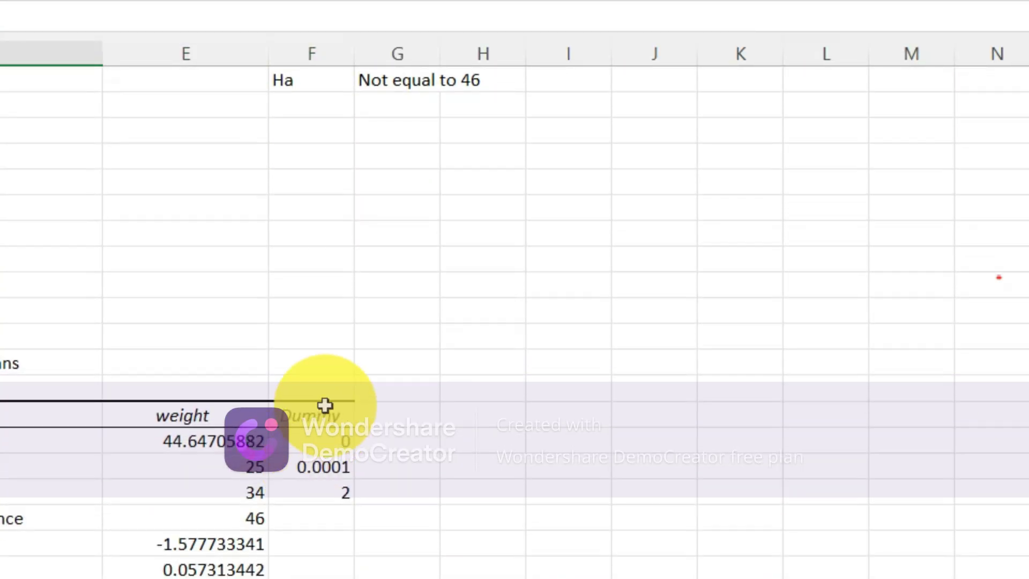
pyautogui.click(329, 423)
pyautogui.moveTo(423, 375); pyautogui.dragTo(424, 441)
pyautogui.press('Delete')
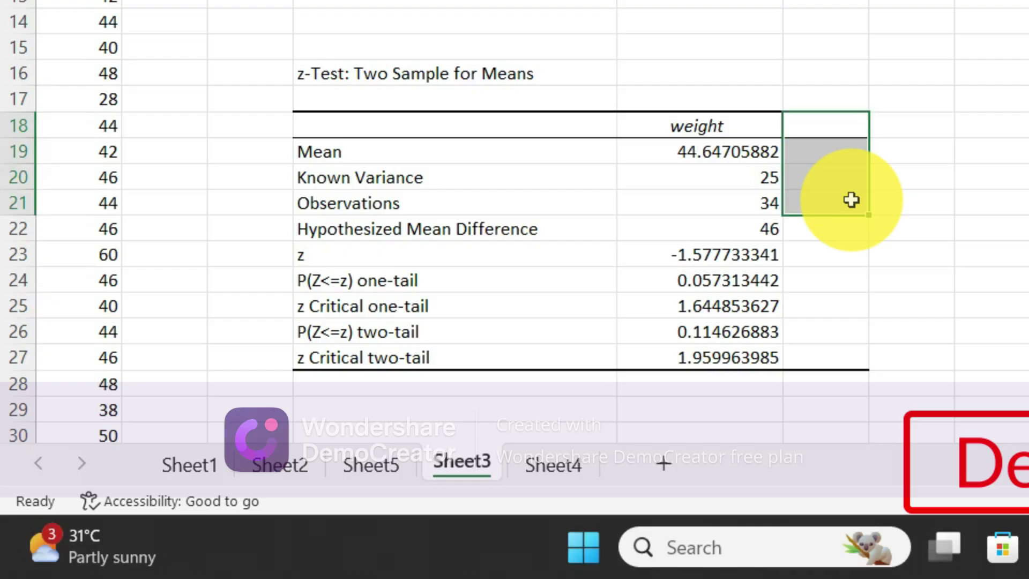
# Extend the z label in cell D23 of the z-test output to read "z statistics".
pyautogui.click(1007, 204)
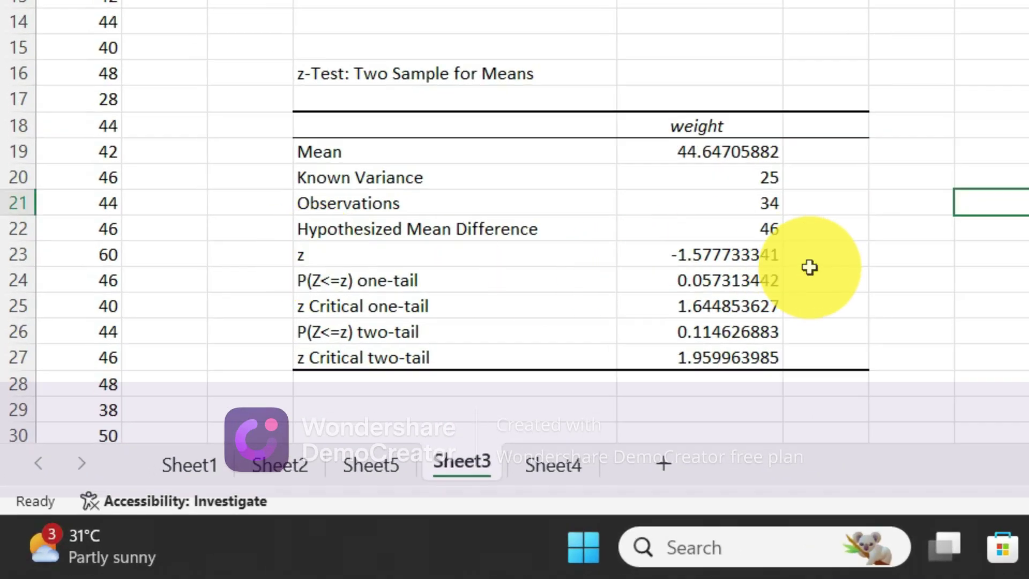
pyautogui.click(818, 269)
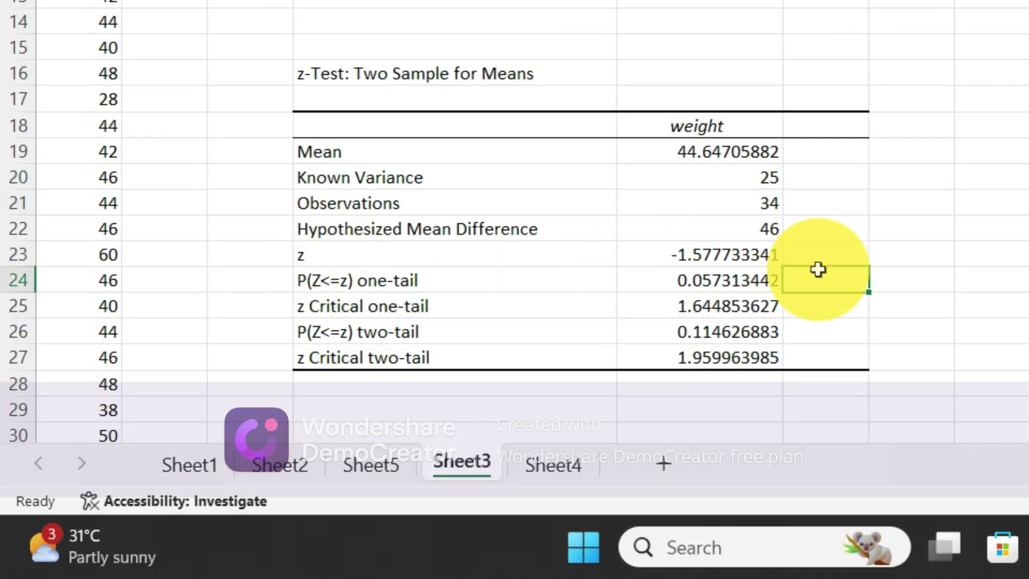
pyautogui.click(419, 258)
pyautogui.doubleClick(419, 259)
pyautogui.write('sta')
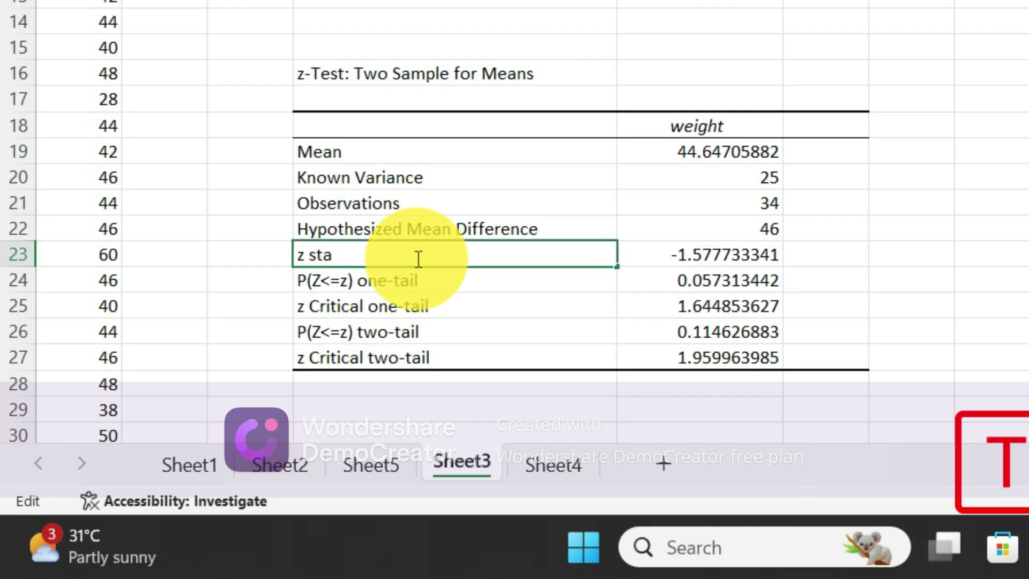
pyautogui.write('tistics')
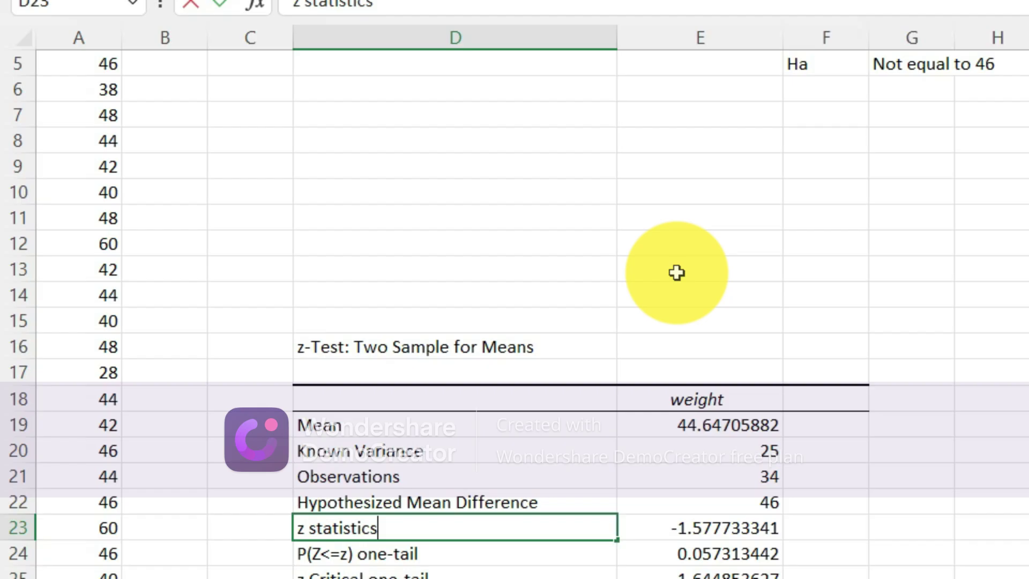
pyautogui.click(676, 273)
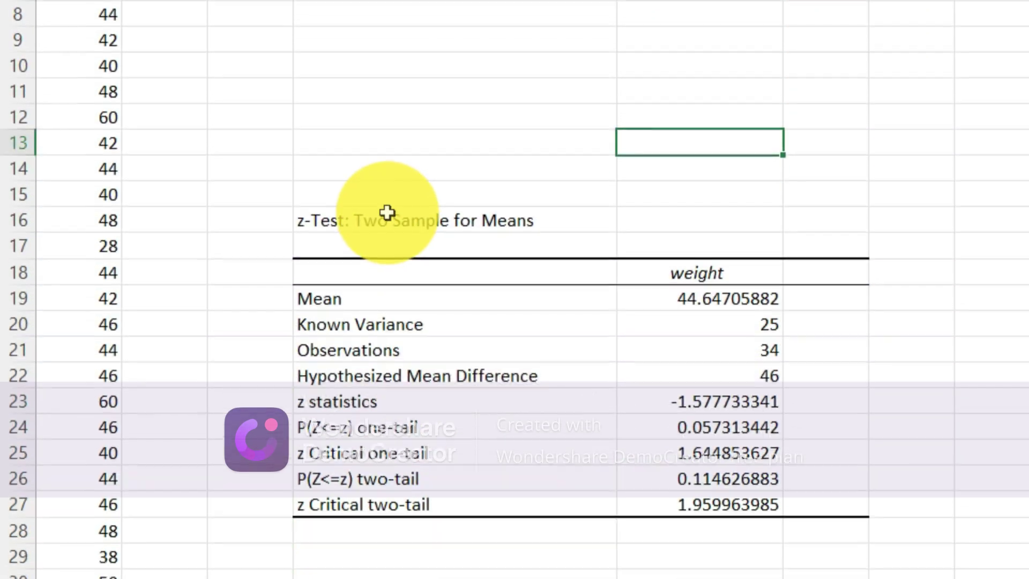
# Change the output title in D16 to "z-Test: one Sample for Means".
pyautogui.click(390, 347)
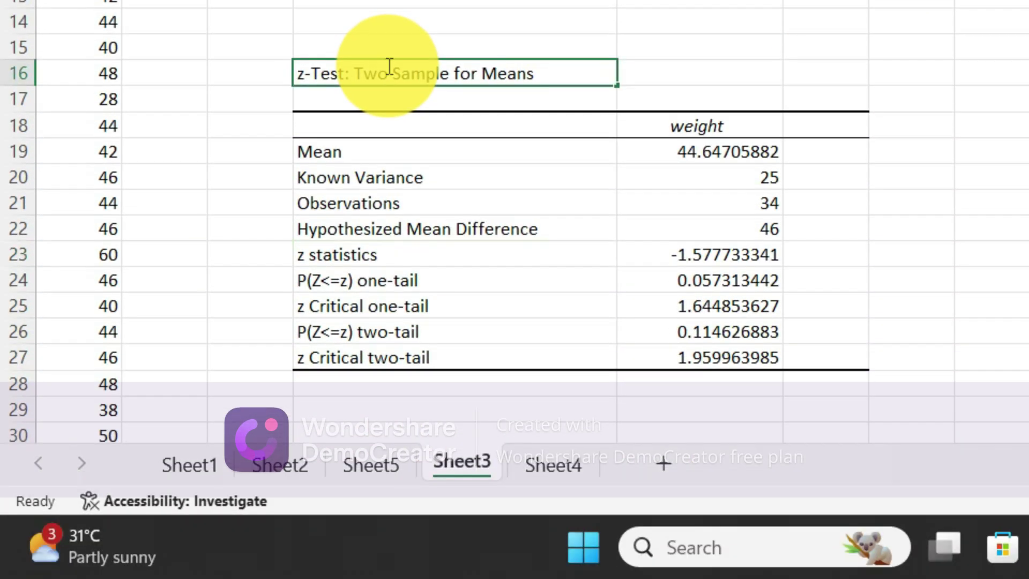
pyautogui.press('BackSpace')
pyautogui.press('BackSpace')
pyautogui.press('BackSpace')
pyautogui.write('one')
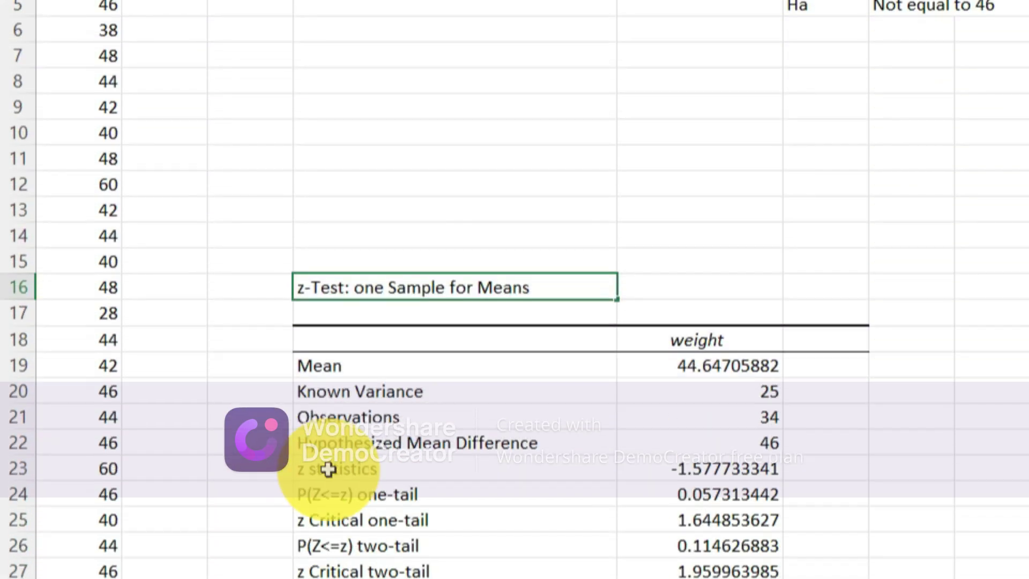
# Highlight the z statistics row, D23:E23, with yellow fill.
pyautogui.moveTo(328, 257); pyautogui.dragTo(663, 256)
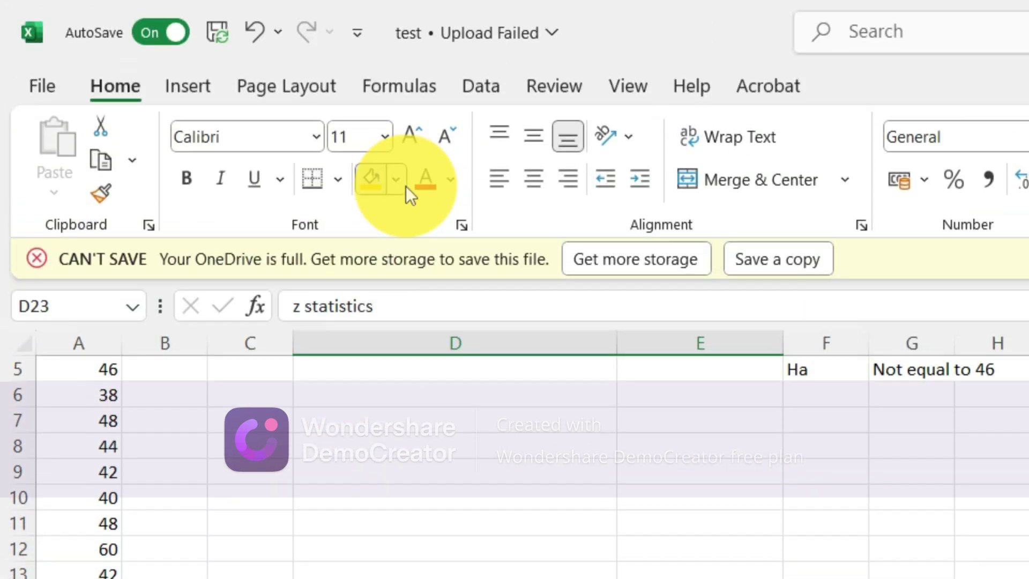
pyautogui.click(402, 183)
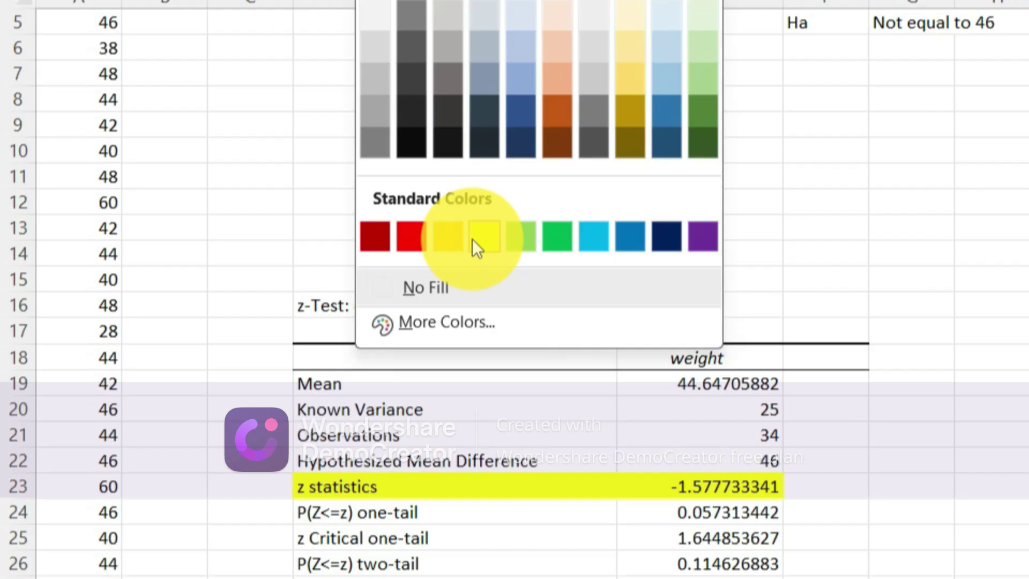
pyautogui.click(482, 572)
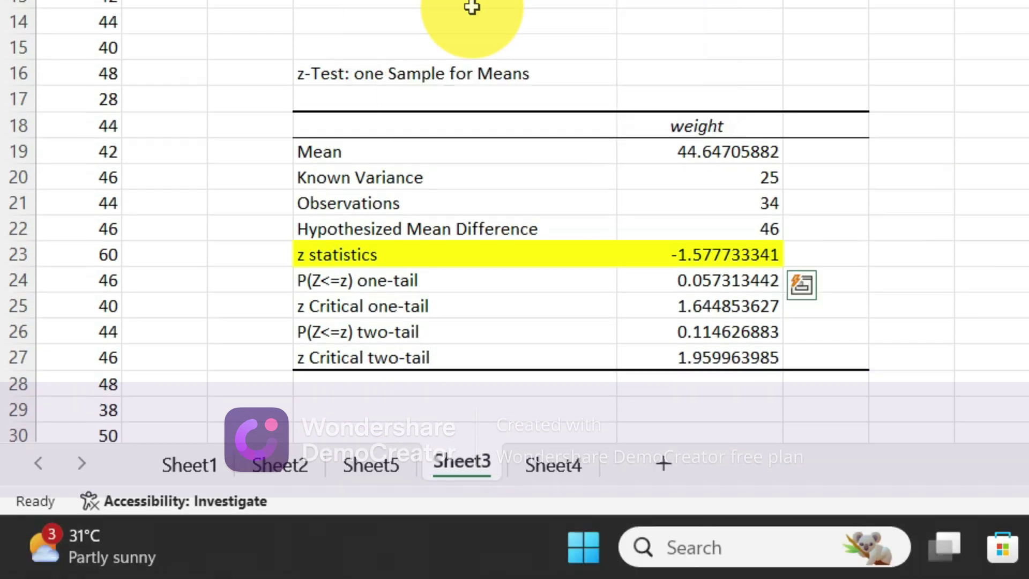
pyautogui.click(1020, 203)
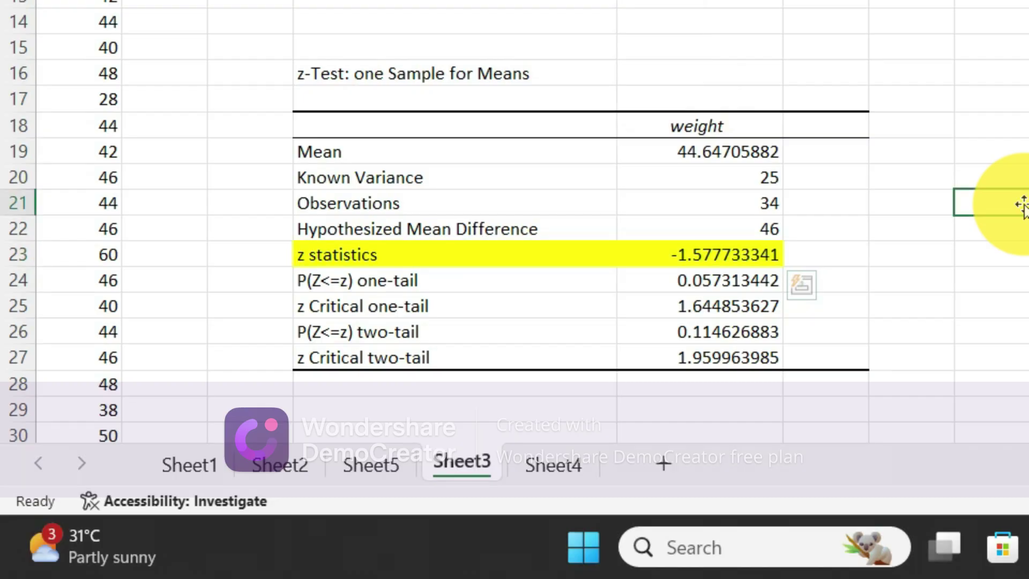
# Highlight the P(Z<=z) two-tail row, D26:E26, with light green fill.
pyautogui.click(311, 331)
pyautogui.moveTo(518, 329); pyautogui.dragTo(669, 341)
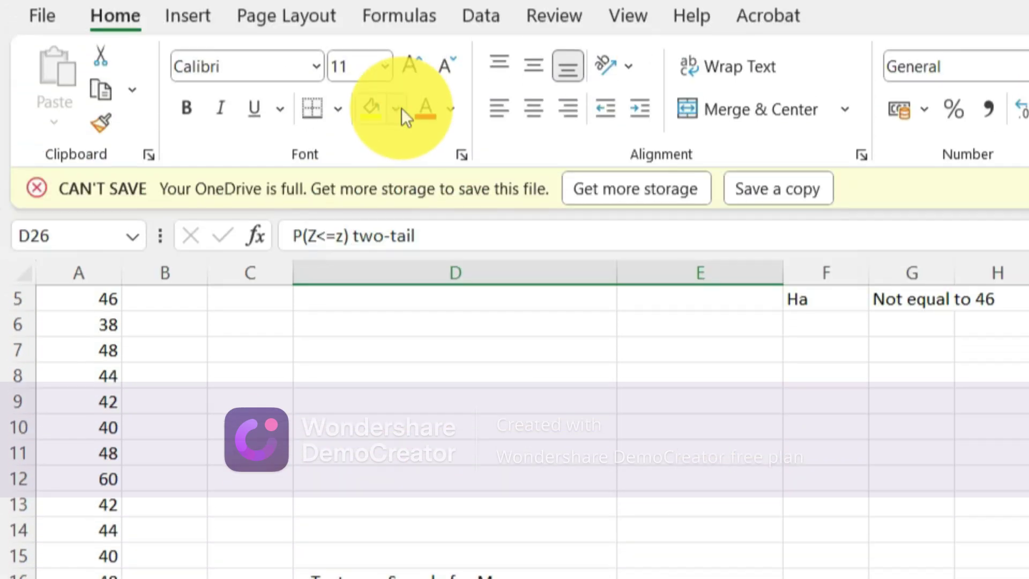
pyautogui.click(401, 108)
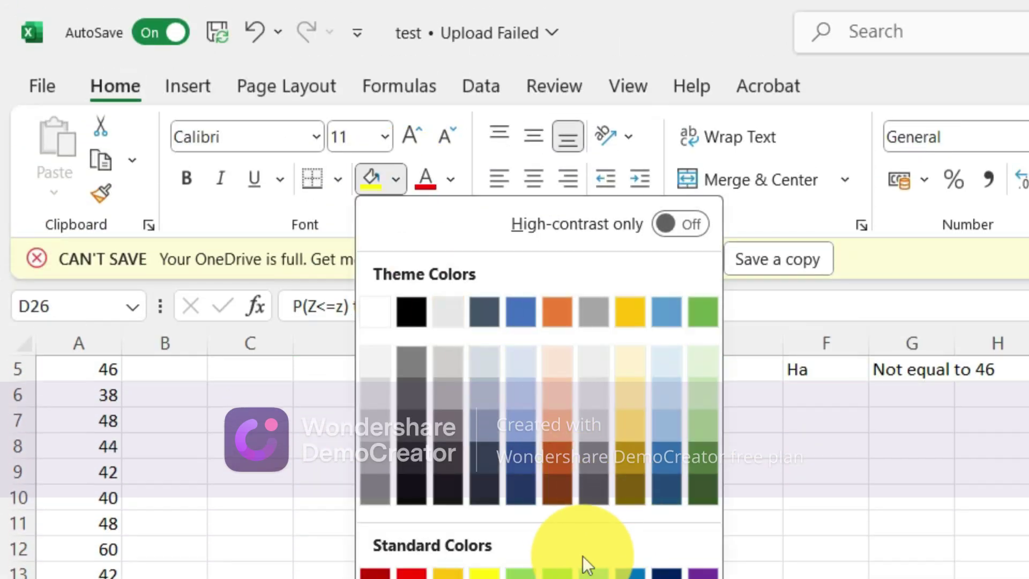
pyautogui.click(522, 574)
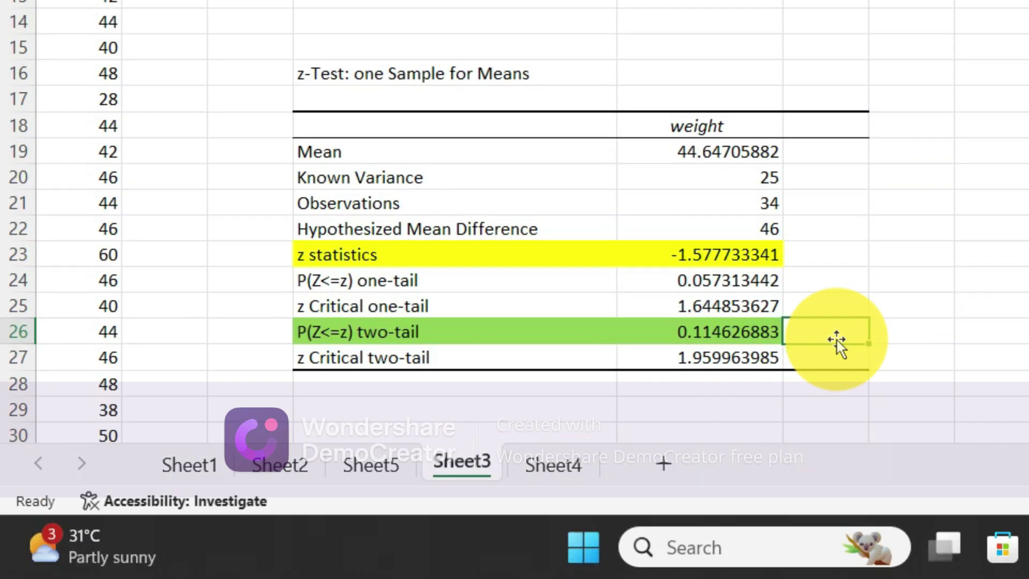
# Enter the comparison "11.4> 5%" in F26 beside the two-tail p-value.
pyautogui.write('11.4')
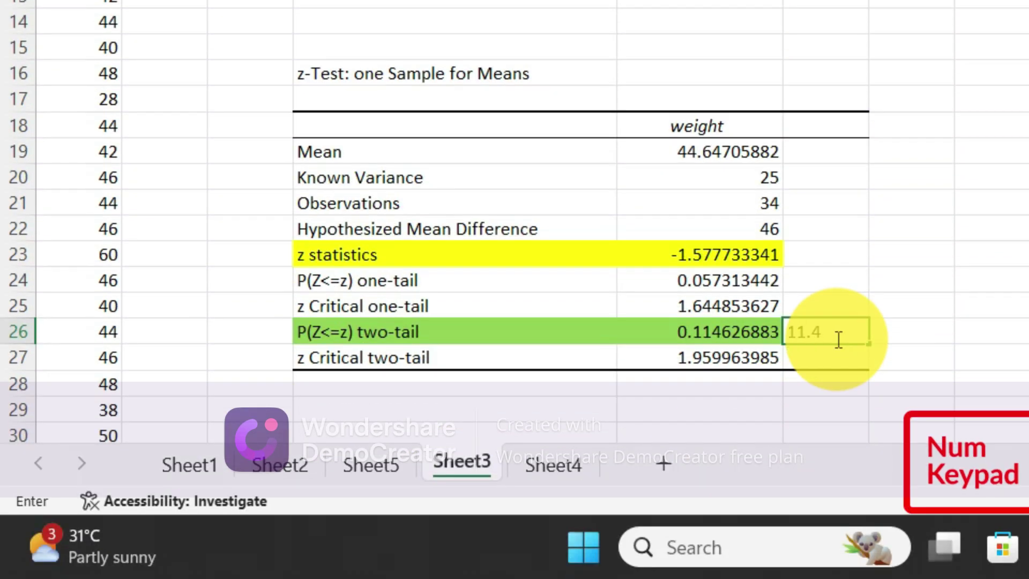
pyautogui.press('shift')
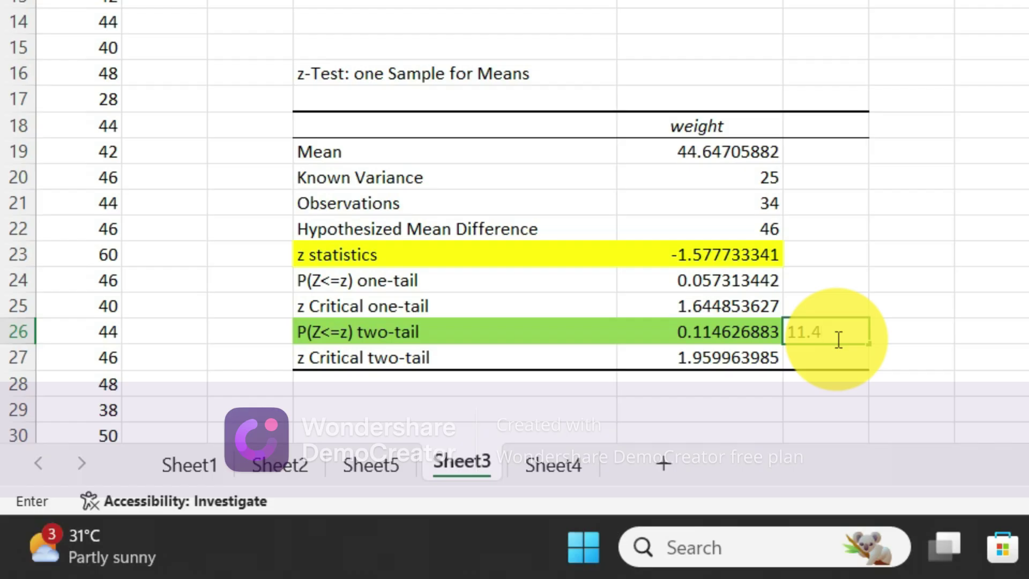
pyautogui.write('> 5%')
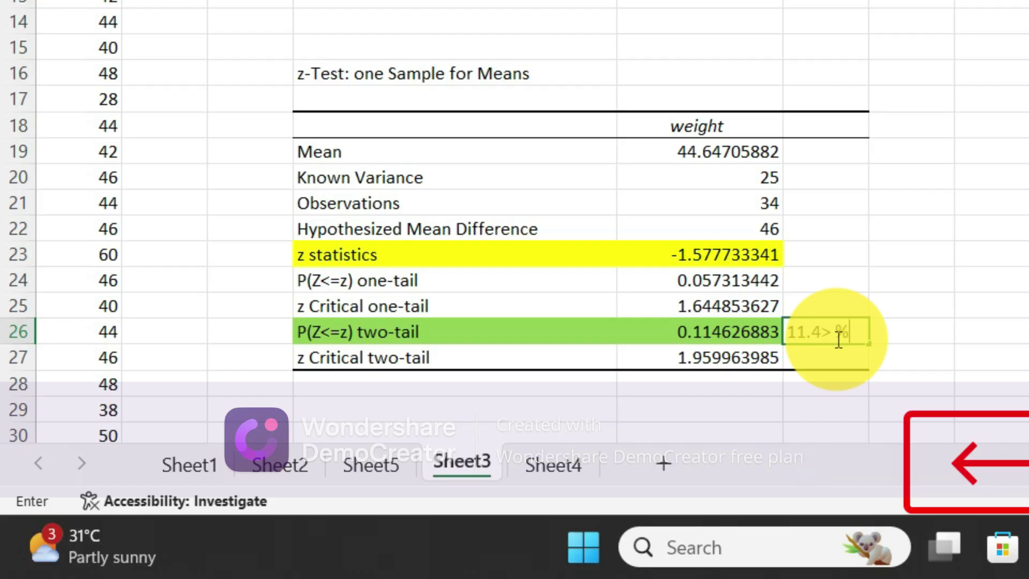
pyautogui.write('5')
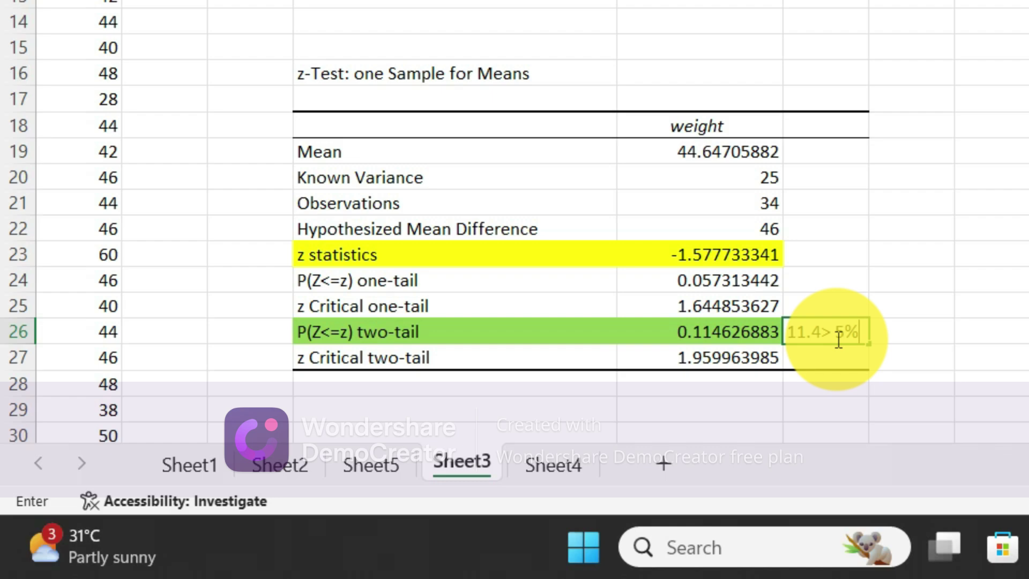
pyautogui.click(705, 356)
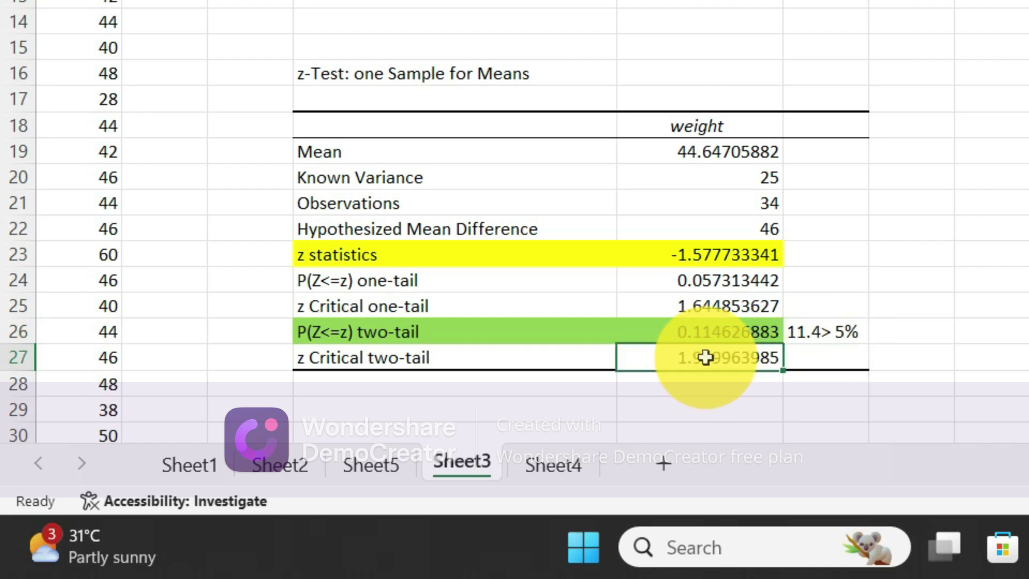
# Highlight the z Critical two-tail row, D27:E27, with yellow fill.
pyautogui.moveTo(398, 347); pyautogui.dragTo(668, 359)
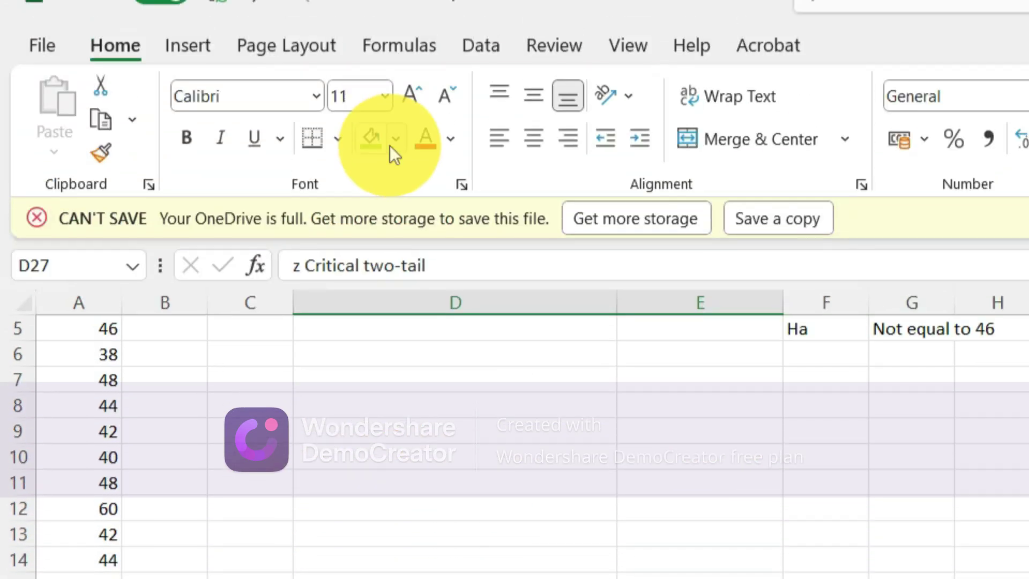
pyautogui.click(393, 144)
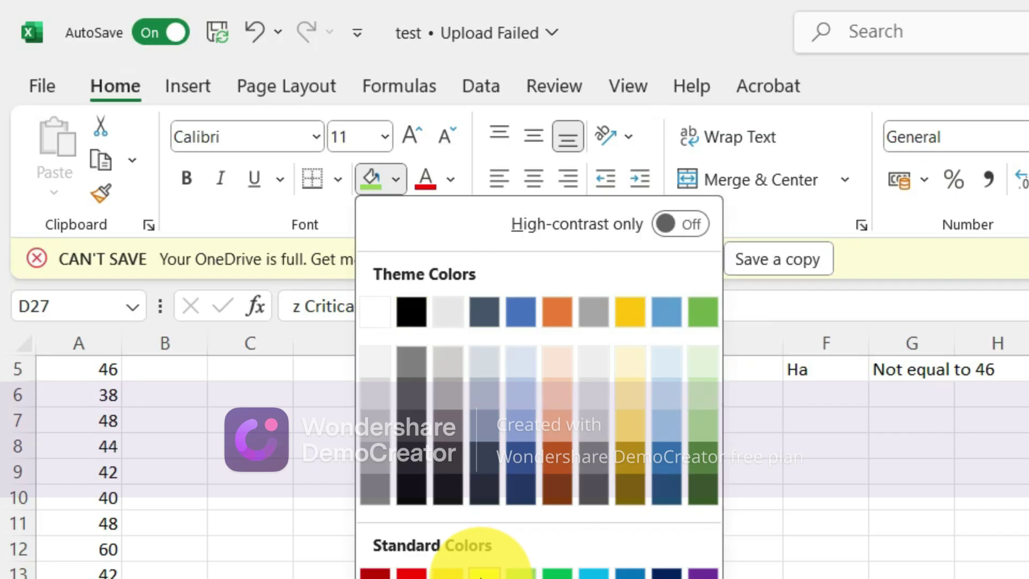
pyautogui.click(481, 573)
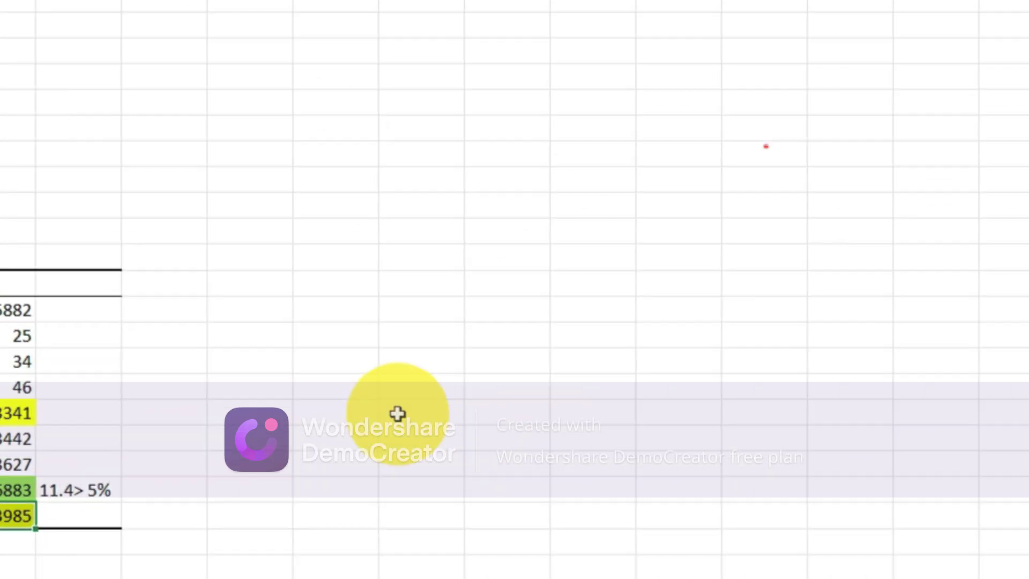
pyautogui.click(116, 255)
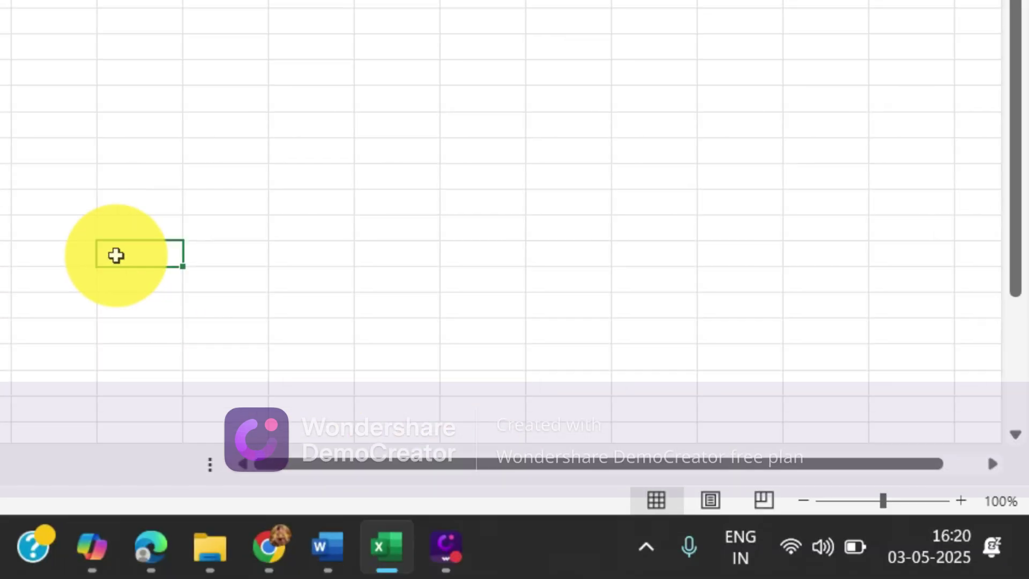
# Switch to DemoCreator's drawing pen and sketch a red bell curve with a baseline marked 0 over the empty cells beside the table.
pyautogui.click(446, 547)
pyautogui.moveTo(573, 426)
pyautogui.mouseDown()
pyautogui.moveTo(635, 416)
pyautogui.moveTo(617, 178)
pyautogui.moveTo(734, 250)
pyautogui.moveTo(744, 238)
pyautogui.mouseUp()
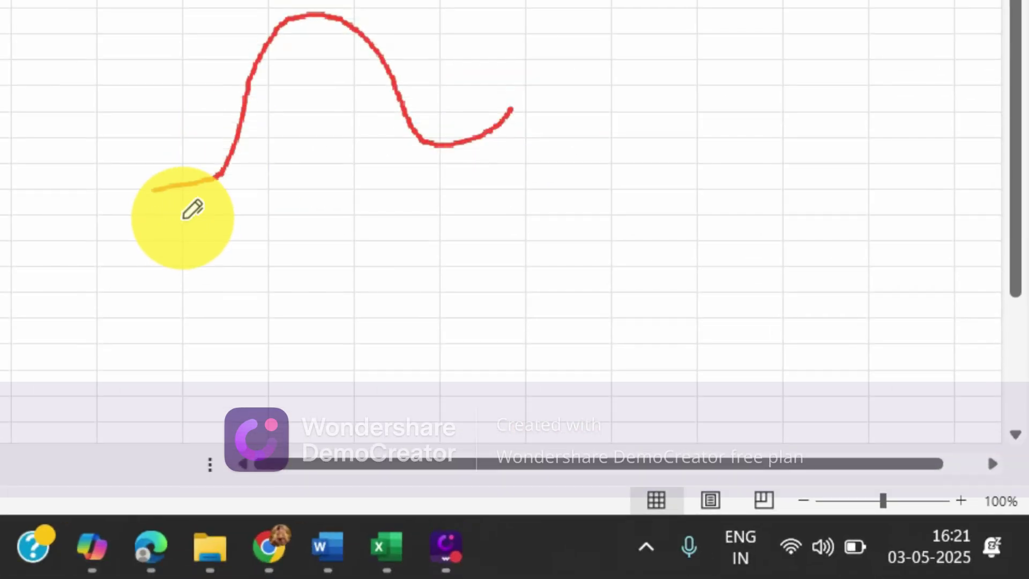
pyautogui.moveTo(152, 211)
pyautogui.mouseDown()
pyautogui.moveTo(315, 163)
pyautogui.moveTo(609, 143)
pyautogui.mouseUp()
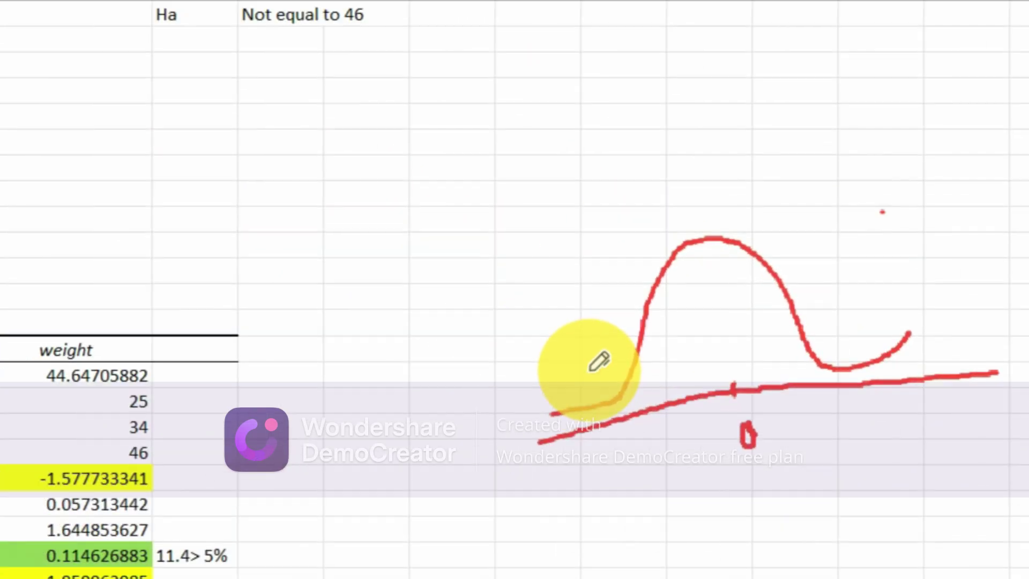
# Draw a cutoff line across each tail of the bell curve and mark the rejection regions beyond them.
pyautogui.moveTo(189, 144); pyautogui.dragTo(220, 204)
pyautogui.moveTo(465, 104); pyautogui.dragTo(494, 179)
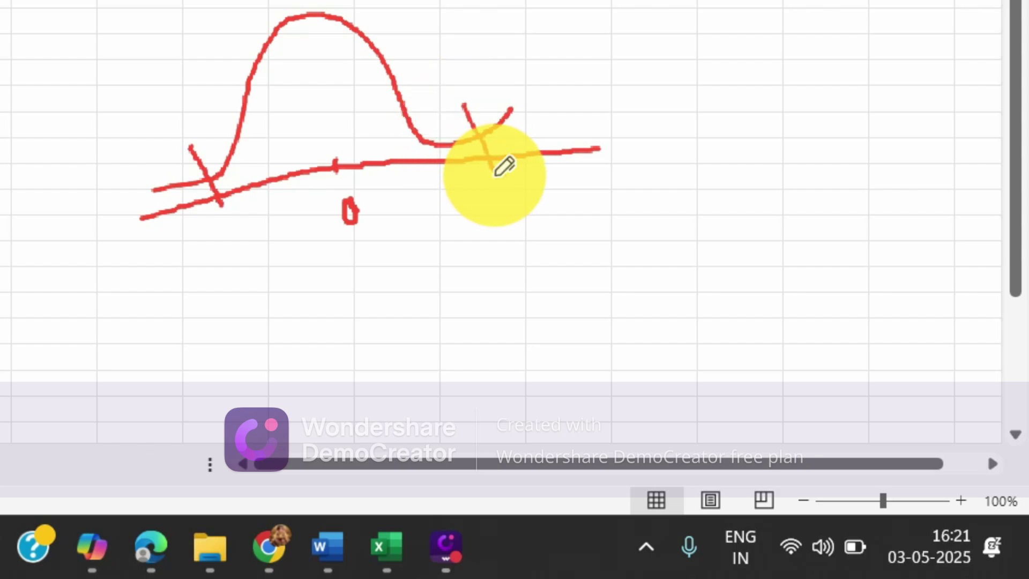
pyautogui.moveTo(520, 132); pyautogui.dragTo(555, 88)
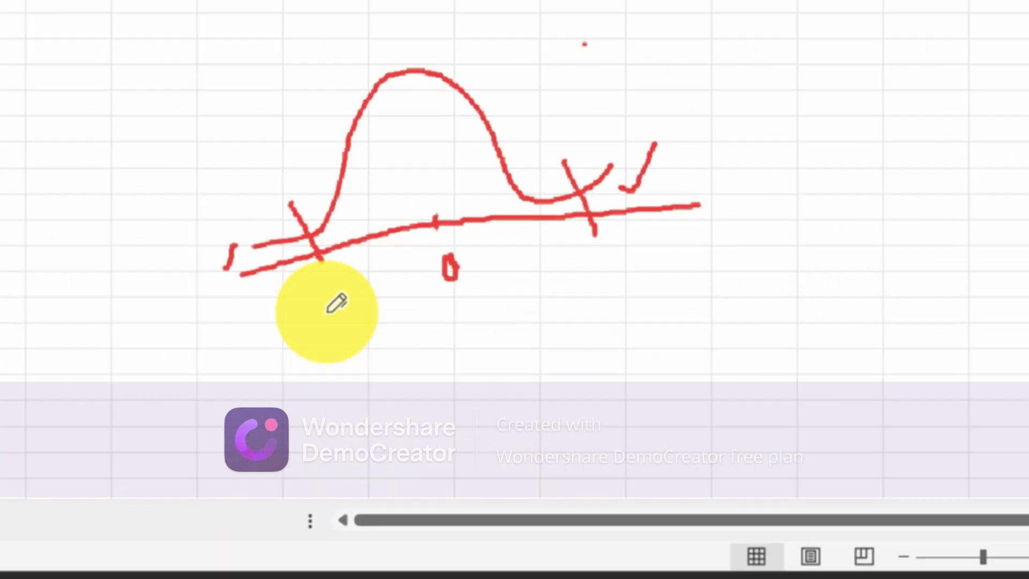
# Handwrite the critical values -1.9 and 1.9 below the two cutoff lines of the bell curve.
pyautogui.moveTo(743, 544); pyautogui.dragTo(759, 534)
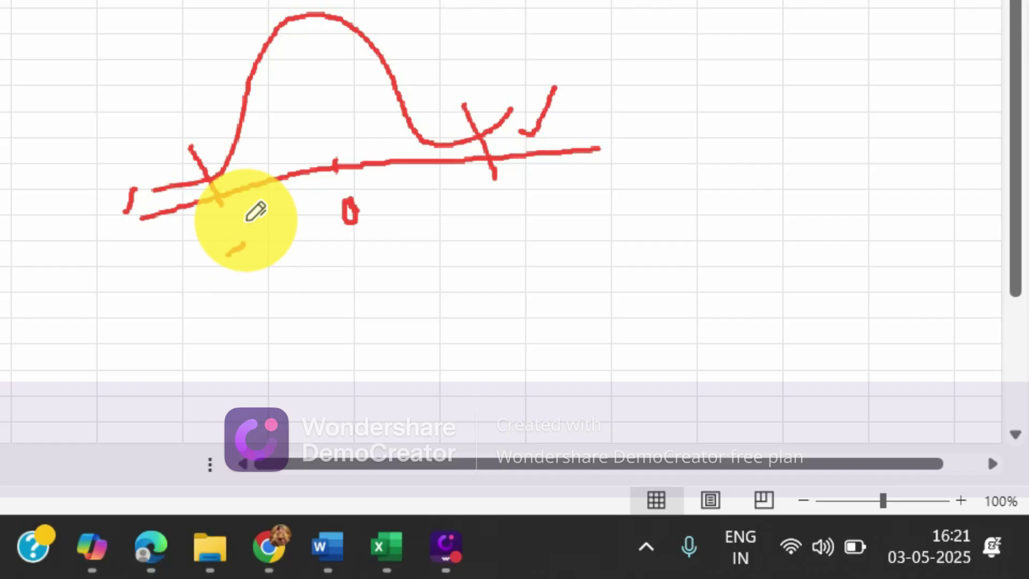
pyautogui.moveTo(247, 220); pyautogui.dragTo(258, 246)
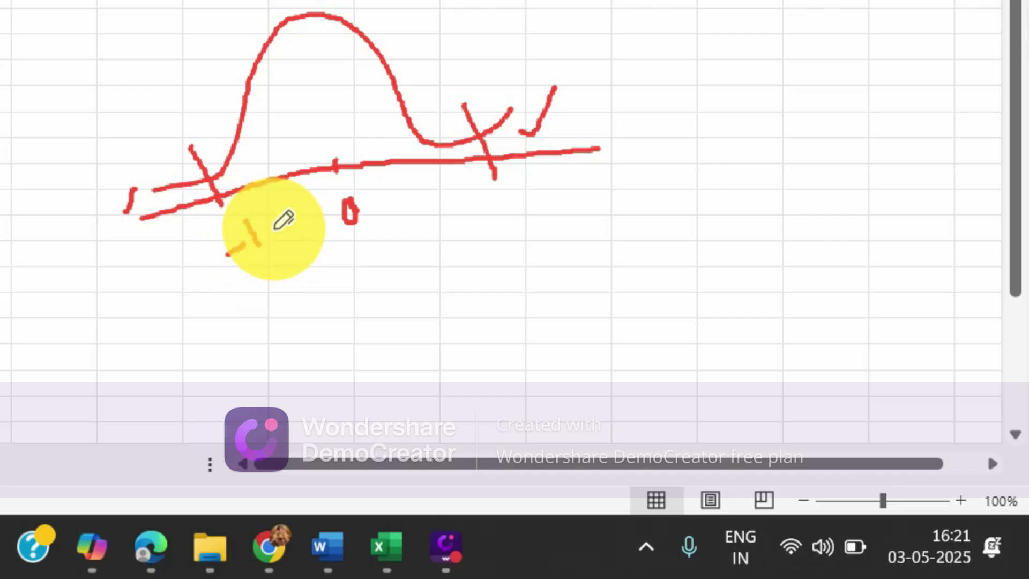
pyautogui.moveTo(281, 222); pyautogui.dragTo(298, 218)
pyautogui.moveTo(472, 195)
pyautogui.mouseDown()
pyautogui.moveTo(476, 207)
pyautogui.moveTo(522, 200)
pyautogui.mouseUp()
pyautogui.click(490, 203)
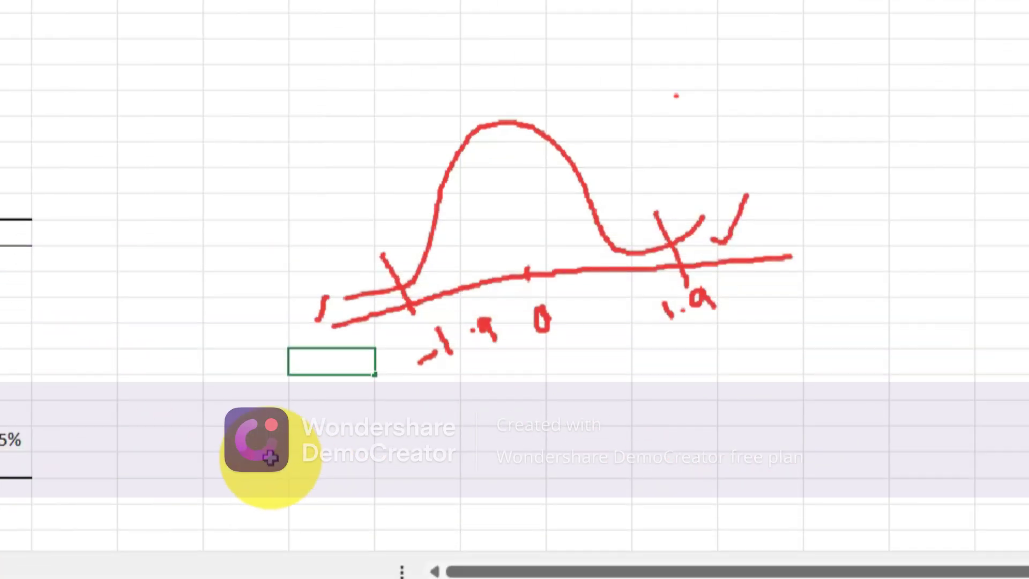
# Enter the conclusion "statistical value is less than, critical value we fail to reject the nulll hypothesis" in cell I27.
pyautogui.click(72, 356)
pyautogui.doubleClick(72, 358)
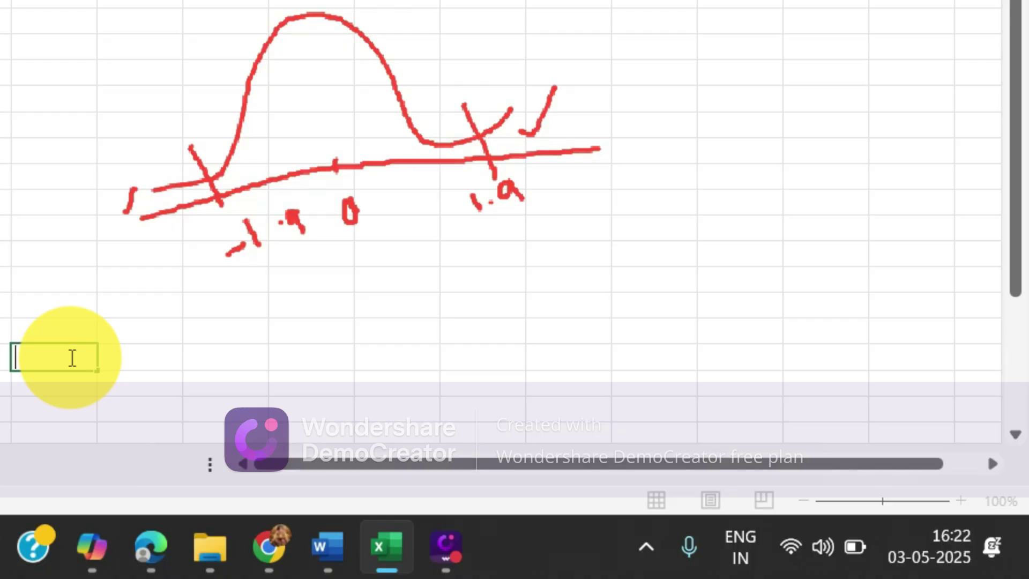
pyautogui.write('sta')
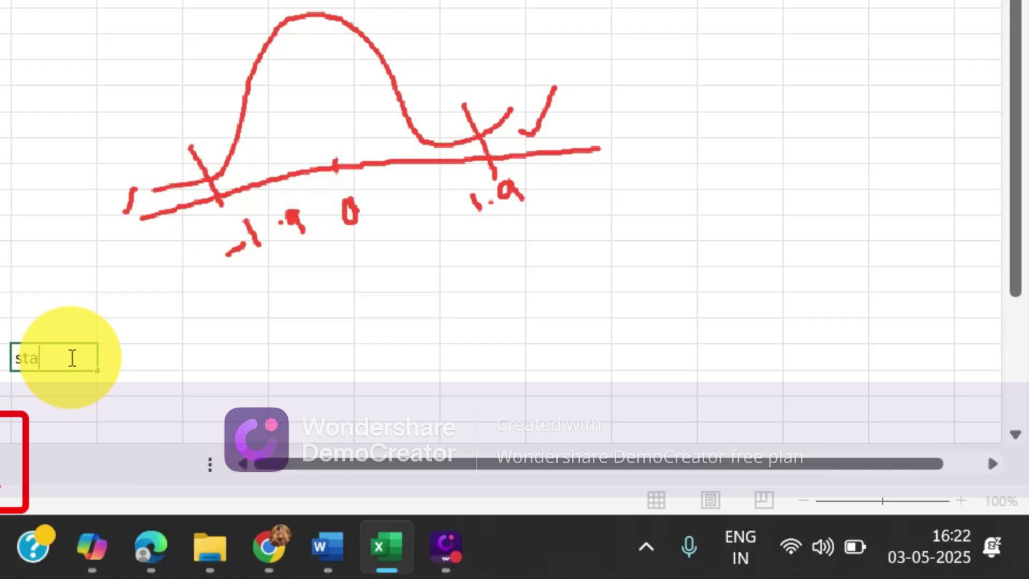
pyautogui.write('tistical value')
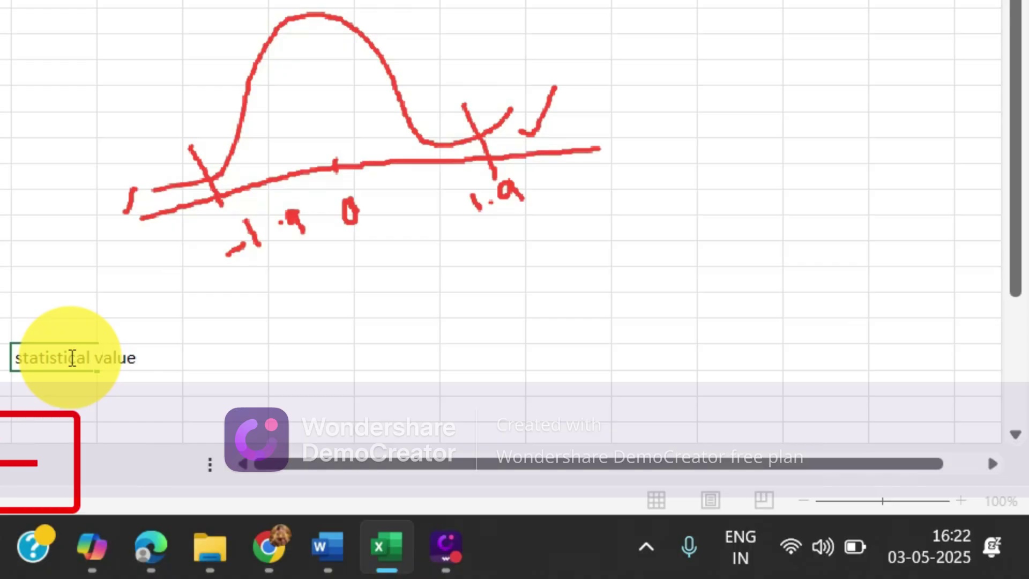
pyautogui.write(' is')
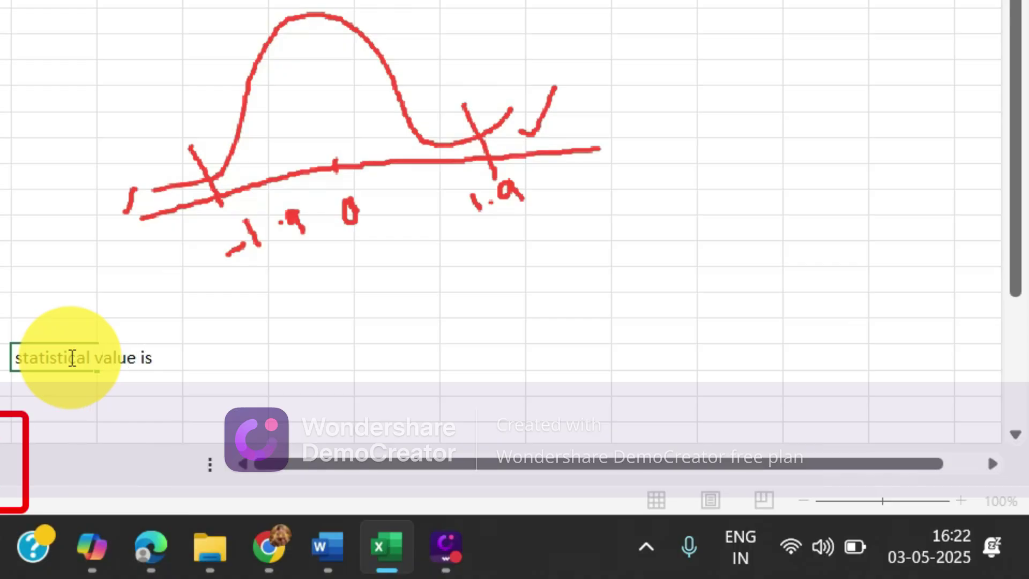
pyautogui.write(' less than')
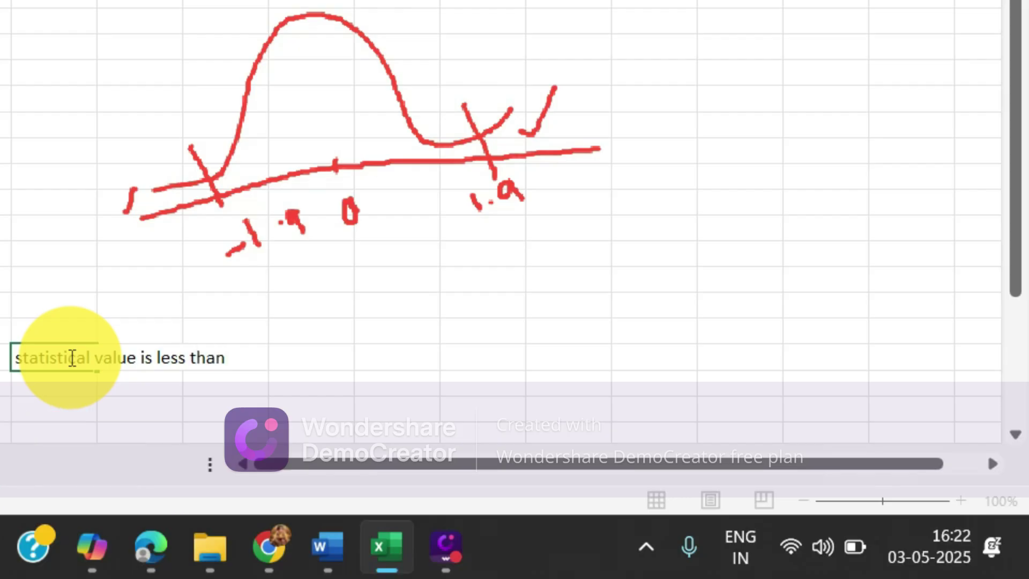
pyautogui.write(', cri')
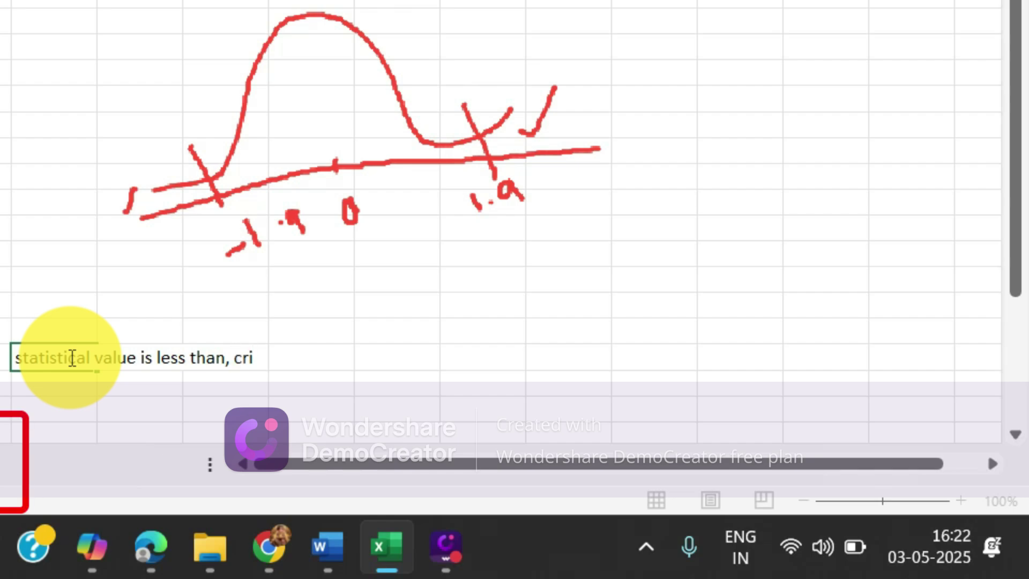
pyautogui.write('tical value')
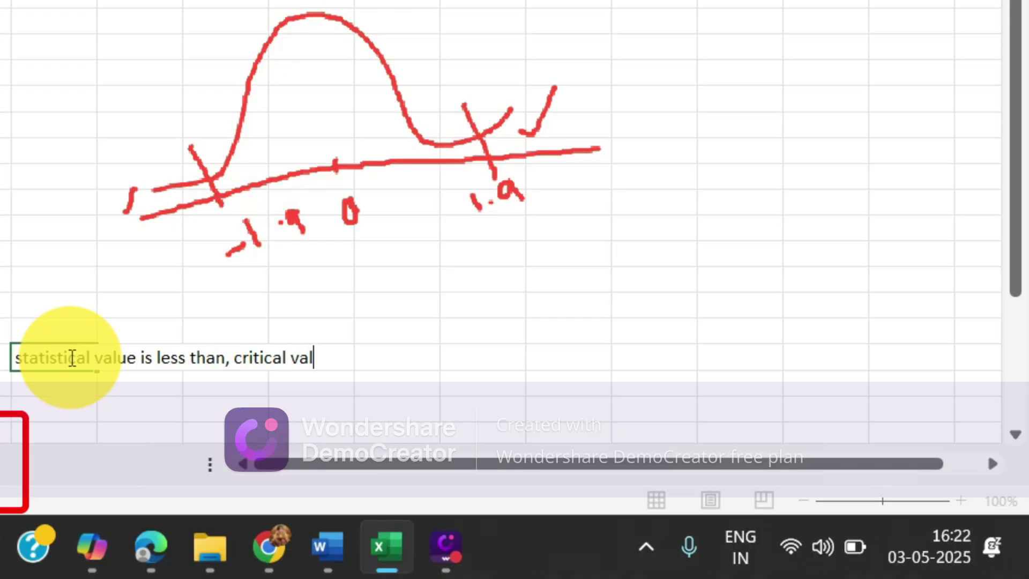
pyautogui.write(' we fa')
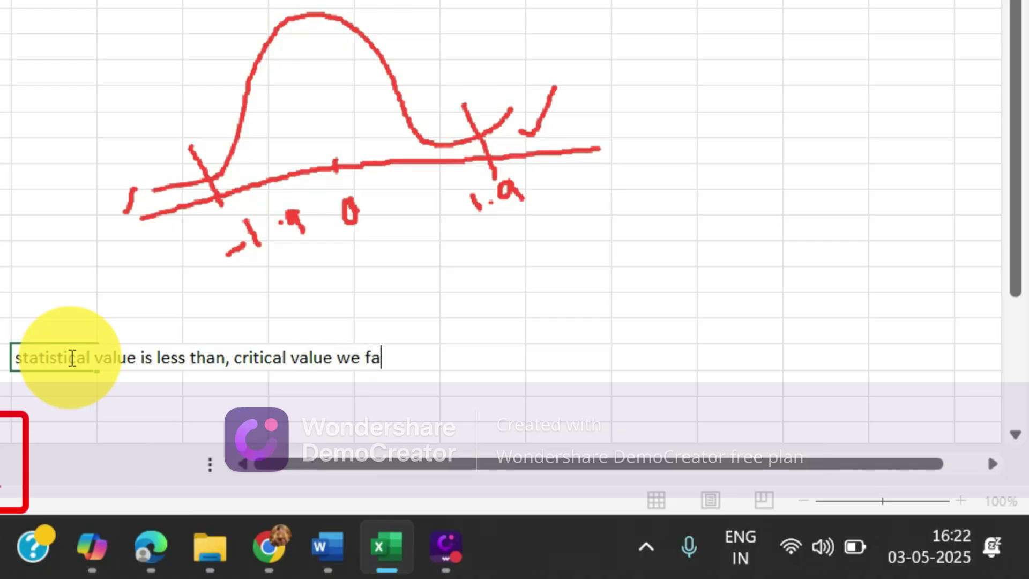
pyautogui.write('il to reje')
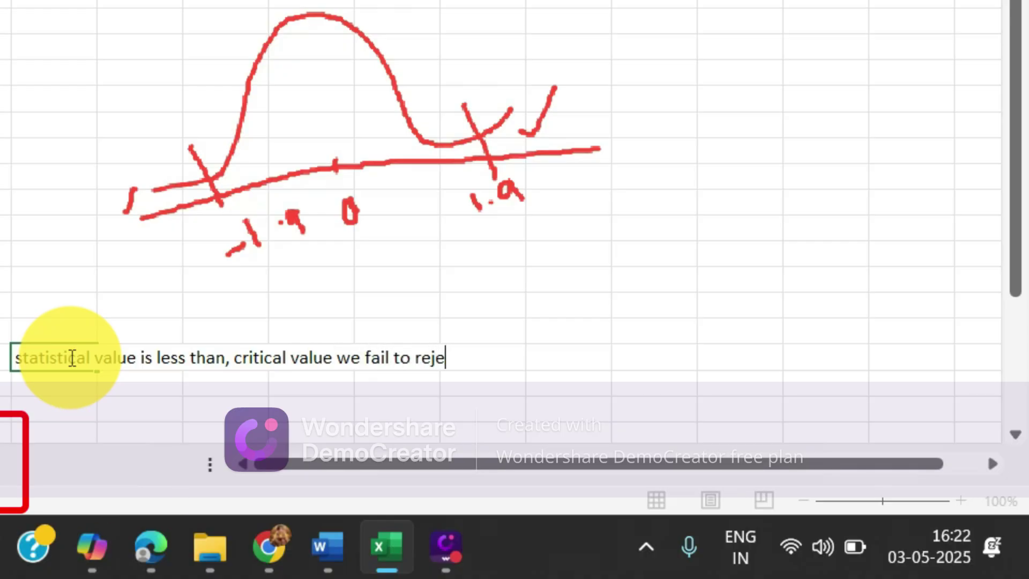
pyautogui.write('ct the nulll')
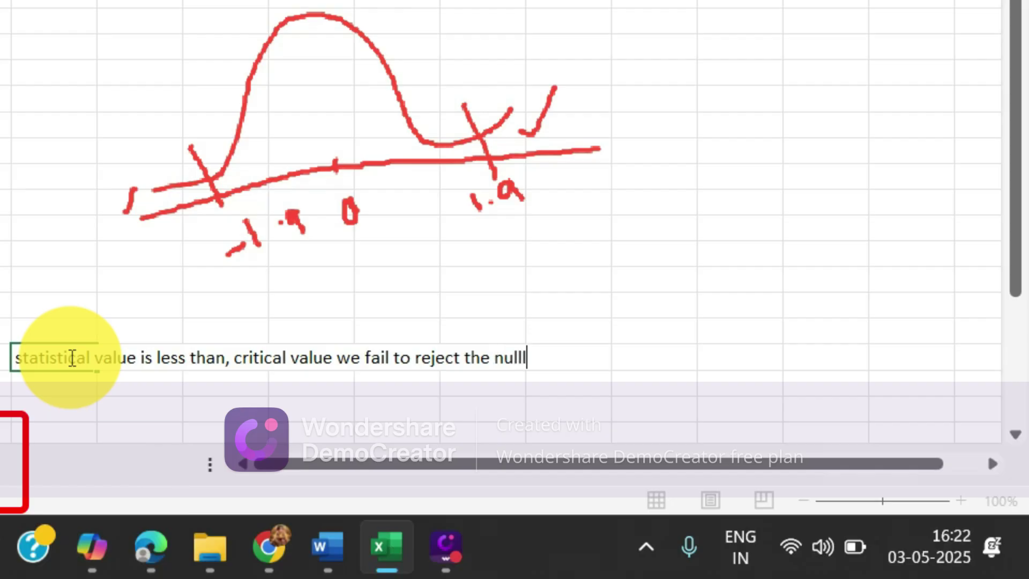
pyautogui.write(' hypoth')
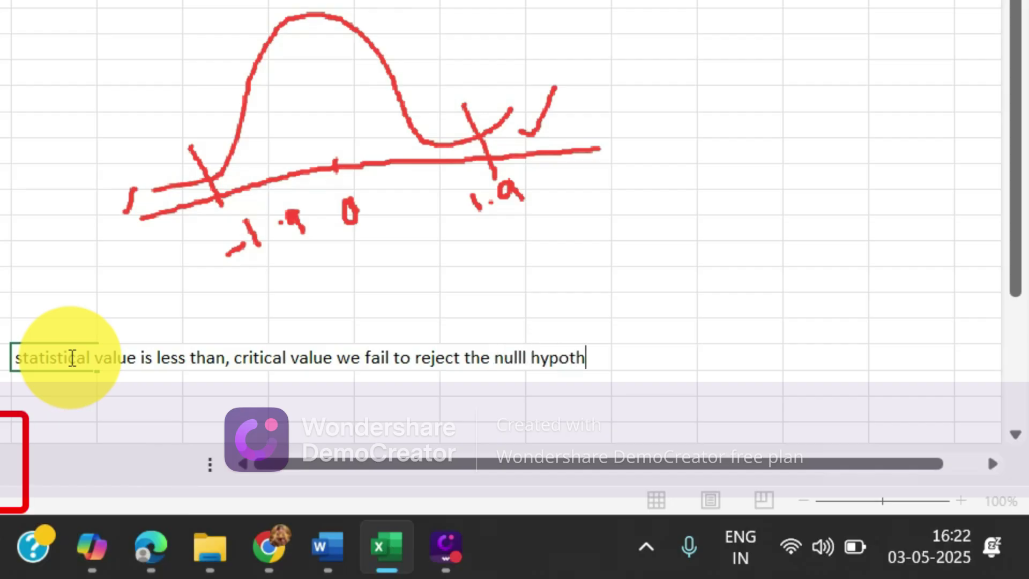
pyautogui.write('esis')
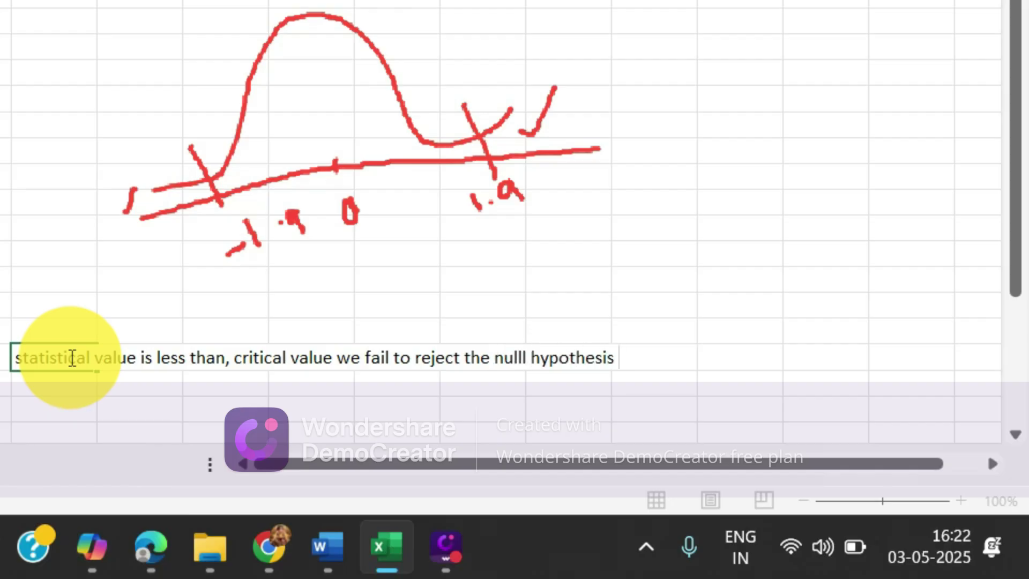
pyautogui.press('Return')
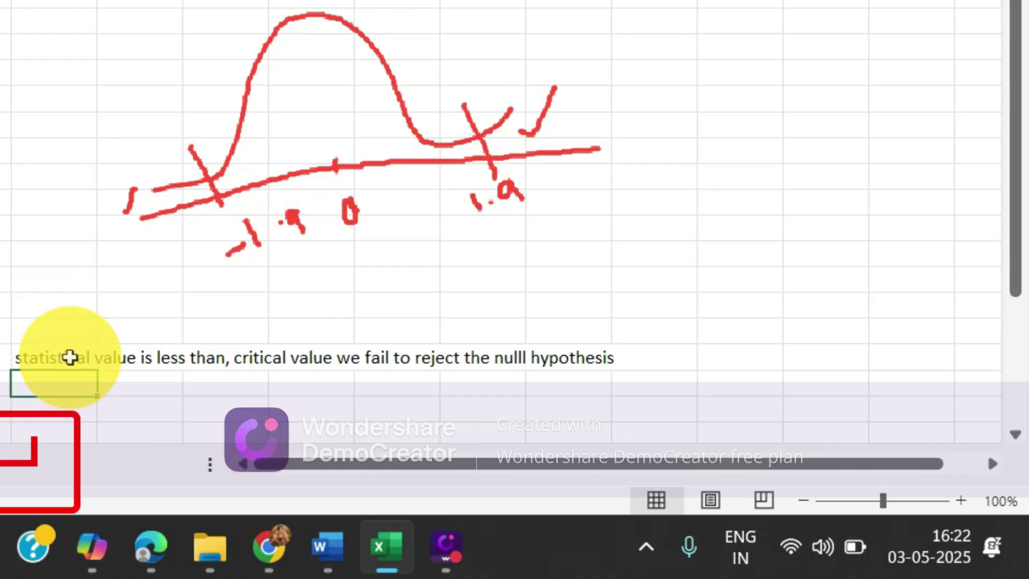
# Enter the p-value conclusion "if p value > than the significance level hence we fail to reject the null hypotheis" in cell I28.
pyautogui.doubleClick(70, 389)
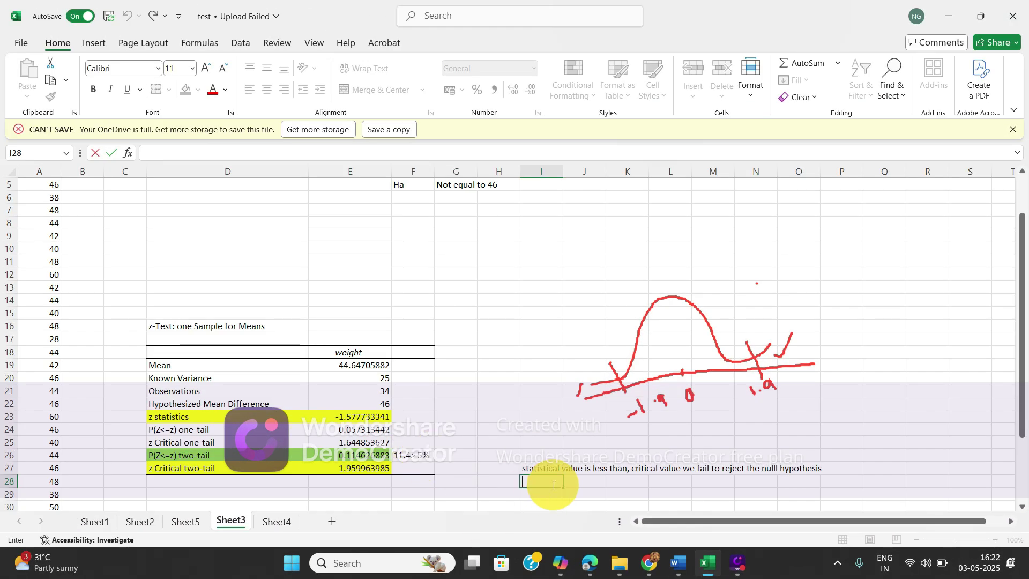
pyautogui.write('i')
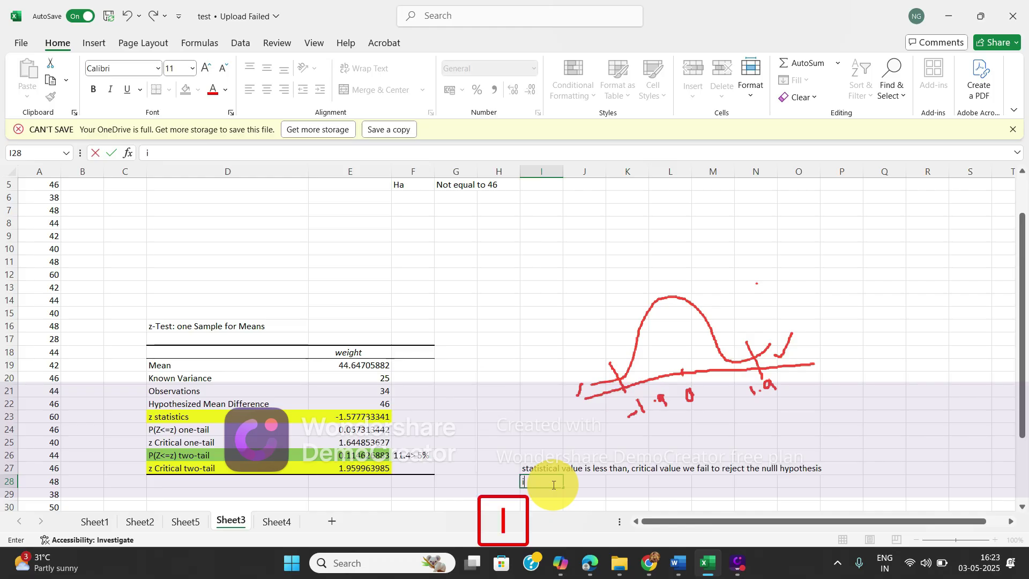
pyautogui.write('f p valu')
pyautogui.press('BackSpace')
pyautogui.write('e')
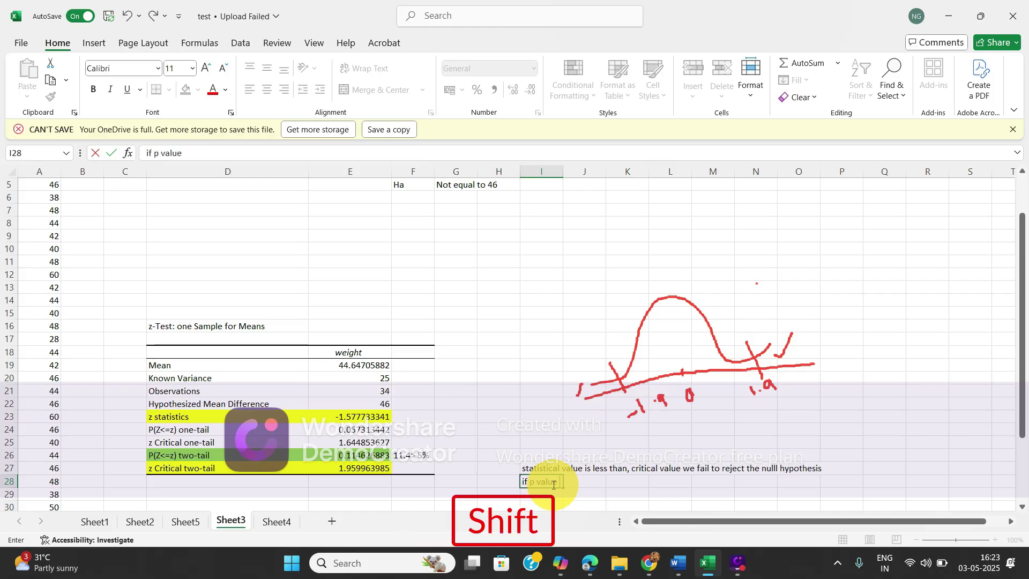
pyautogui.write(' > than the significance level hen')
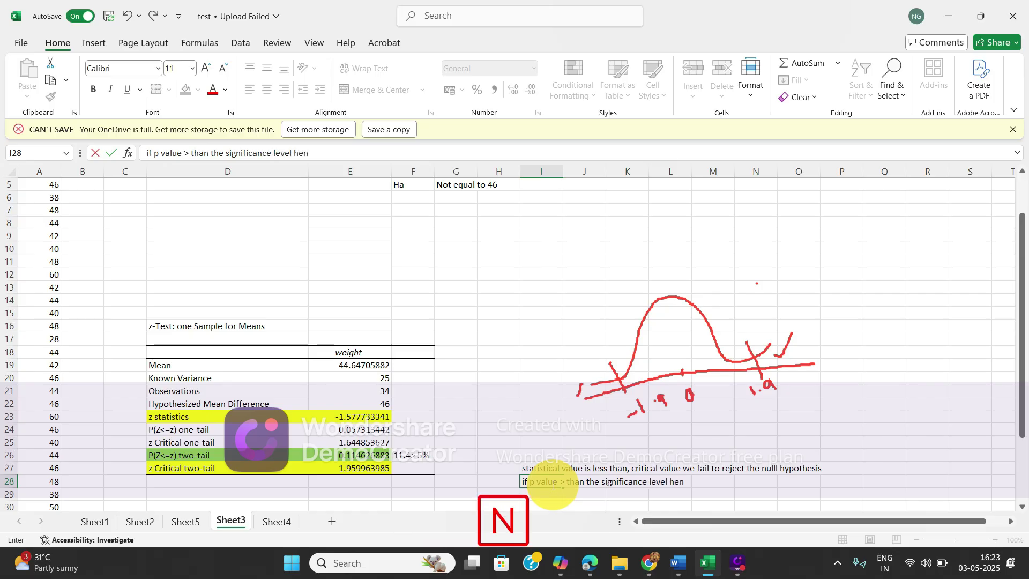
pyautogui.write('ce we fai')
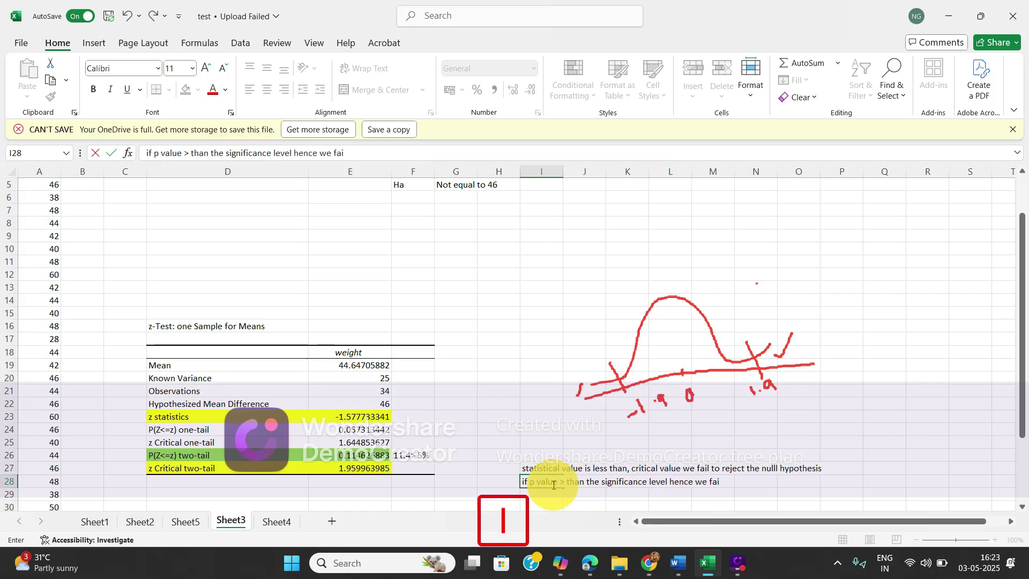
pyautogui.write('l to reject the null hypothe')
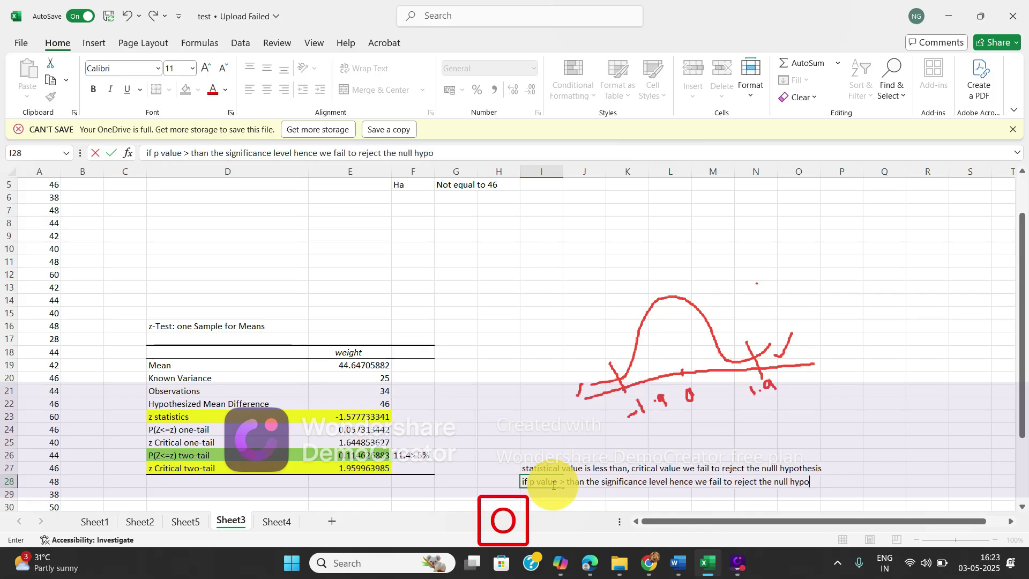
pyautogui.write('is')
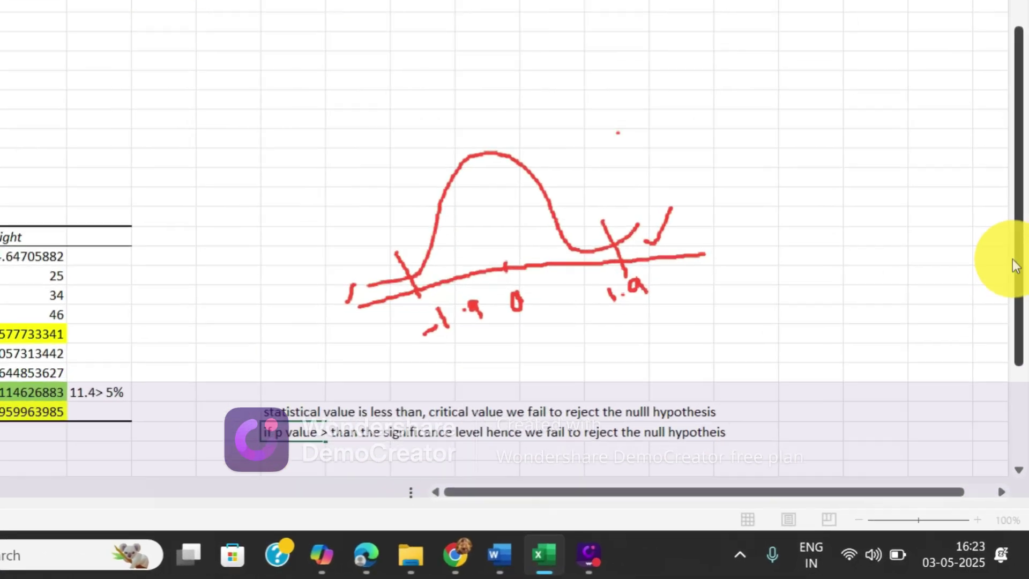
pyautogui.moveTo(1016, 265); pyautogui.dragTo(975, 163)
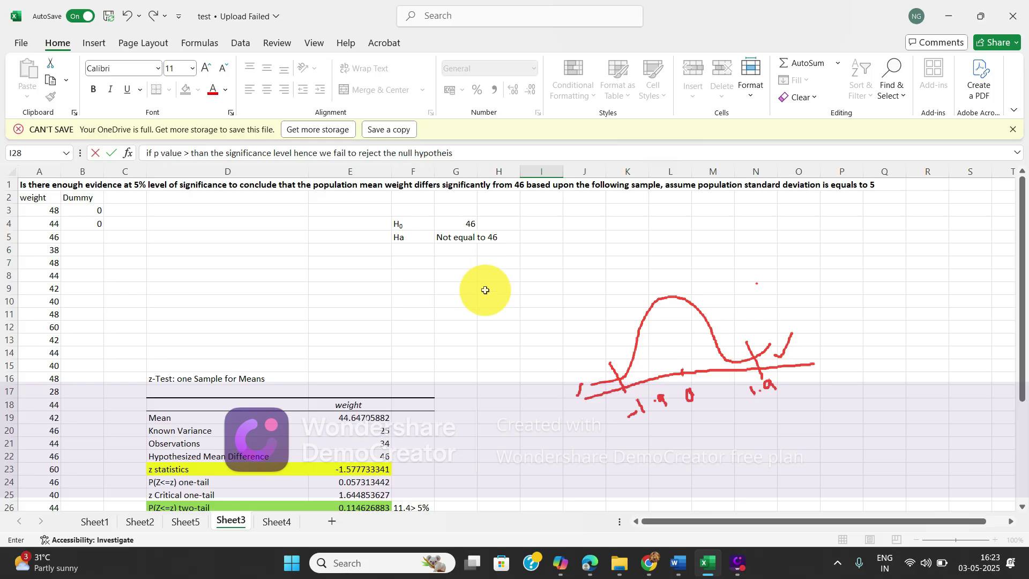
pyautogui.press('Down')
# Review the written conclusions against the z-test table and the question and hypotheses at the start of the sheet.
pyautogui.press('Down')
pyautogui.press('Down')
pyautogui.press('Down')
pyautogui.press('Down')
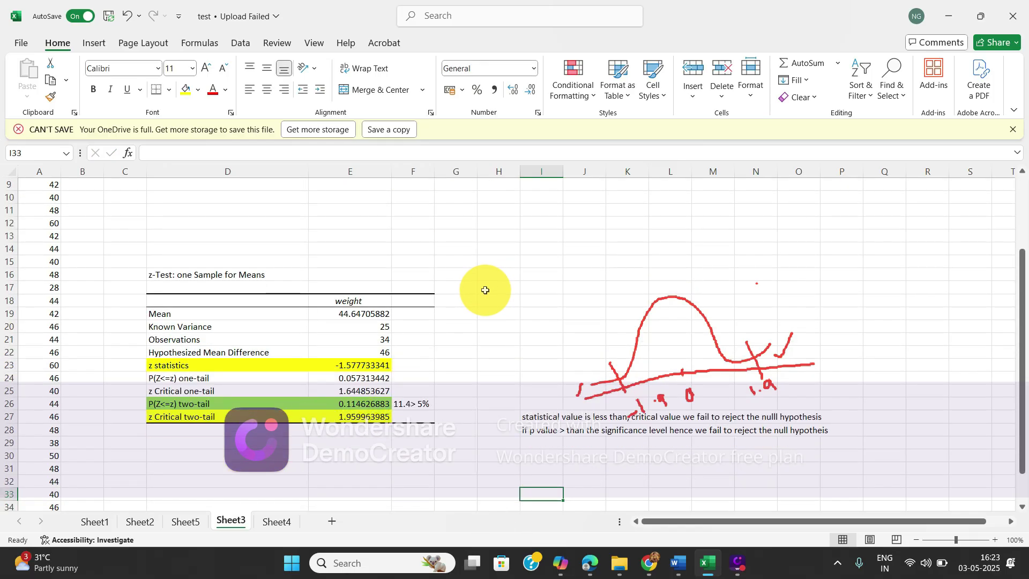
pyautogui.press('Up')
pyautogui.press('Up')
pyautogui.press('Up')
pyautogui.press('Up')
pyautogui.press('Up')
pyautogui.press('Up')
pyautogui.press('Up')
pyautogui.press('Up')
pyautogui.press('Up')
pyautogui.press('Up')
pyautogui.press('Up')
pyautogui.press('Up')
pyautogui.press('Up')
pyautogui.press('Up')
pyautogui.press('Up')
pyautogui.press('Up')
pyautogui.press('Up')
pyautogui.press('Up')
pyautogui.press('Up')
pyautogui.press('Up')
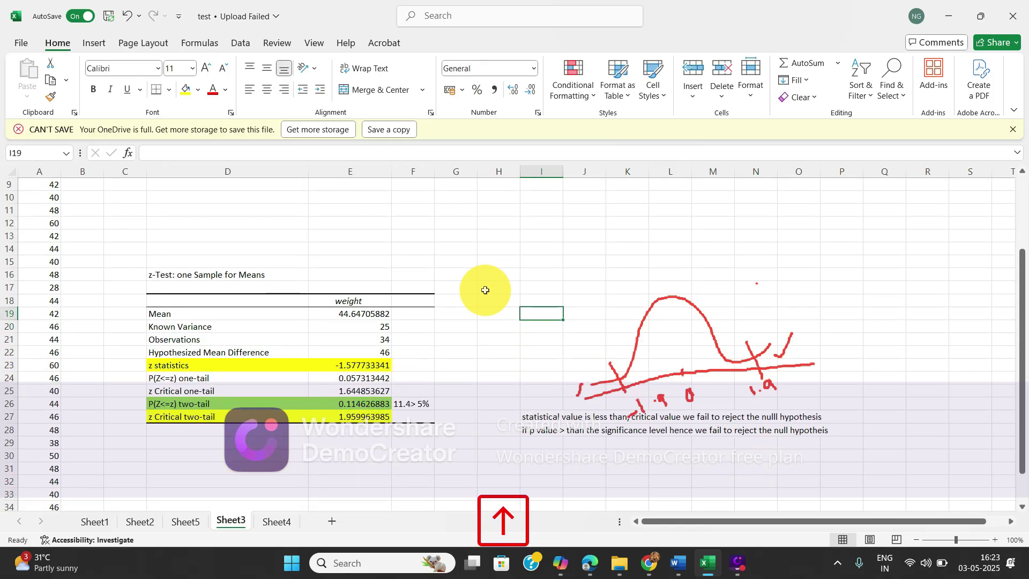
pyautogui.press('Up')
pyautogui.press('Up')
pyautogui.press('Up')
pyautogui.press('Up')
pyautogui.press('Up')
pyautogui.press('Up')
pyautogui.press('Up')
pyautogui.press('Up')
pyautogui.press('Up')
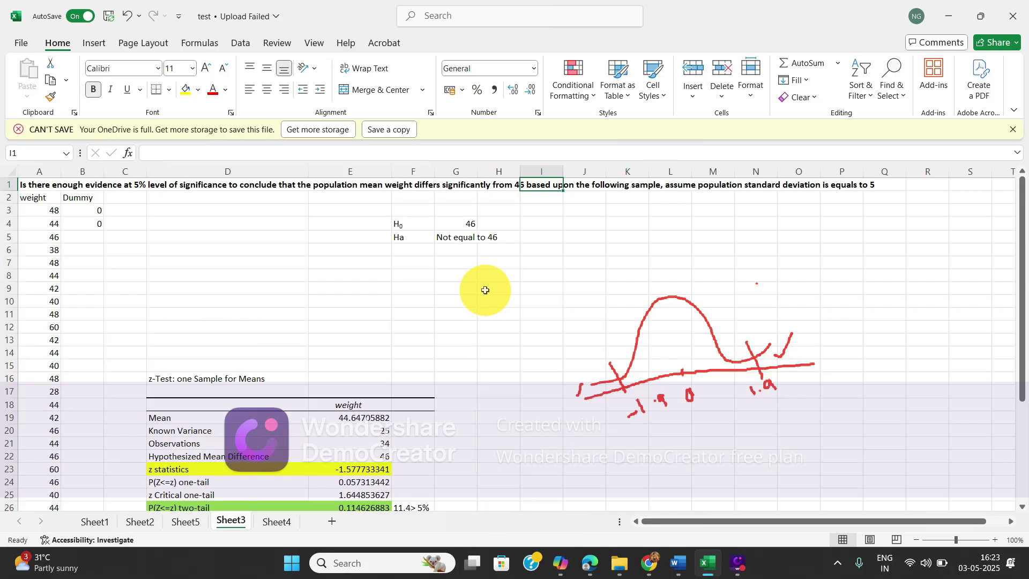